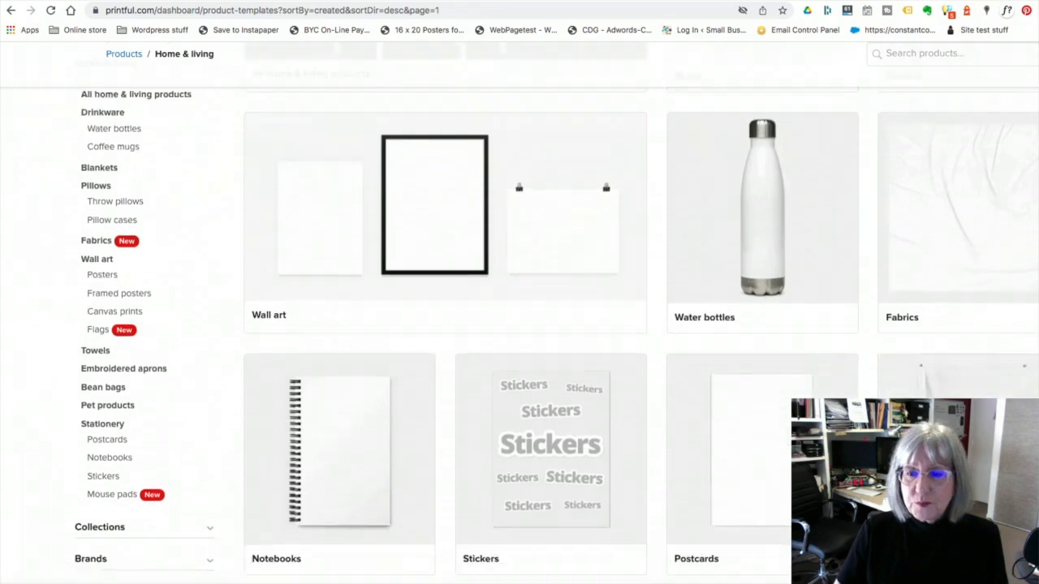
# Choose the Enhanced Matte Paper Framed Poster (in) from the framed posters category as the template product.
pyautogui.scroll(-5, 739, 216)
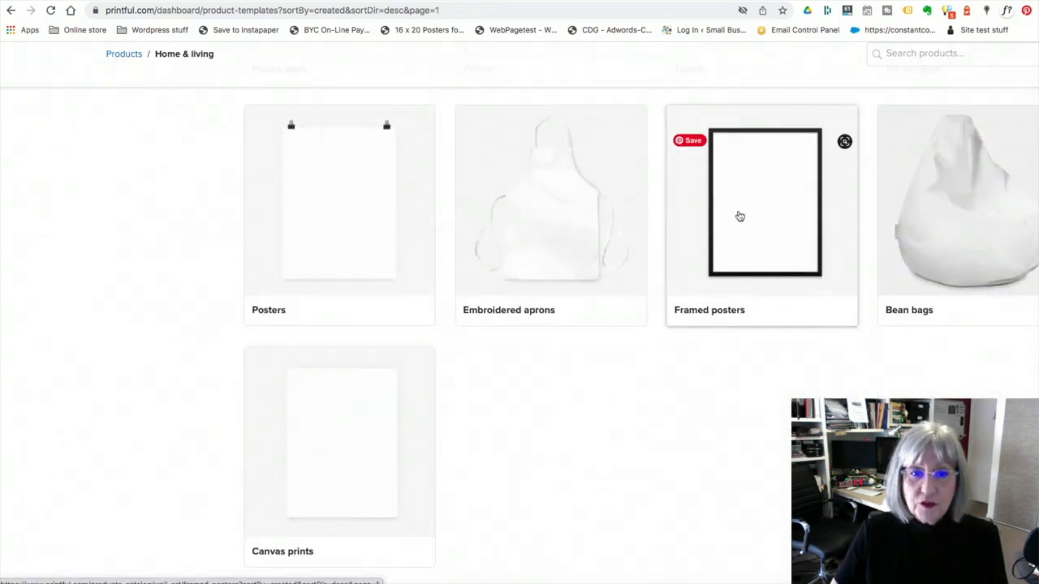
pyautogui.click(739, 216)
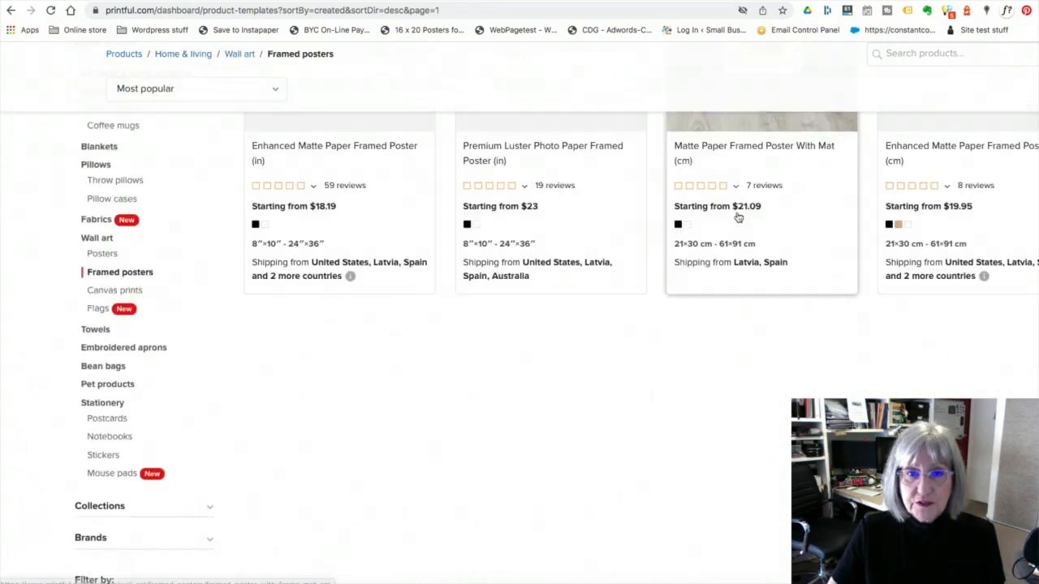
pyautogui.scroll(3, 755, 351)
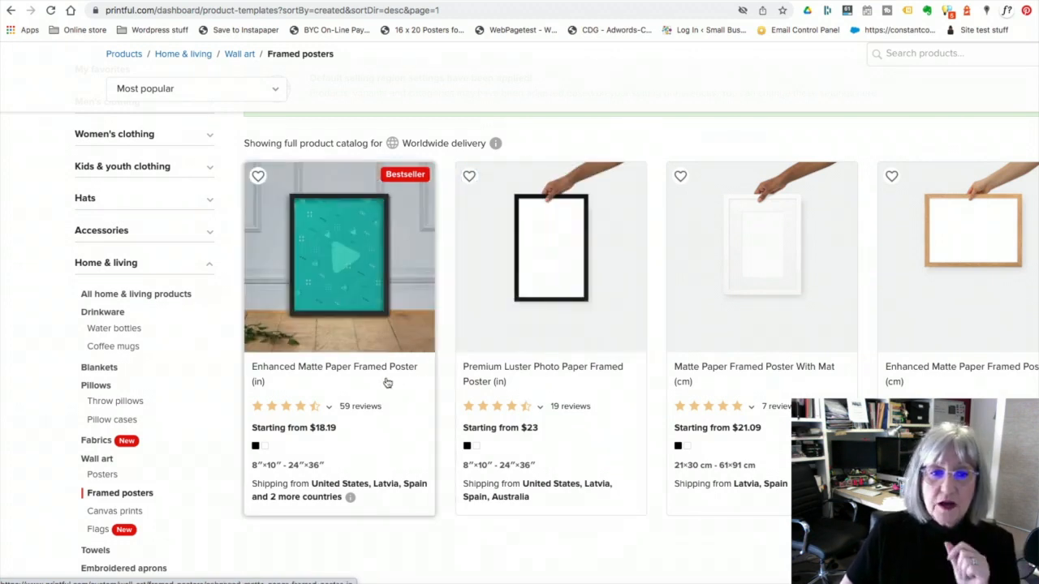
pyautogui.click(317, 341)
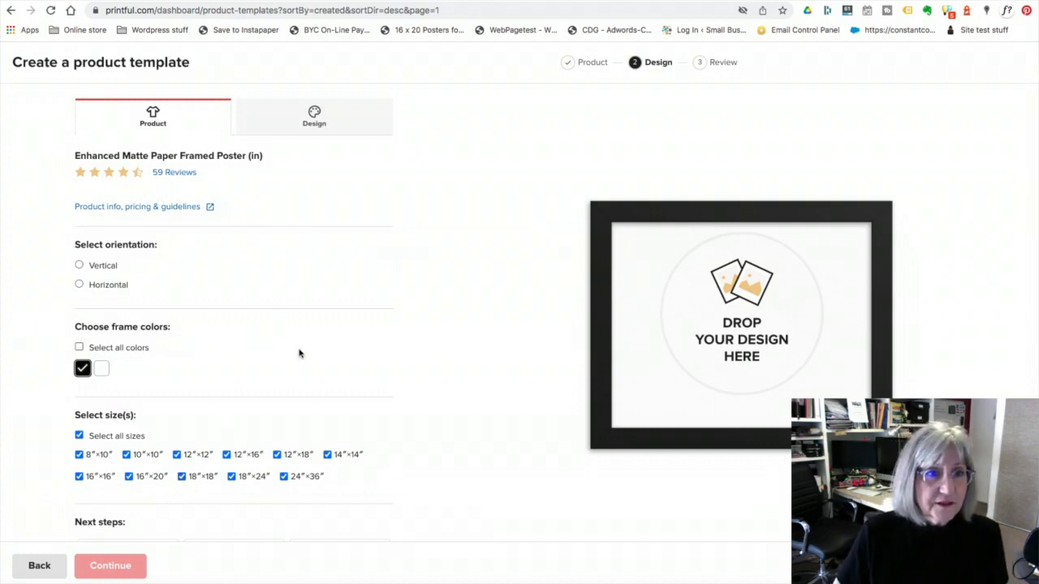
# Add the white frame color alongside black and keep only the square sizes: 10″×10″, 12″×12″, 14″×14″, 16″×16″ and 18″×18″.
pyautogui.click(101, 369)
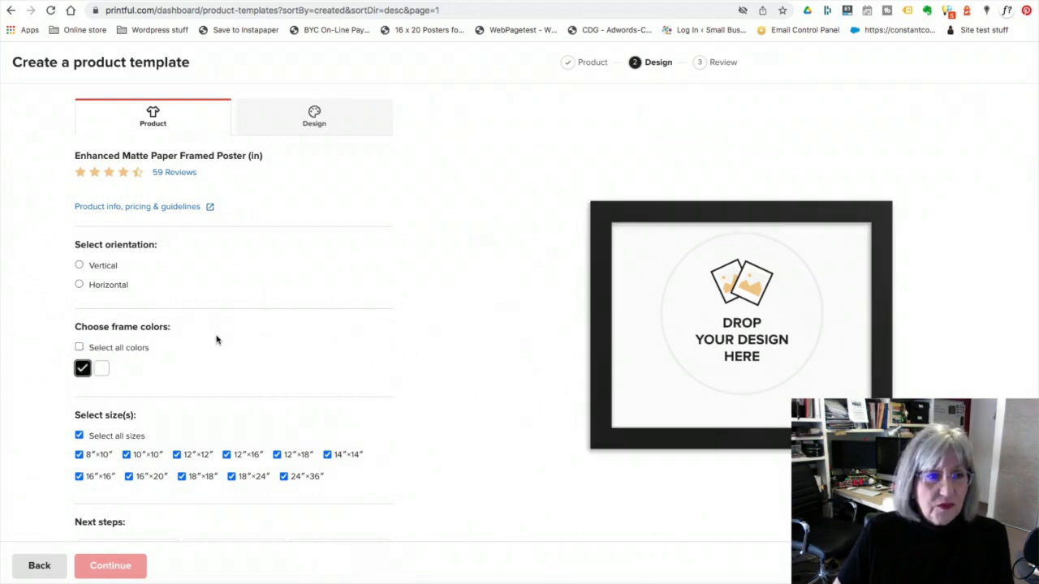
pyautogui.click(101, 369)
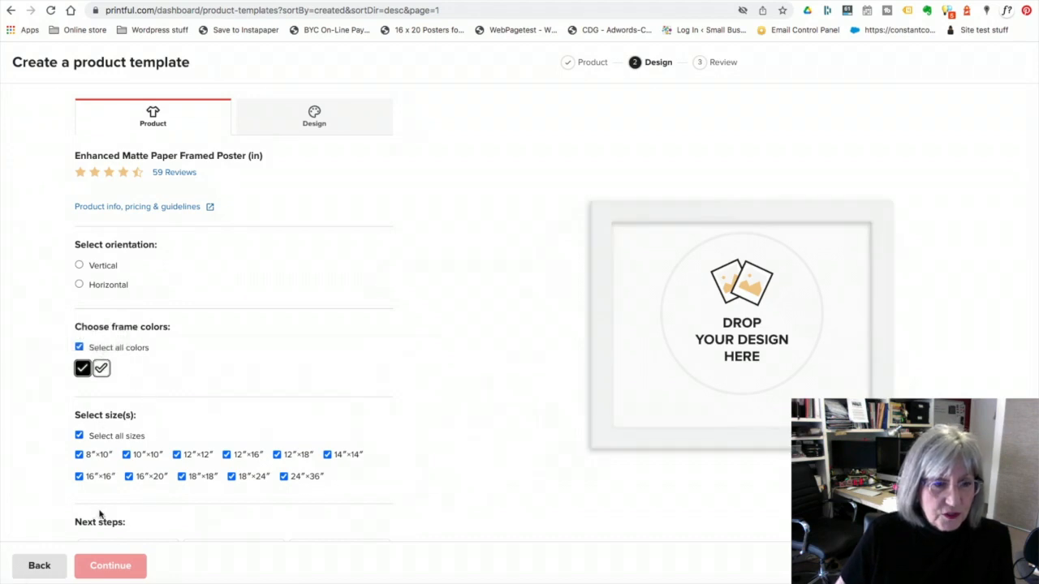
pyautogui.click(80, 457)
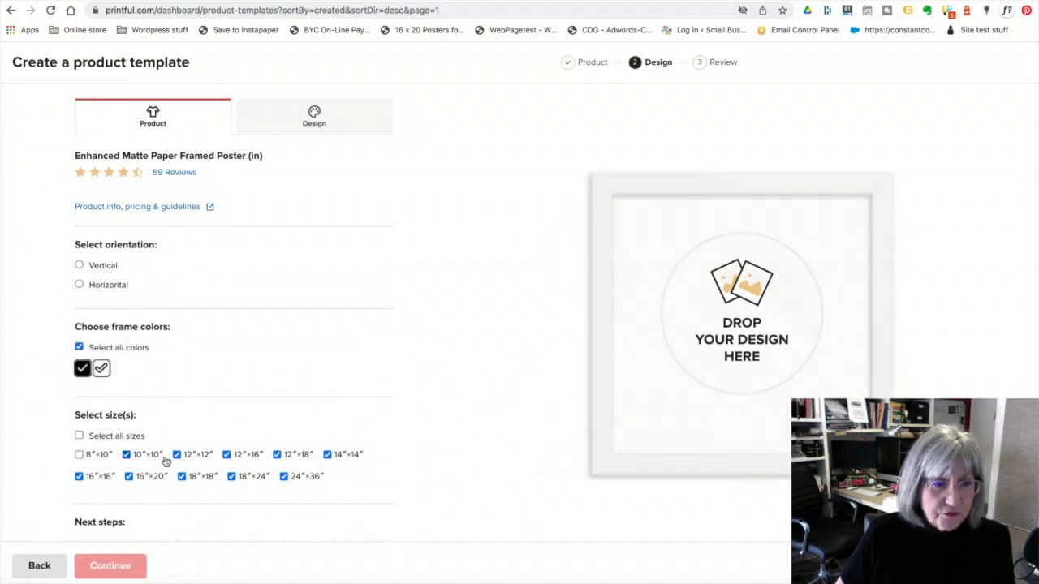
pyautogui.click(227, 455)
pyautogui.click(277, 455)
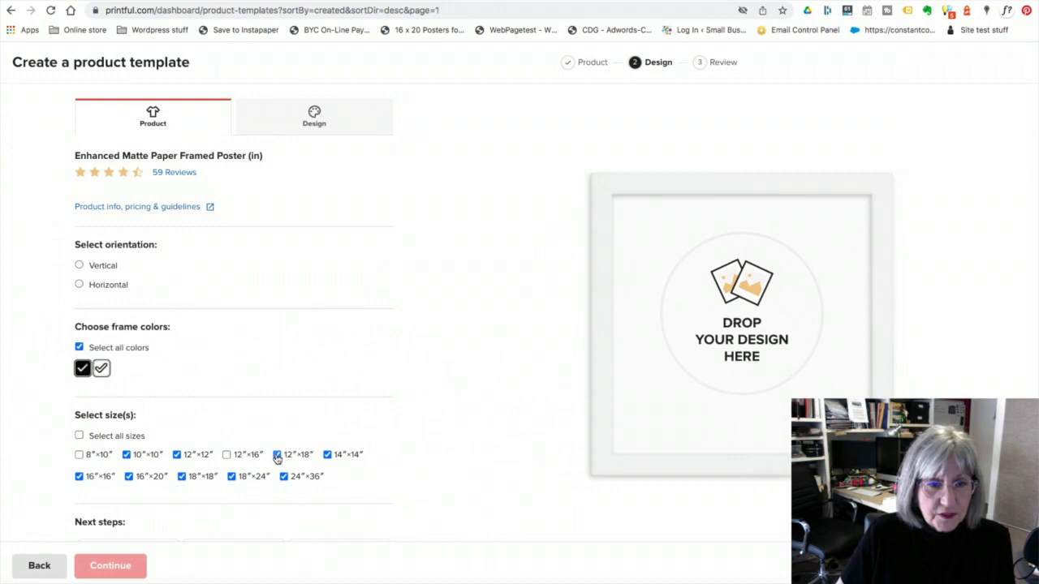
pyautogui.click(128, 477)
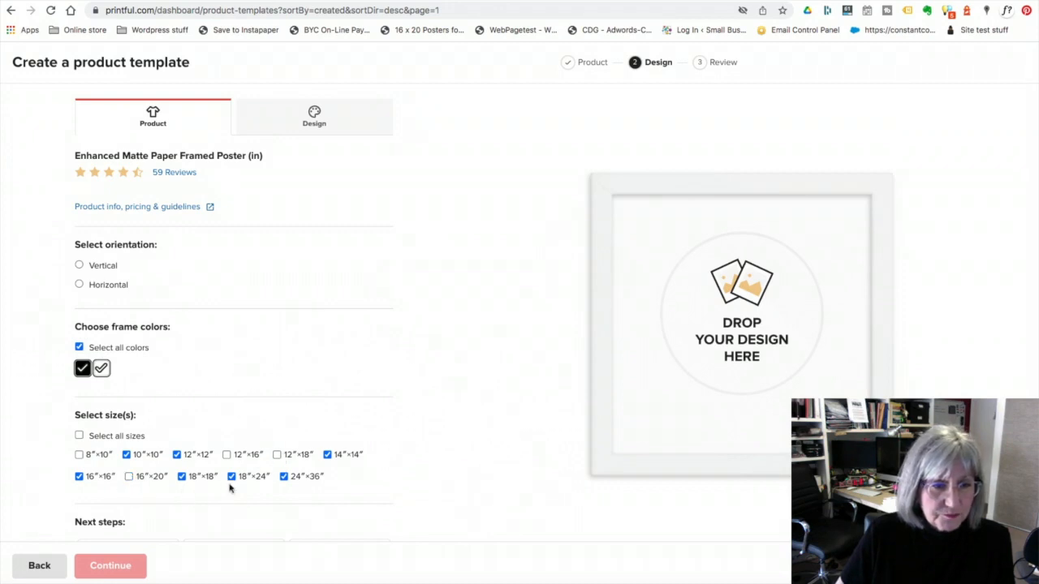
pyautogui.click(232, 477)
pyautogui.click(283, 477)
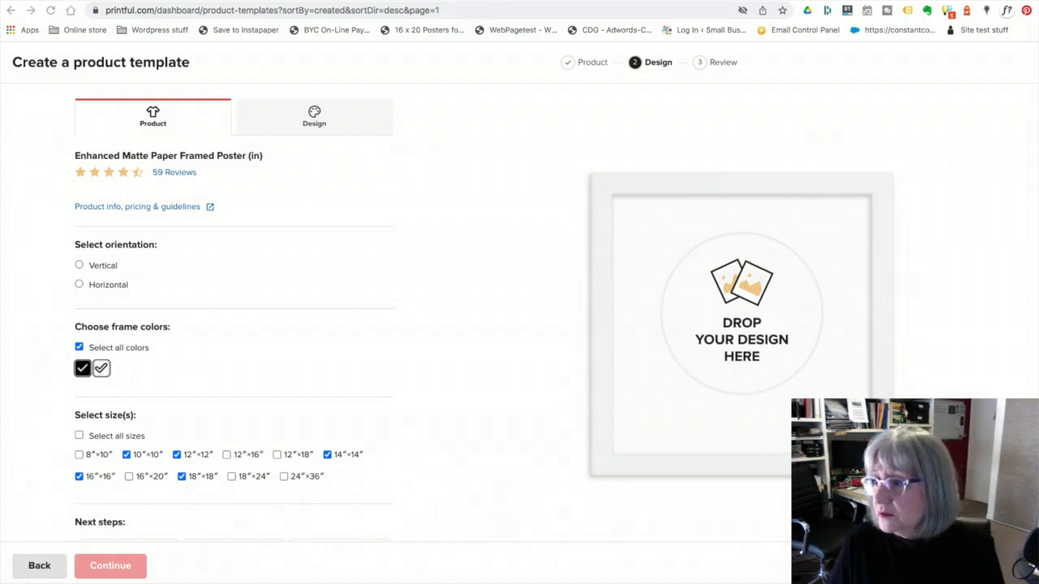
# Place kiss-pink-sig.jpg on the framed poster and shrink it to about 9.15 × 9.15 so its text border fits inside the frame.
pyautogui.moveTo(1038, 297); pyautogui.dragTo(717, 318)
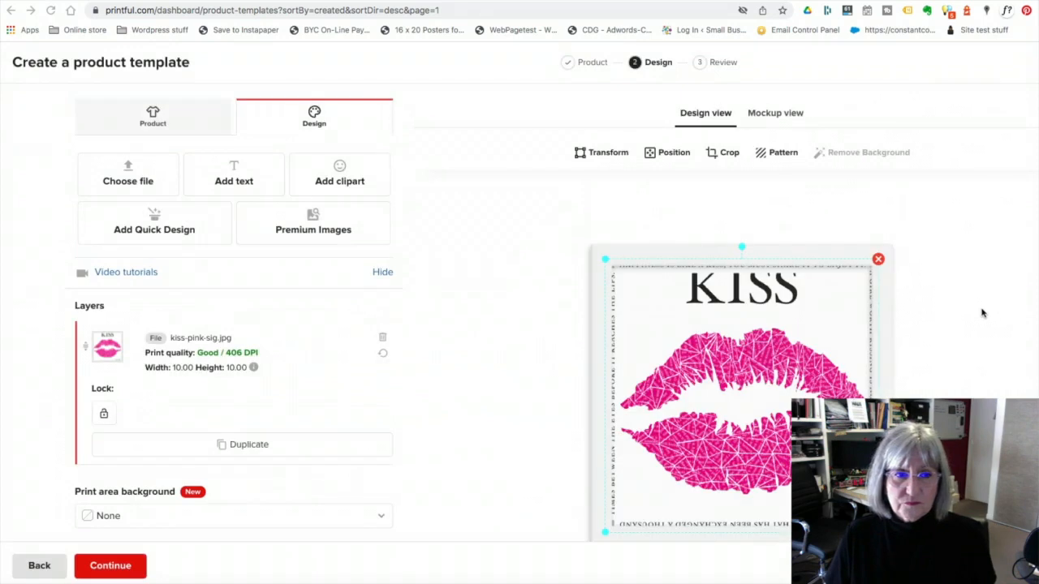
pyautogui.scroll(-2, 982, 313)
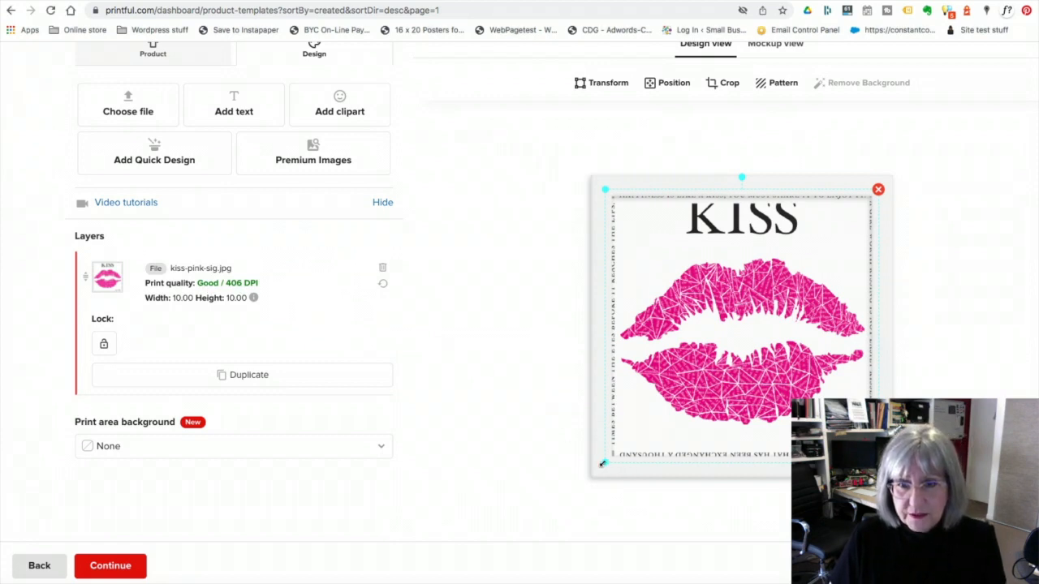
pyautogui.moveTo(603, 463); pyautogui.dragTo(614, 456)
pyautogui.moveTo(612, 197); pyautogui.dragTo(616, 202)
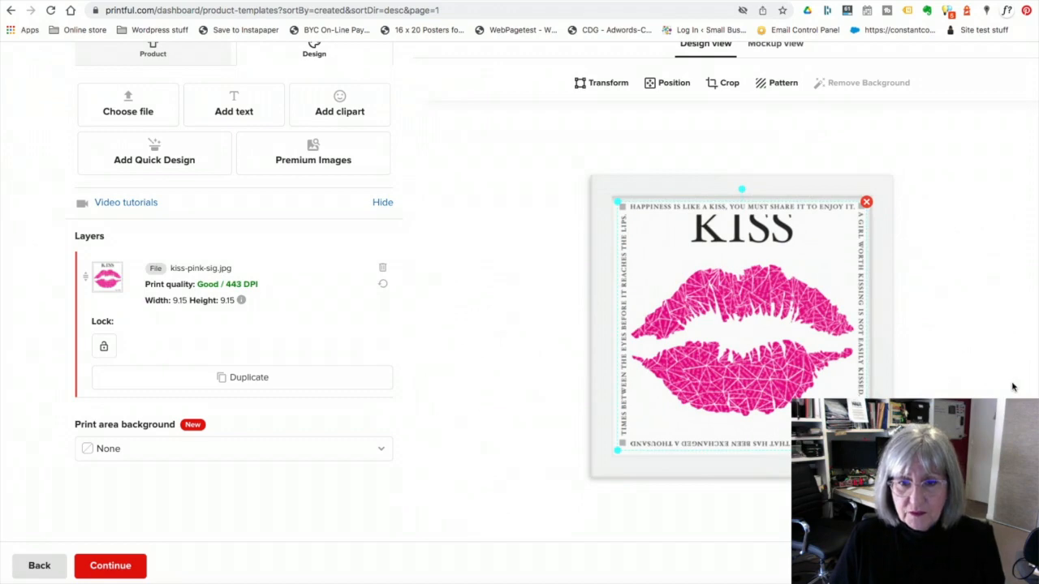
# Check how the artwork fits in each black frame size from 10″×10″ to 18″×18″ and in the smaller white frames.
pyautogui.scroll(-3, 1021, 378)
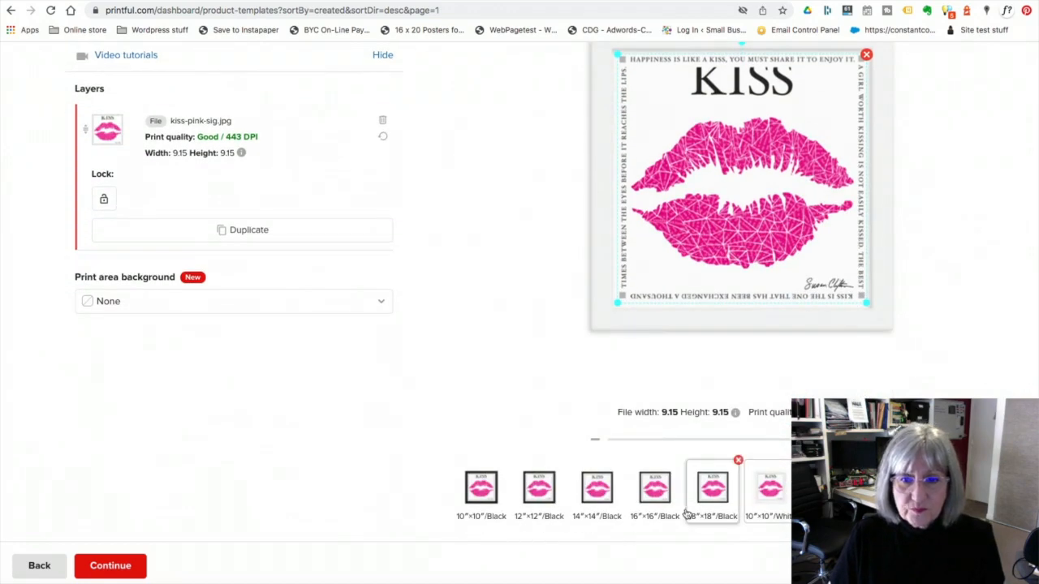
pyautogui.click(481, 488)
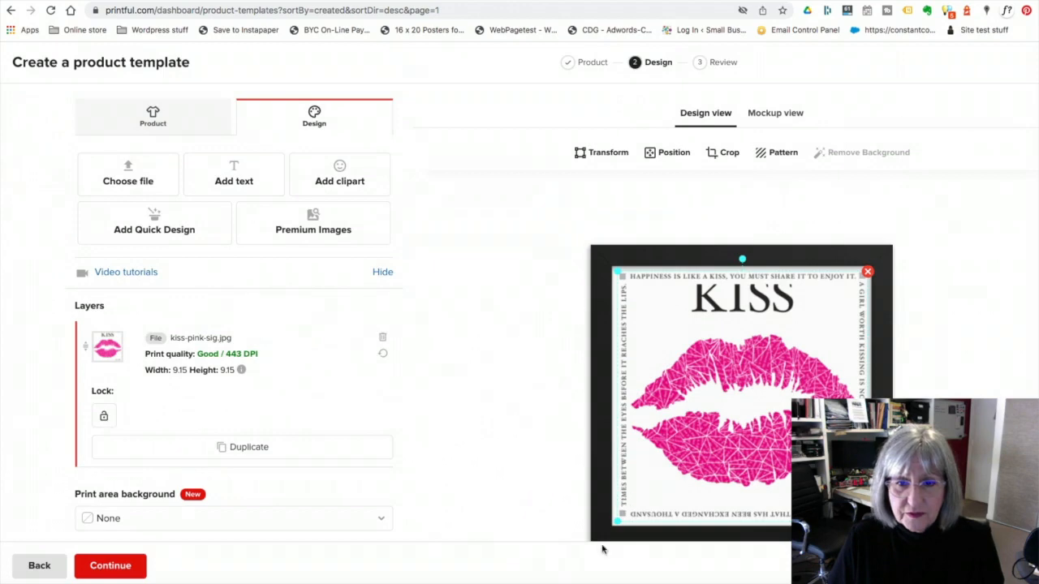
pyautogui.scroll(-5, 602, 549)
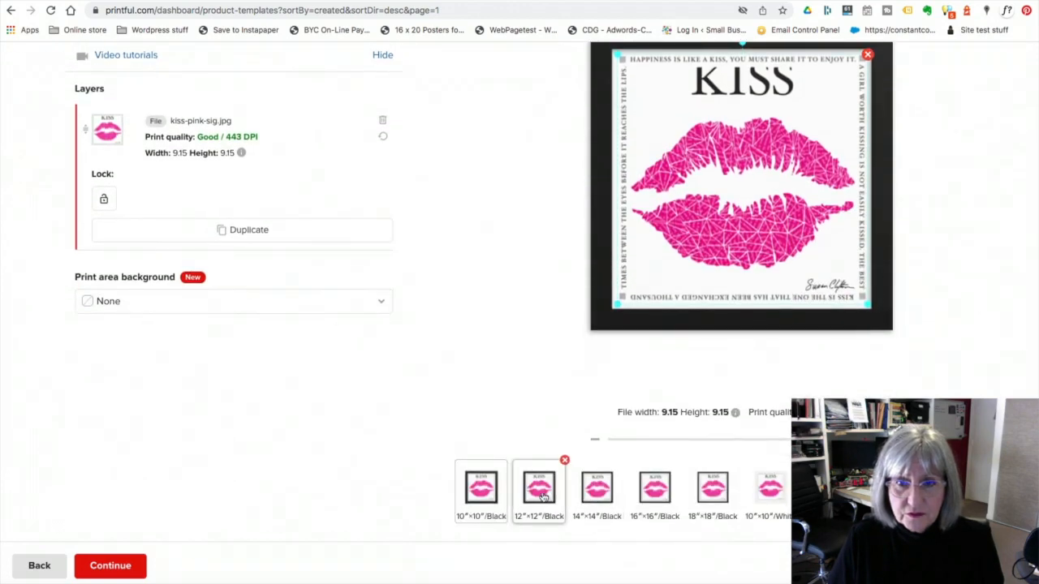
pyautogui.click(540, 490)
pyautogui.scroll(-5, 568, 520)
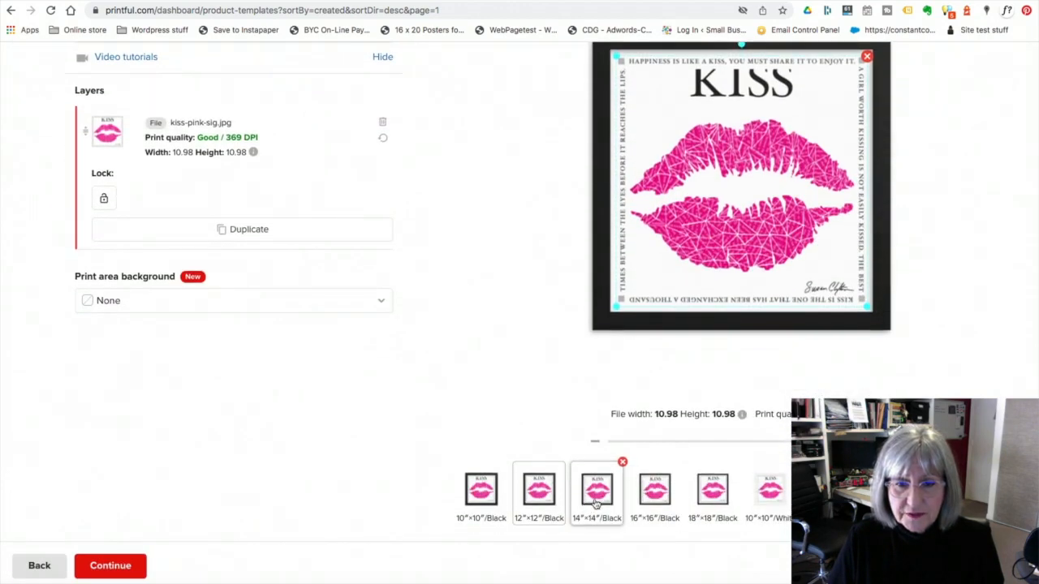
pyautogui.click(596, 501)
pyautogui.scroll(-5, 669, 512)
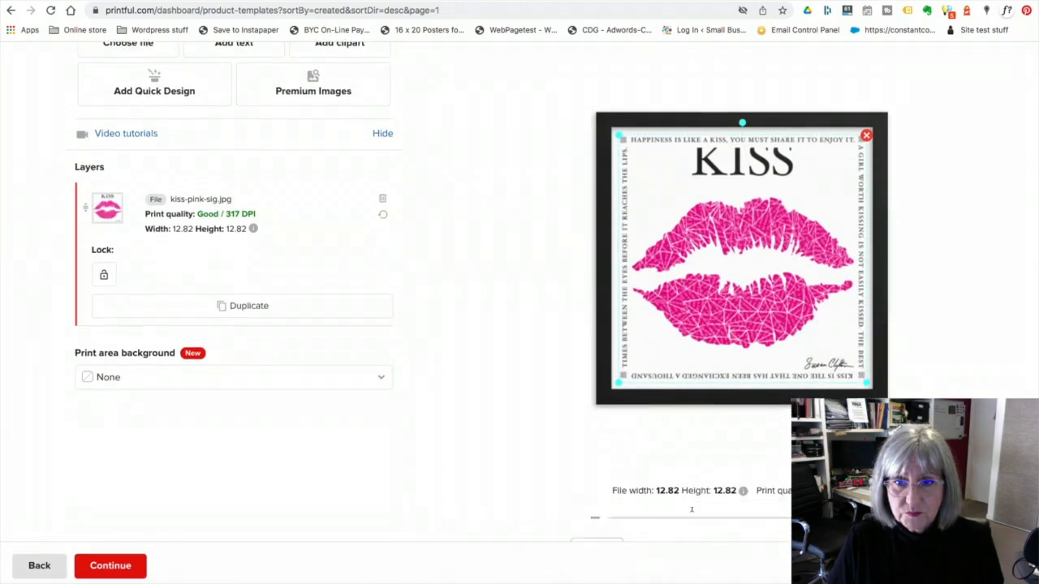
pyautogui.click(657, 495)
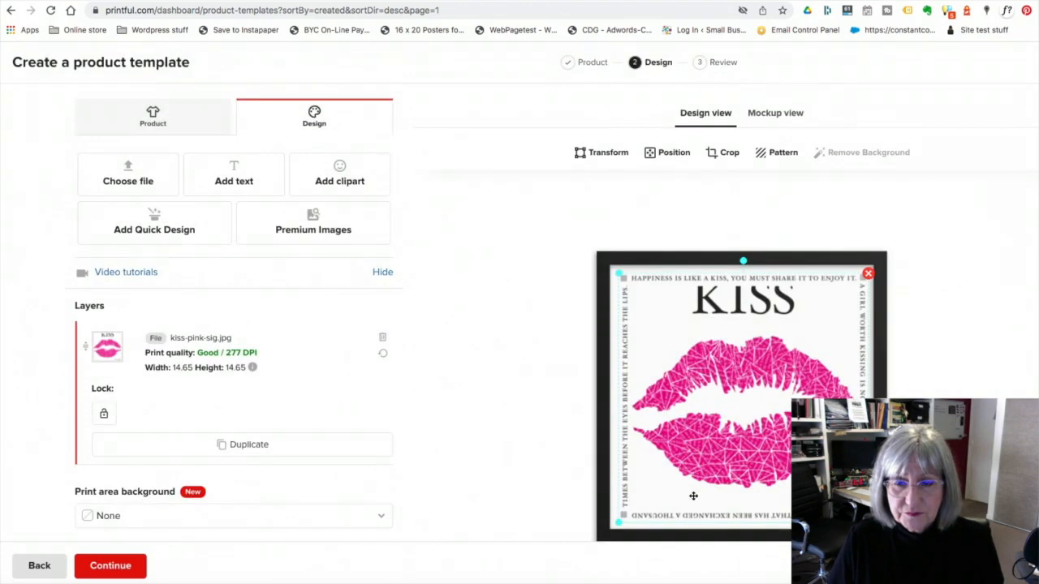
pyautogui.scroll(-5, 693, 494)
pyautogui.click(714, 495)
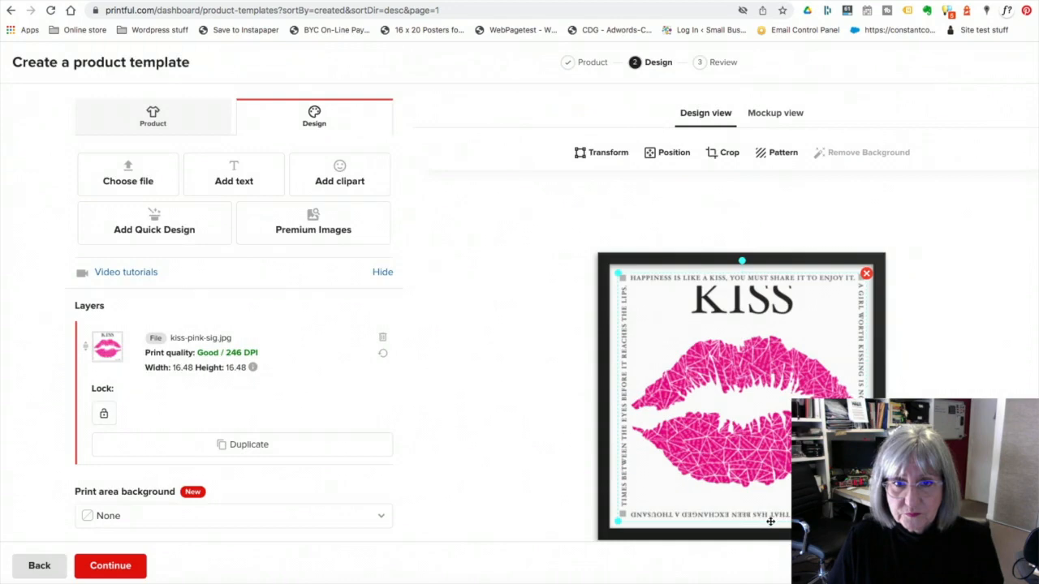
pyautogui.scroll(-5, 731, 511)
pyautogui.click(771, 491)
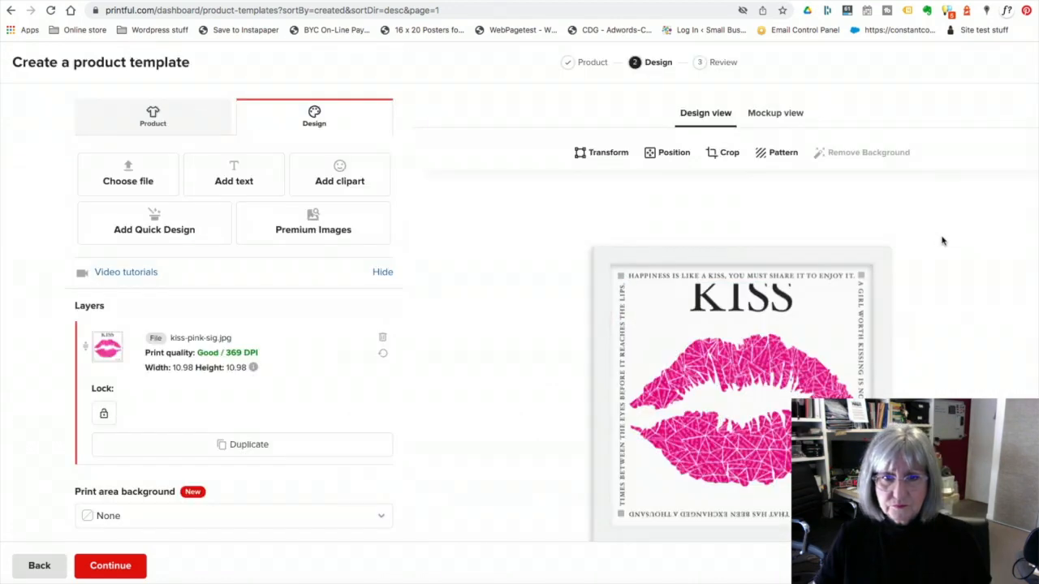
pyautogui.scroll(-5, 962, 330)
pyautogui.click(781, 485)
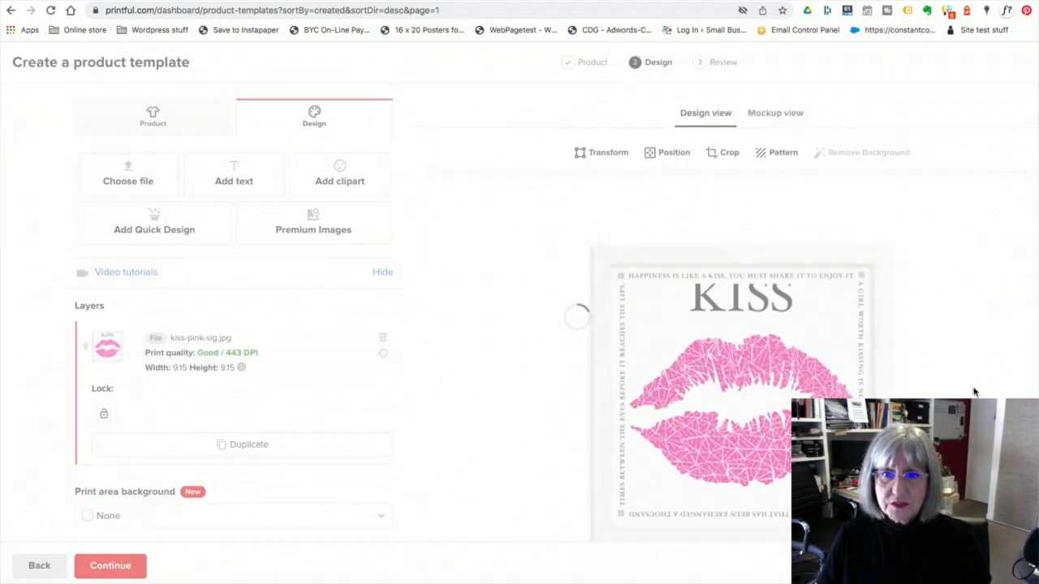
# Nudge the artwork slightly downward in the 10″×10″ white frame and deselect it.
pyautogui.click(966, 284)
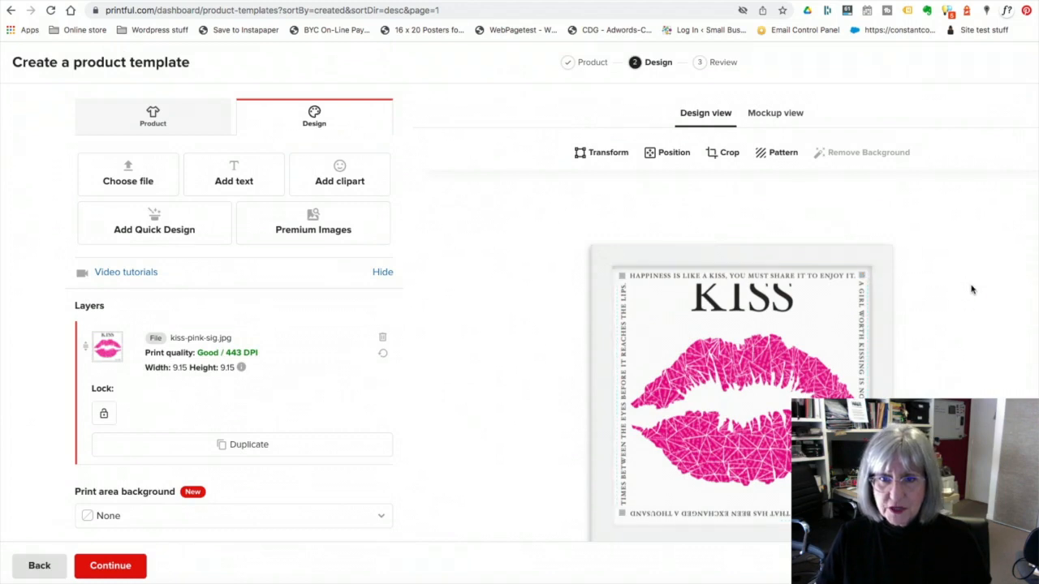
pyautogui.scroll(-3, 977, 297)
pyautogui.click(794, 274)
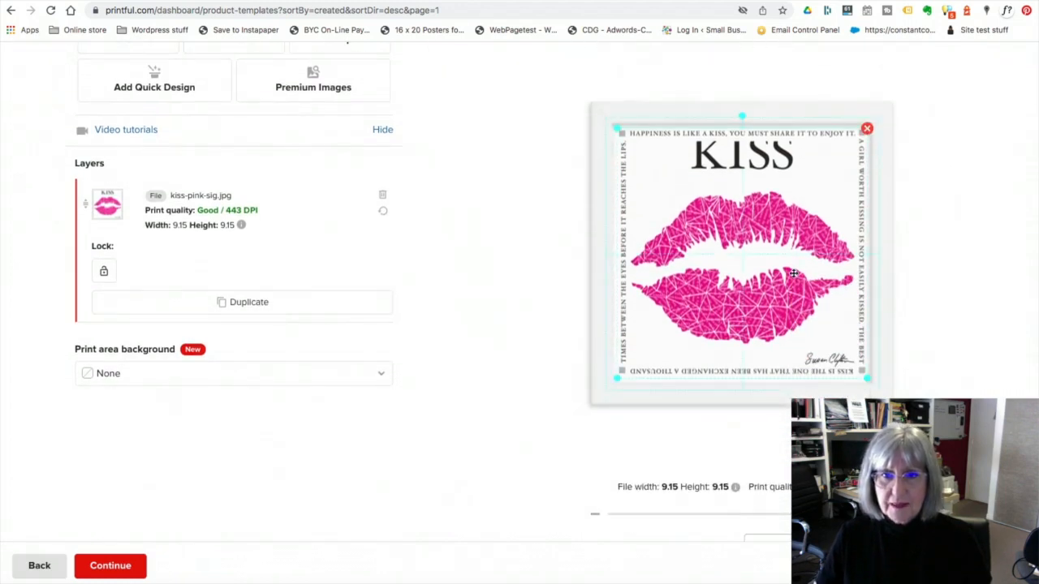
pyautogui.moveTo(794, 273); pyautogui.dragTo(793, 276)
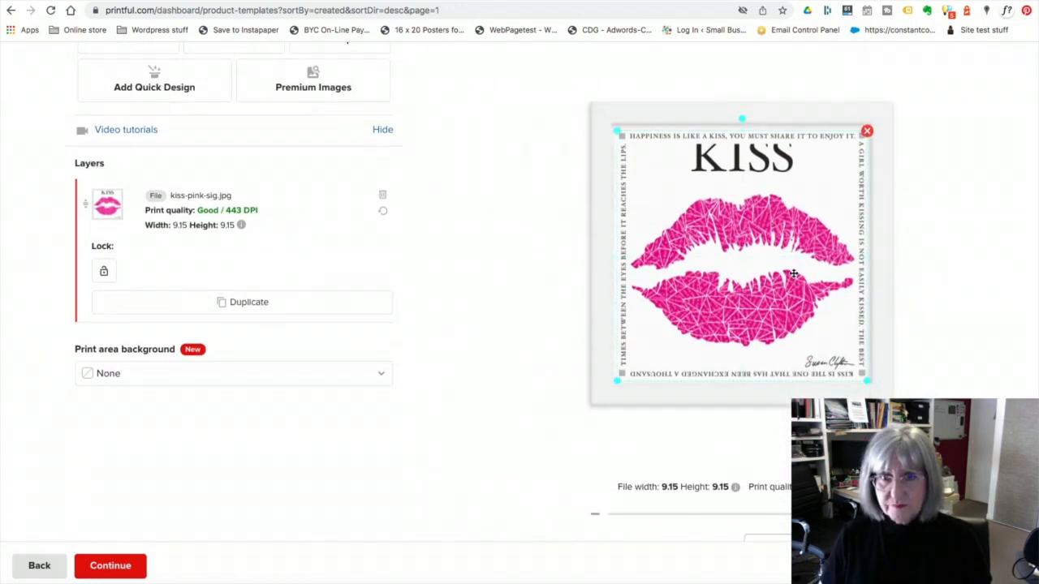
pyautogui.click(948, 130)
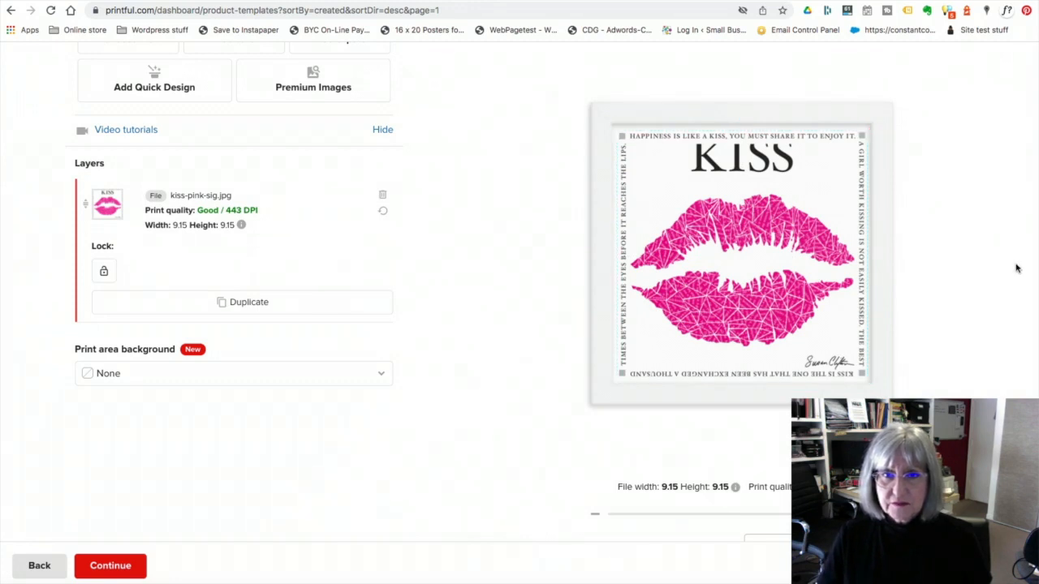
# Recheck the artwork's placement in the black frames, going from the 18″×18″ size down to 10″×10″.
pyautogui.scroll(-2, 1016, 268)
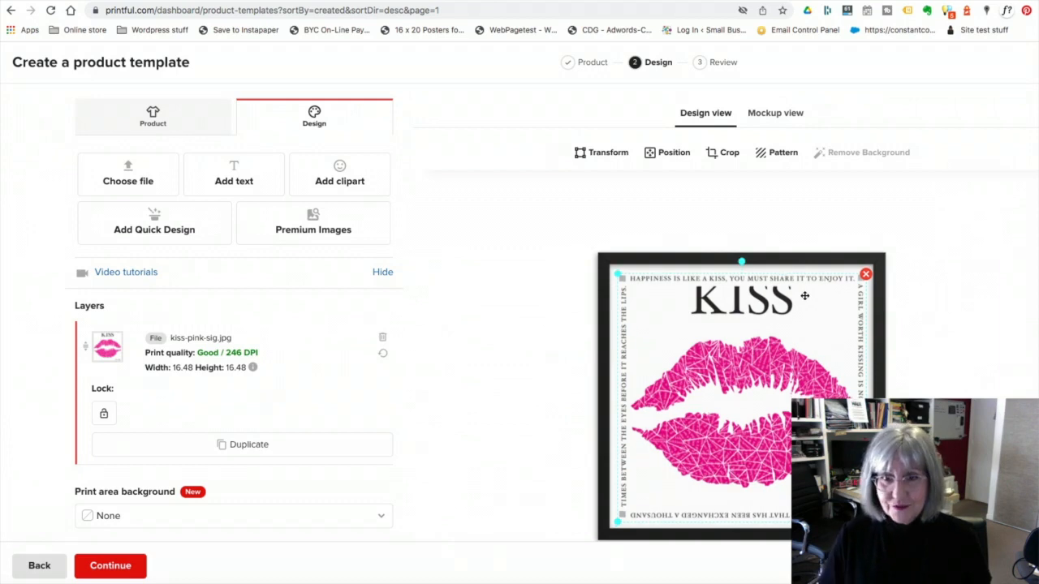
pyautogui.scroll(-1, 941, 378)
pyautogui.scroll(-4, 941, 378)
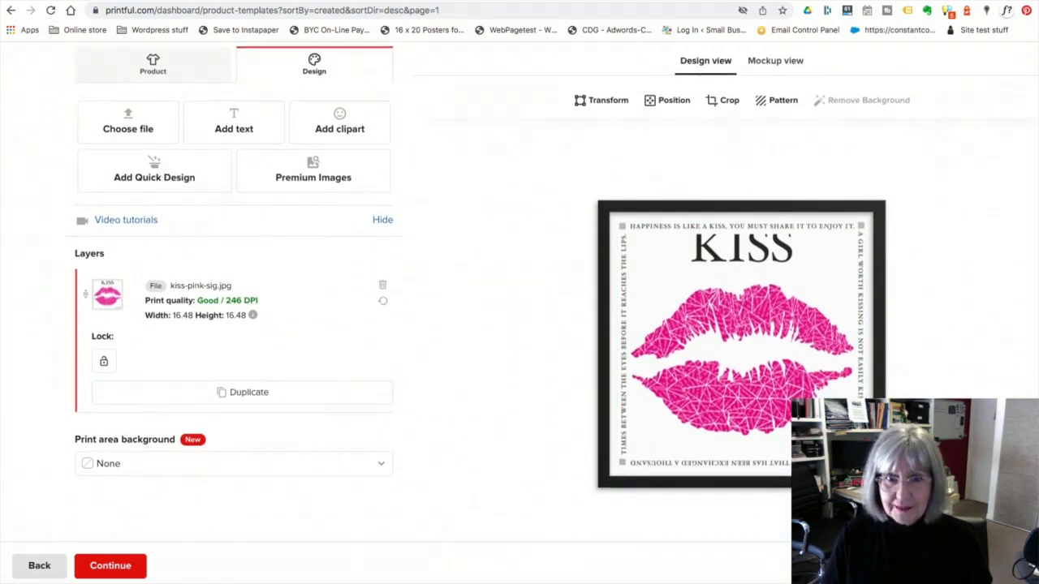
pyautogui.scroll(-1, 947, 351)
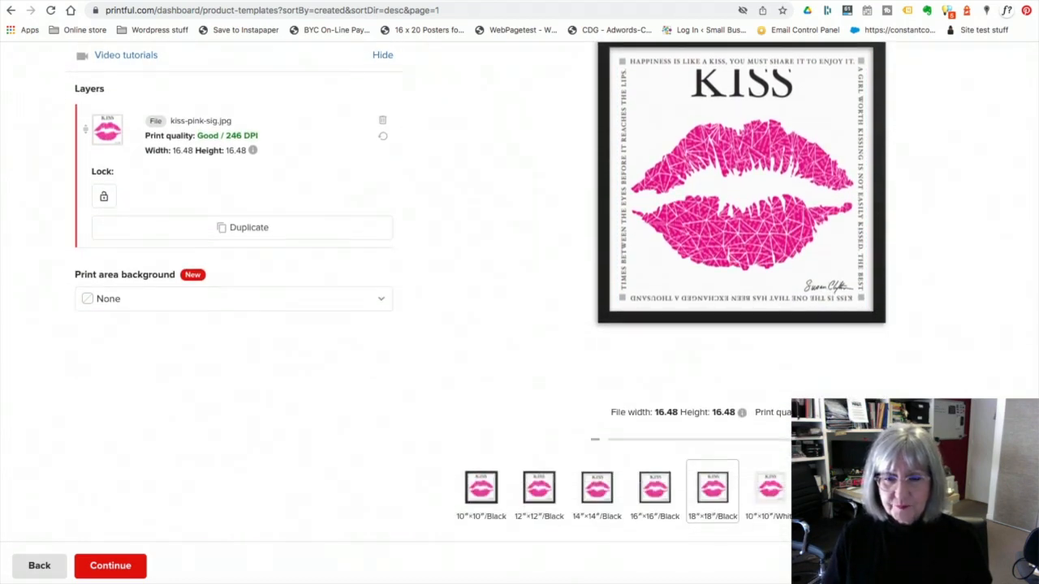
pyautogui.scroll(5, 947, 352)
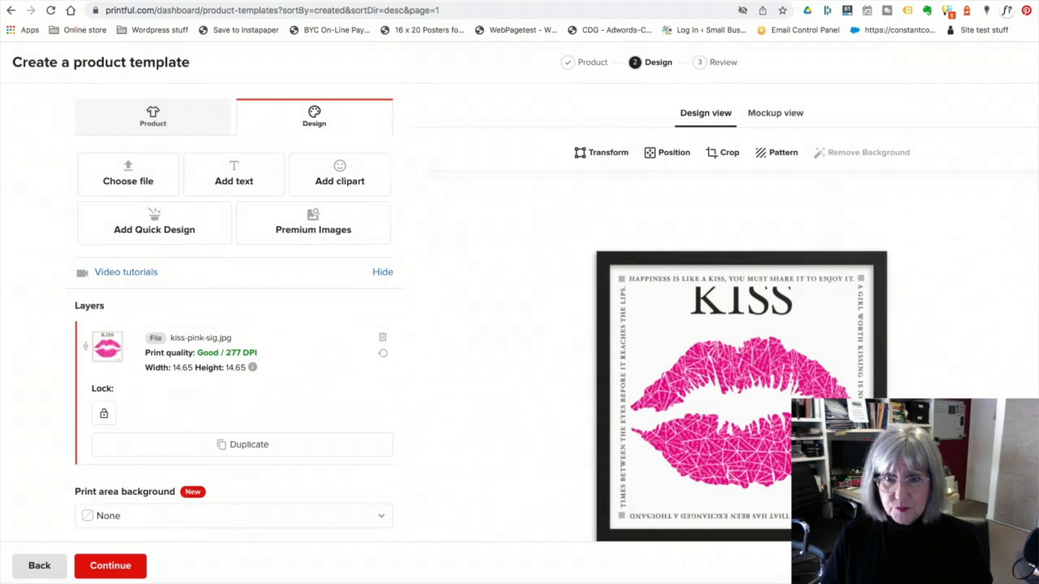
pyautogui.scroll(-3, 943, 344)
pyautogui.scroll(-2, 740, 296)
pyautogui.click(598, 493)
pyautogui.scroll(5, 946, 355)
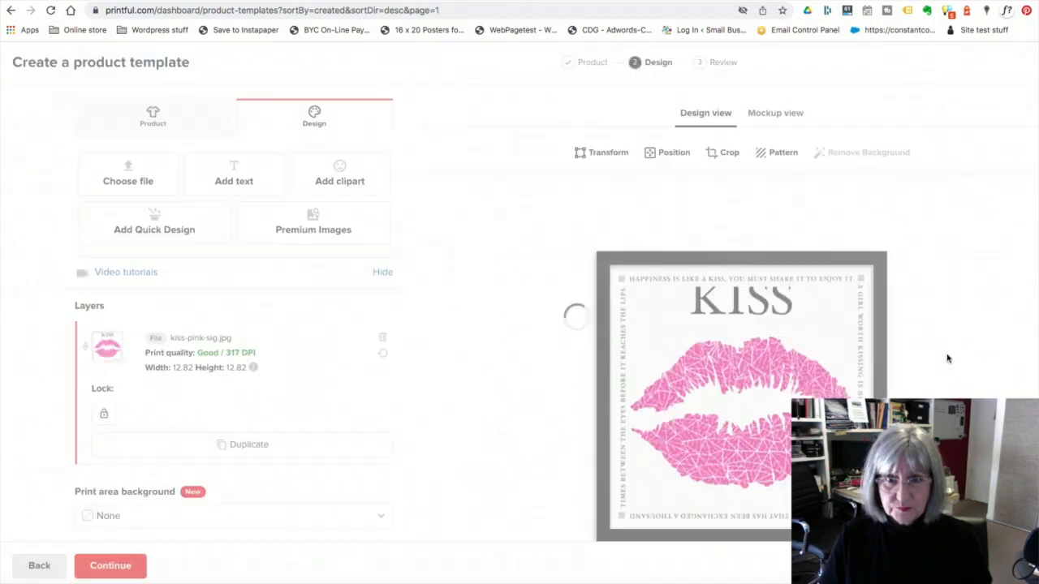
pyautogui.scroll(-2, 953, 333)
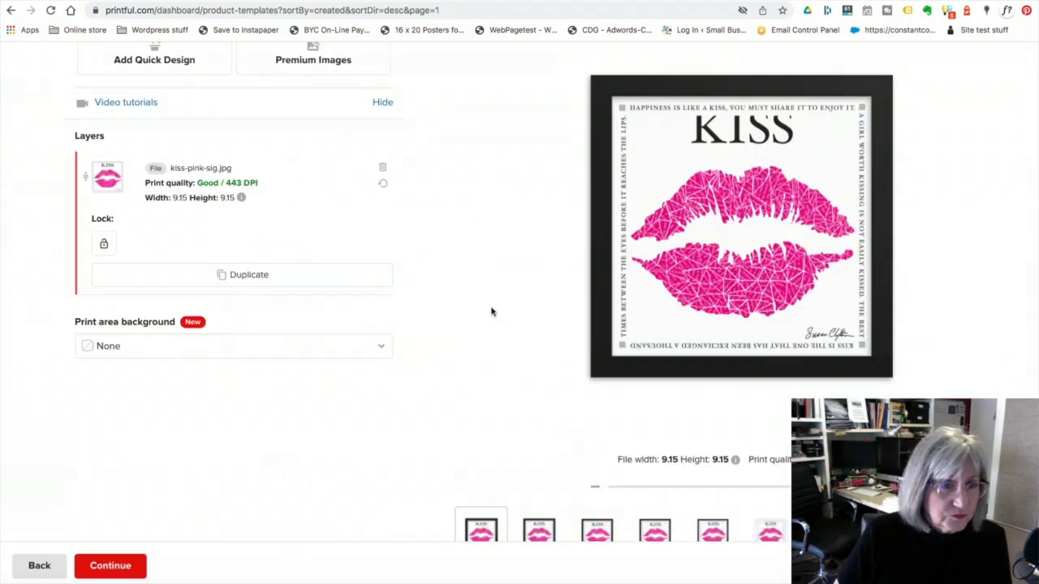
pyautogui.scroll(-1, 487, 316)
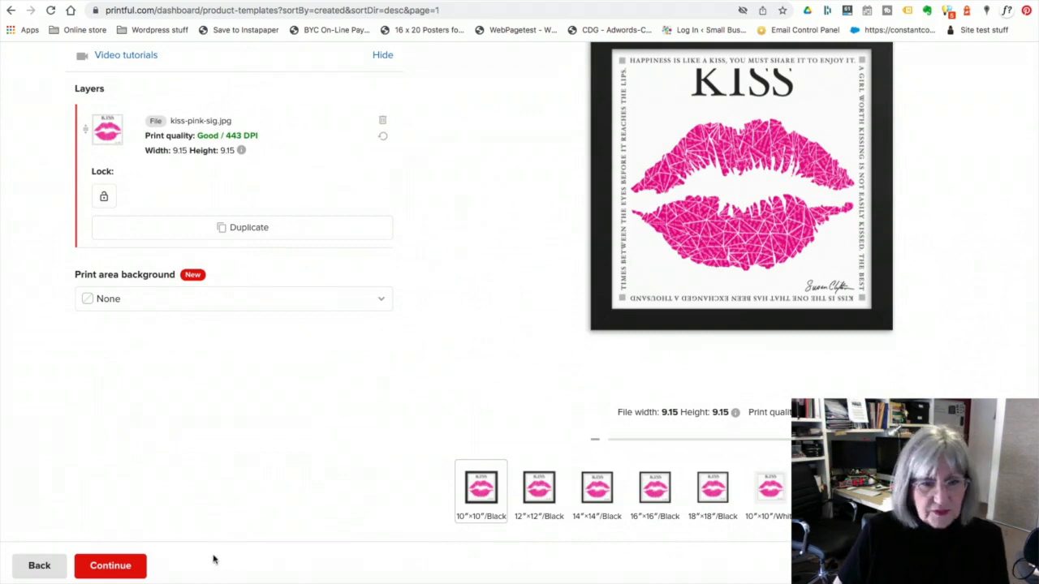
# Continue to the review, title the product template "Kiss Framed Artwork" and save it.
pyautogui.click(143, 567)
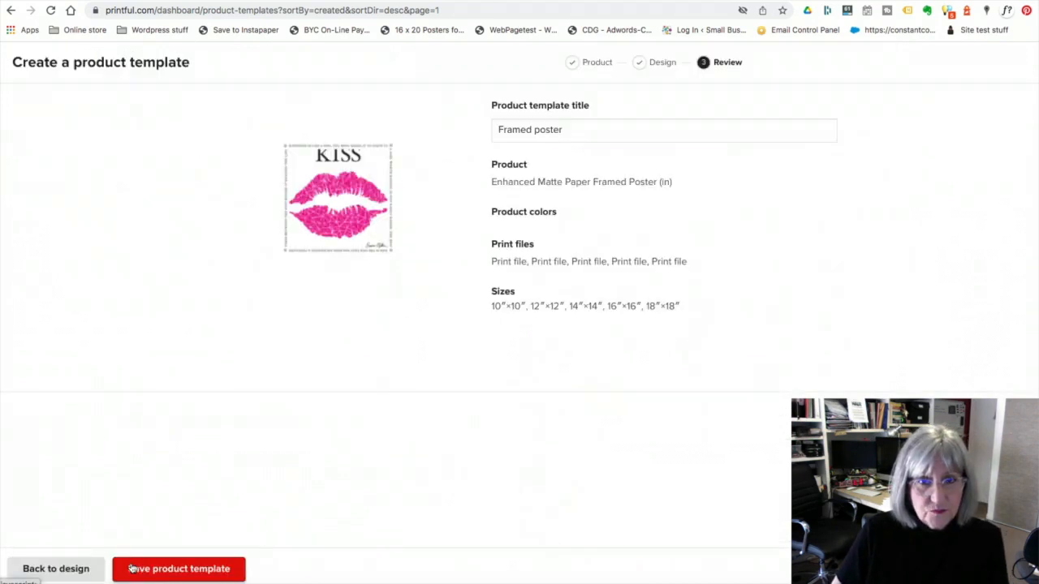
pyautogui.click(496, 130)
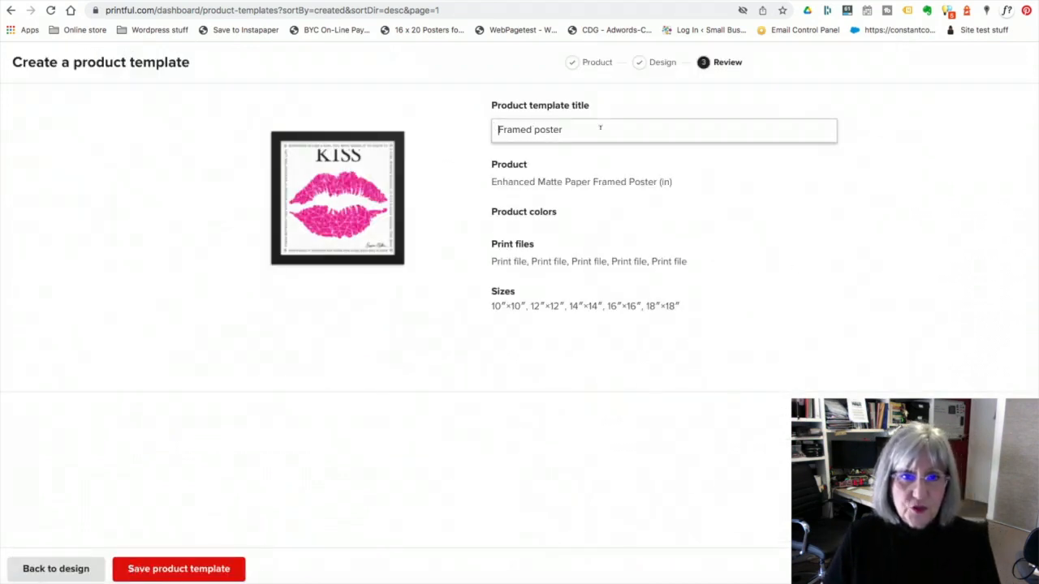
pyautogui.write('Kiss')
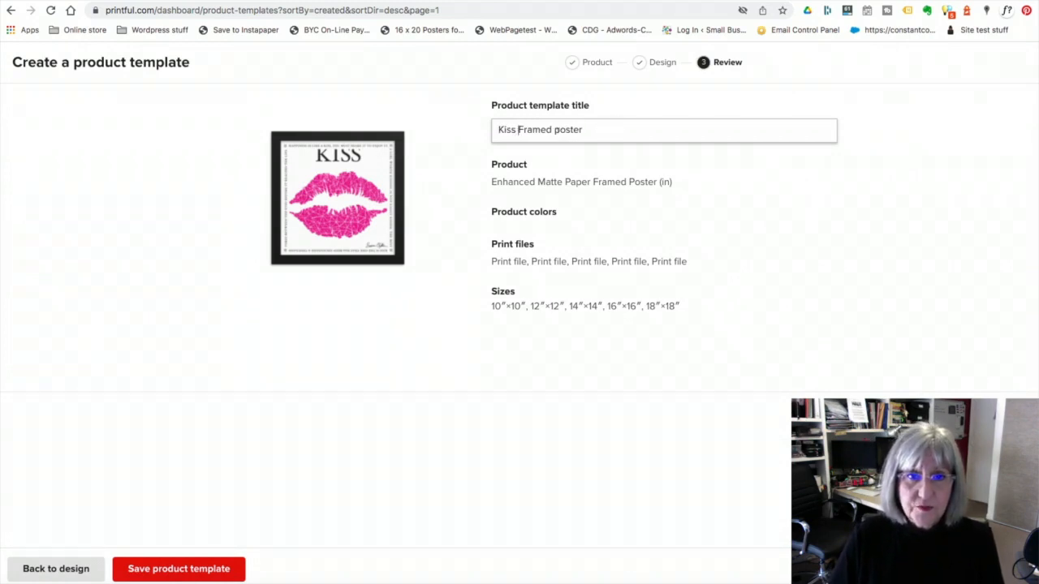
pyautogui.doubleClick(554, 130)
pyautogui.write('Artwork')
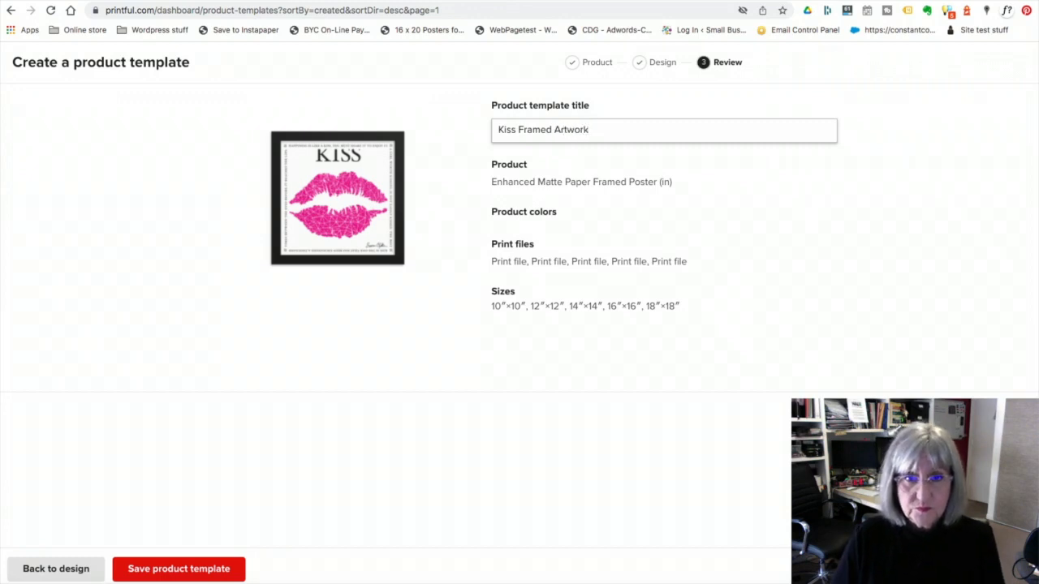
pyautogui.click(548, 261)
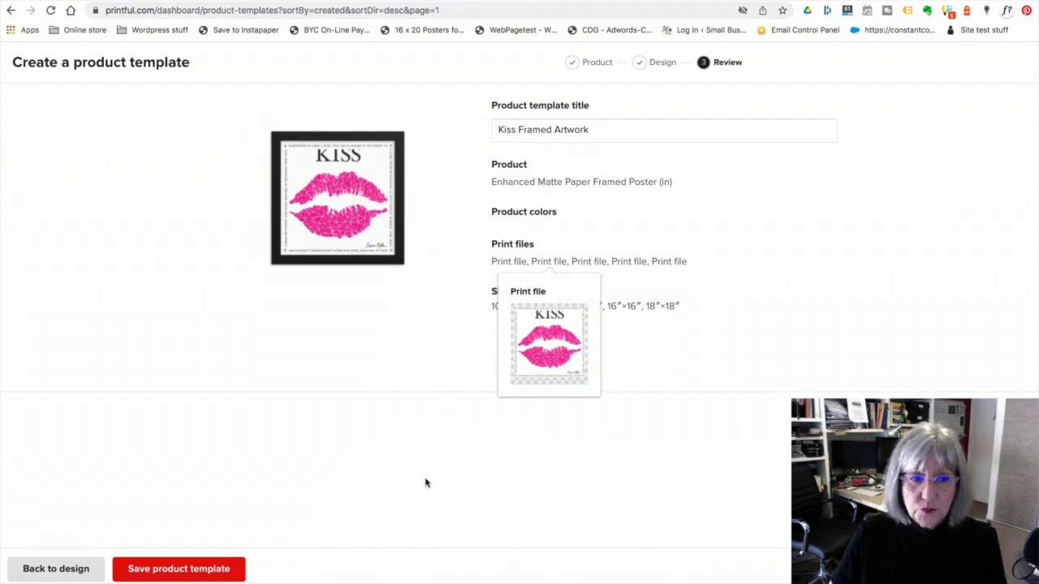
pyautogui.click(195, 571)
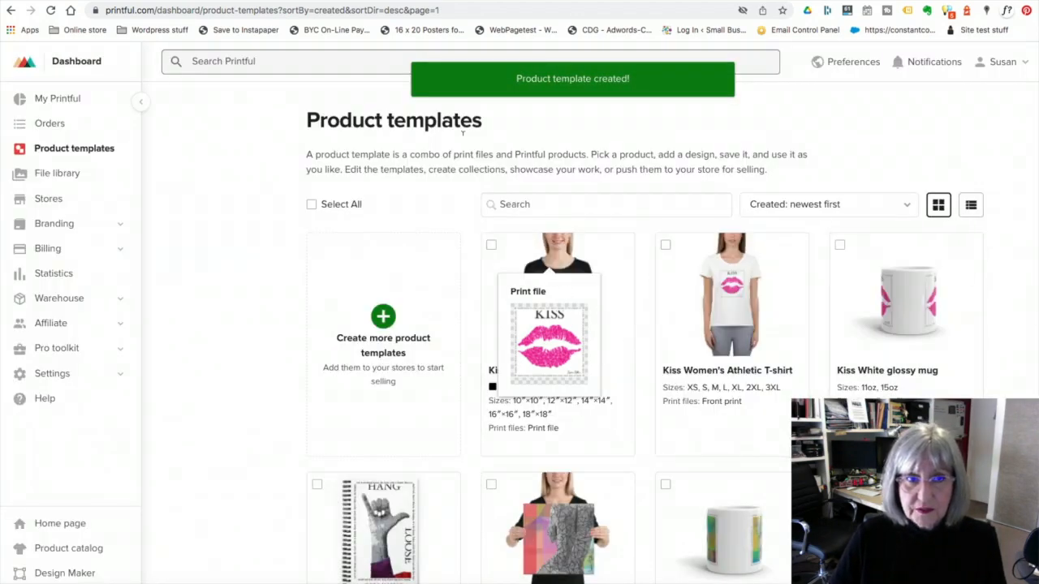
# Open the mockup download for the Kiss Framed Artwork template and select the Person, Lifestyle 3, Lifestyle 5 and Lifestyle 6 mockup styles.
pyautogui.click(51, 10)
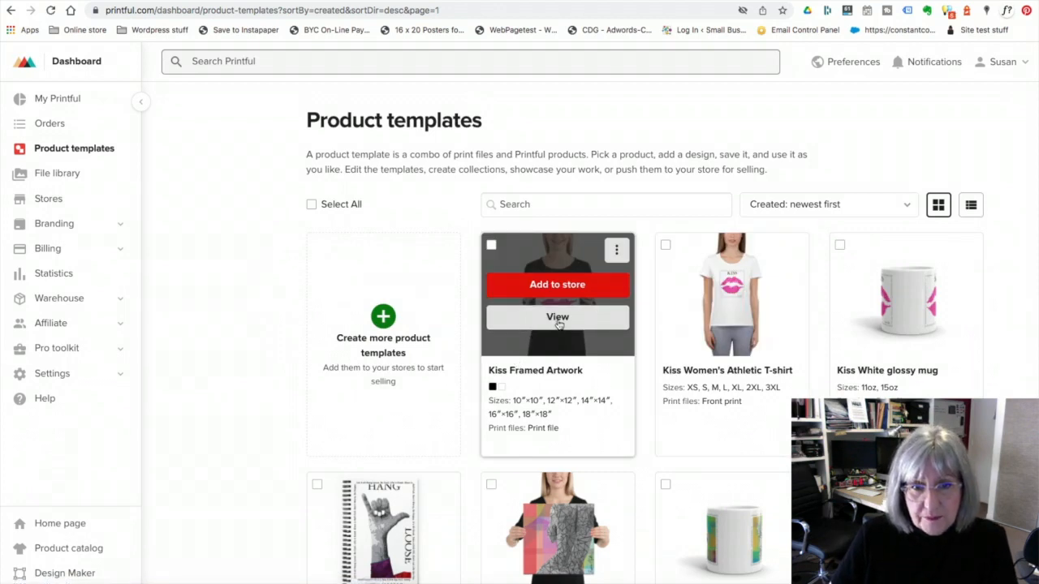
pyautogui.click(558, 318)
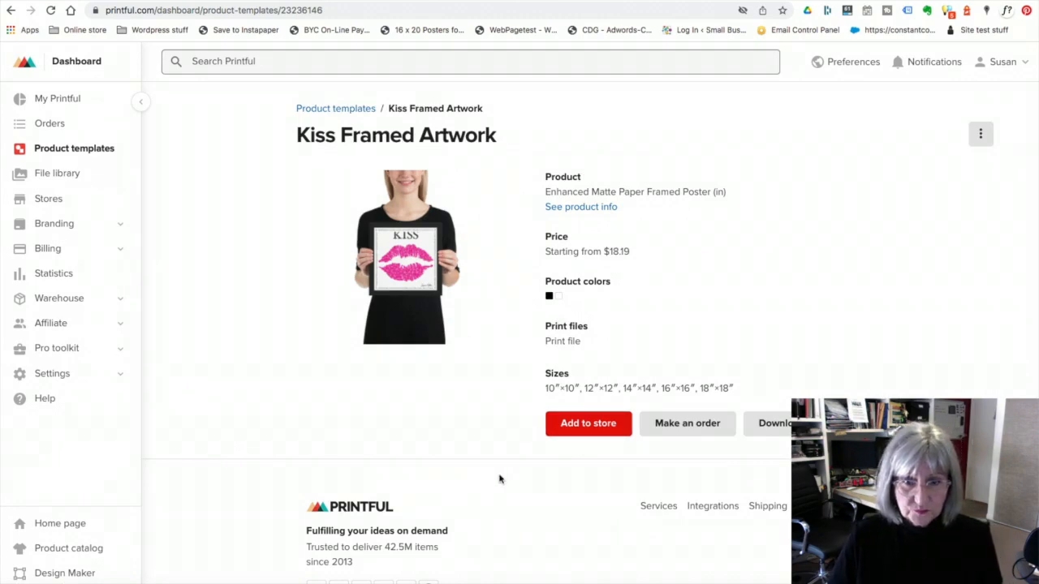
pyautogui.click(771, 423)
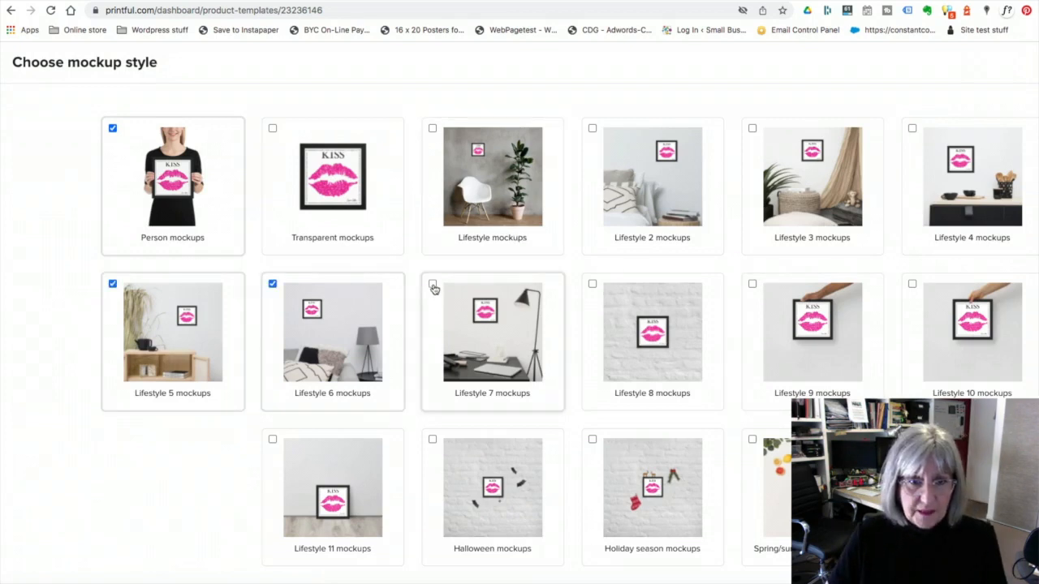
pyautogui.click(433, 285)
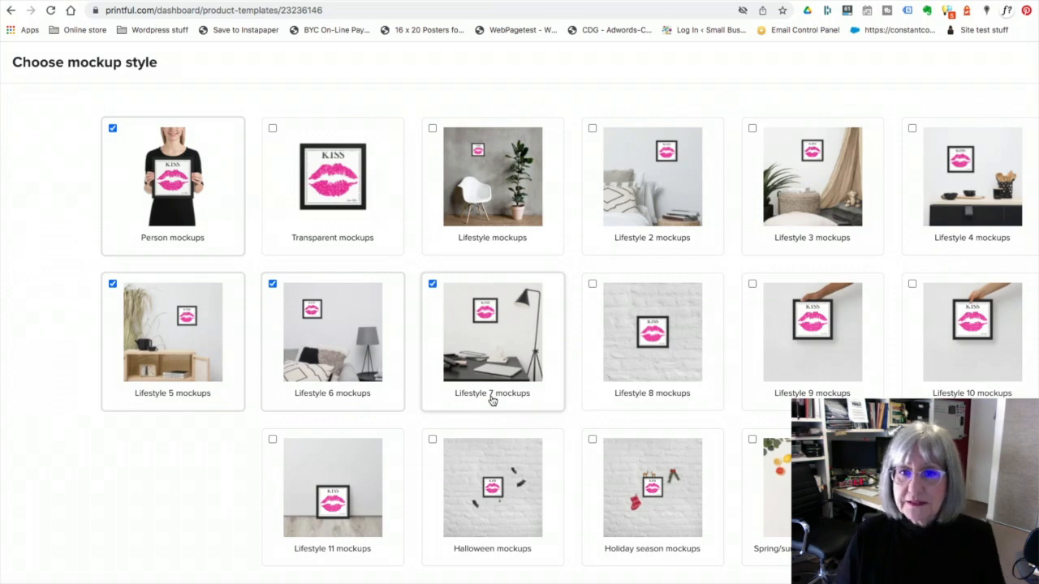
pyautogui.click(752, 129)
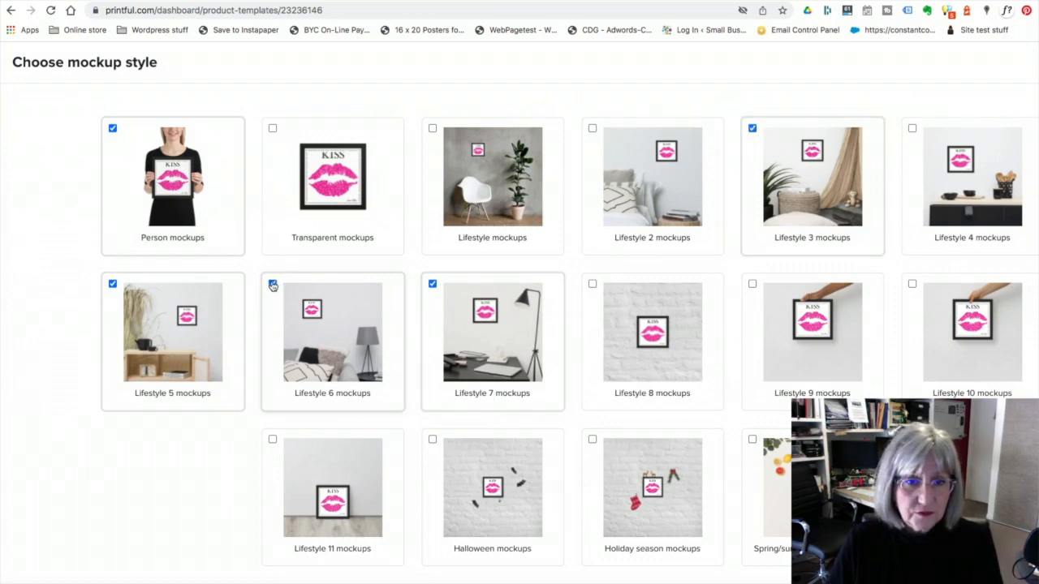
pyautogui.click(432, 285)
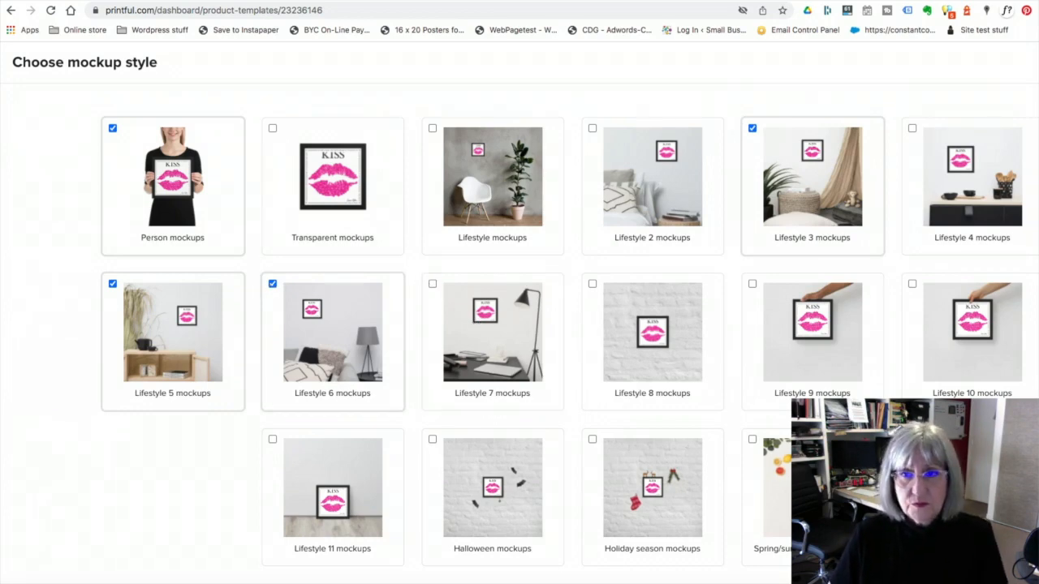
# Set the mockup format to JPG and generate the mockups.
pyautogui.scroll(-6, 520, 325)
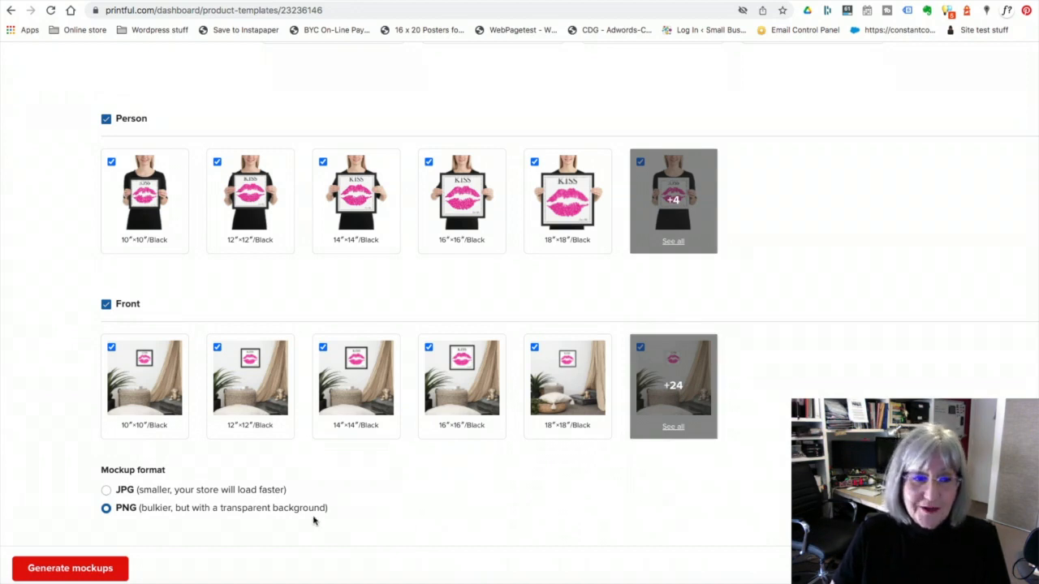
pyautogui.click(106, 492)
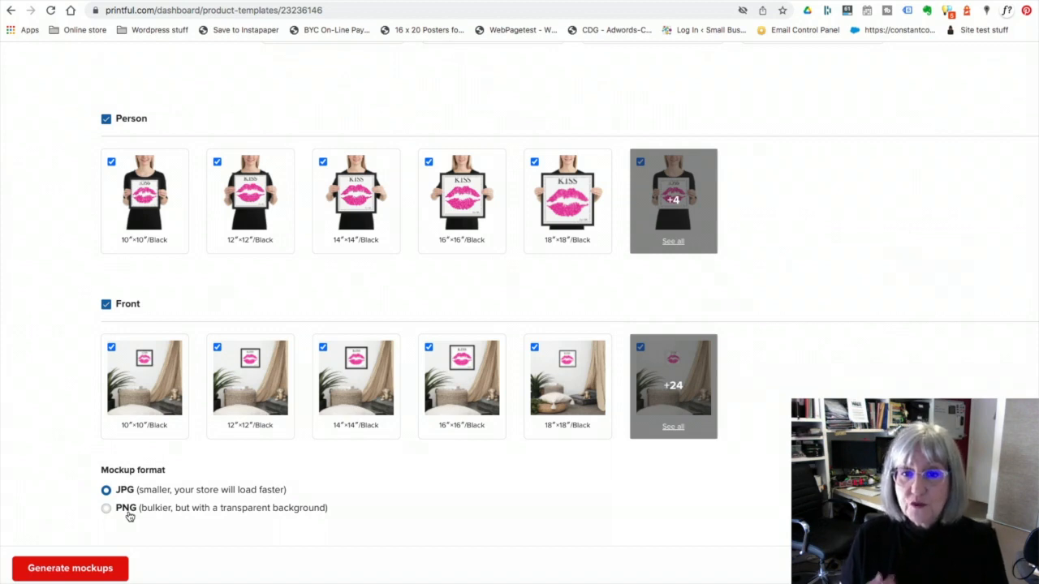
pyautogui.click(81, 570)
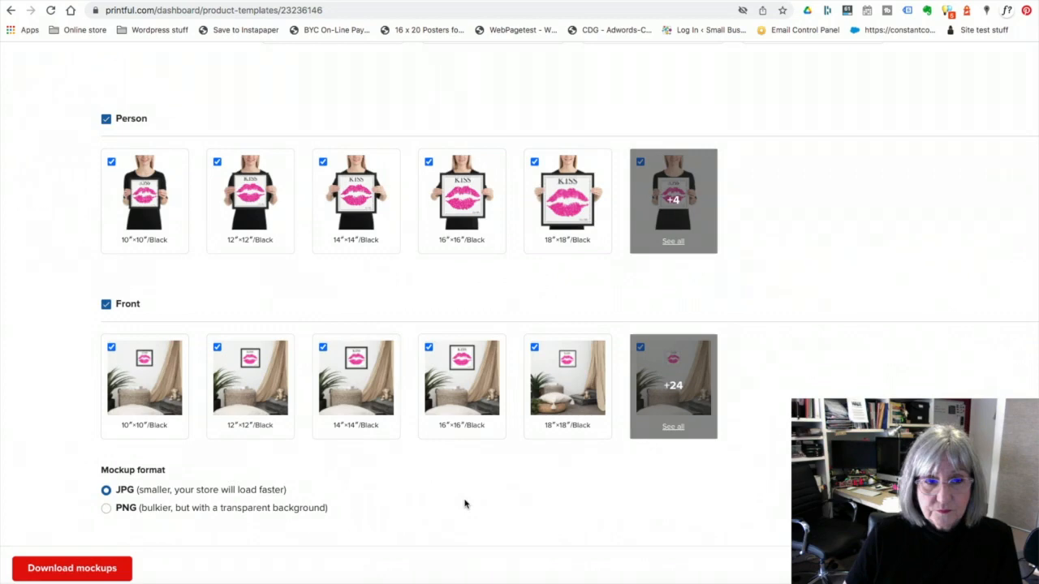
# Download the mockups as archive.zip into a new folder named "Kiss framed art" inside the __PRINTFUL folder.
pyautogui.click(81, 568)
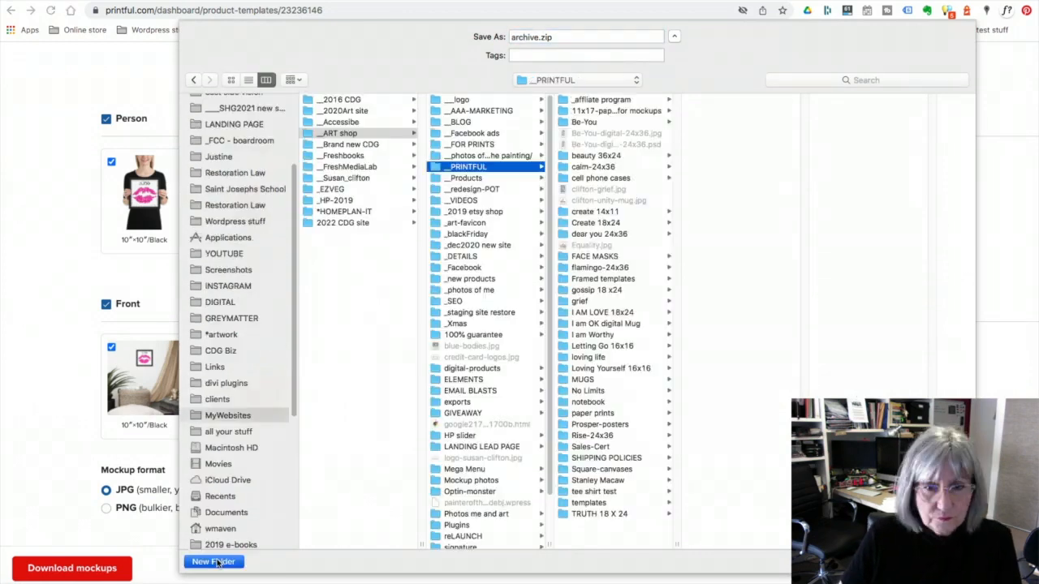
pyautogui.click(213, 561)
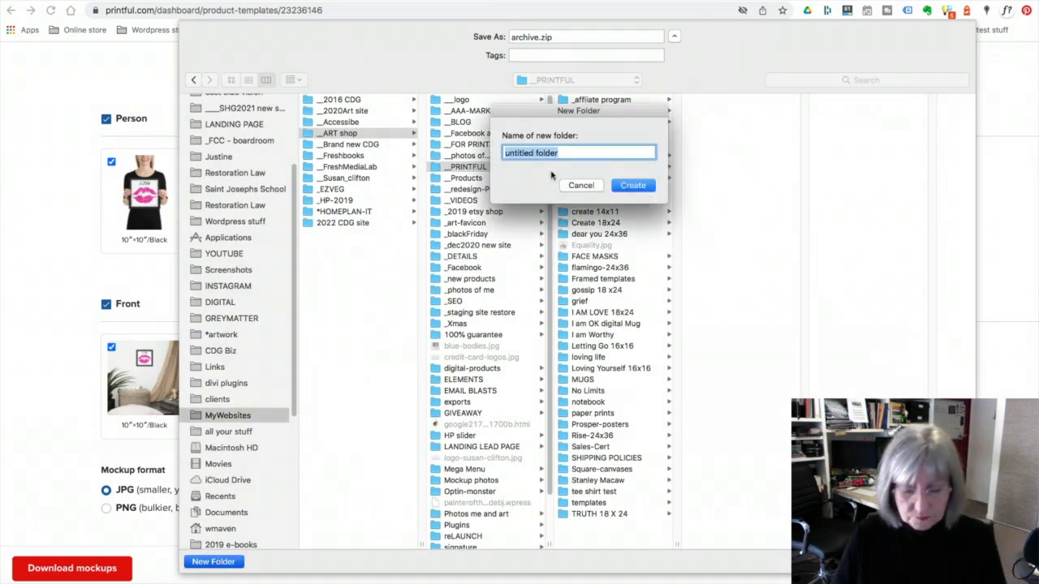
pyautogui.write('Kiss framed ar')
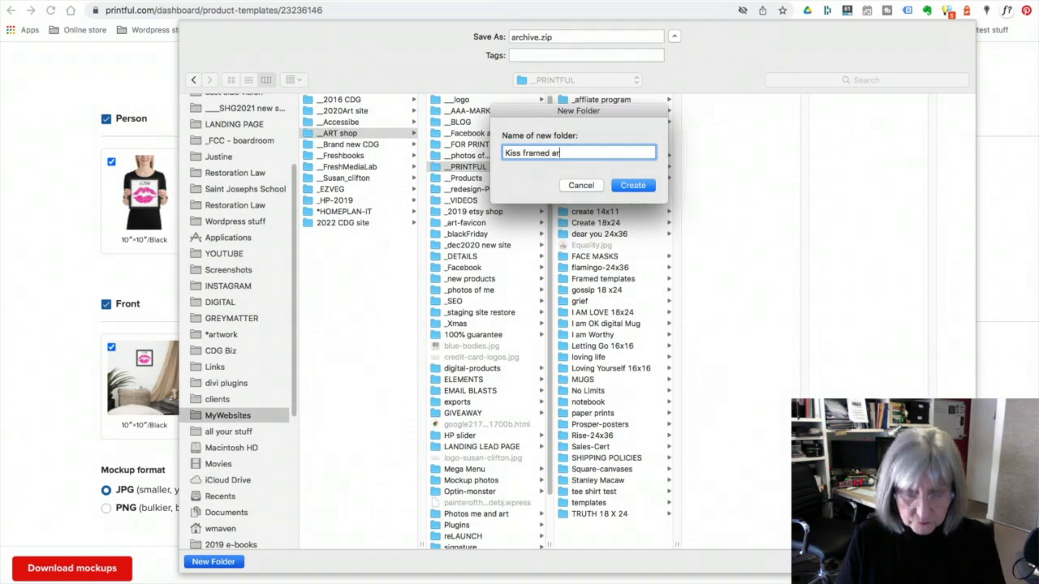
pyautogui.write('t')
pyautogui.press('Return')
pyautogui.press('Return')
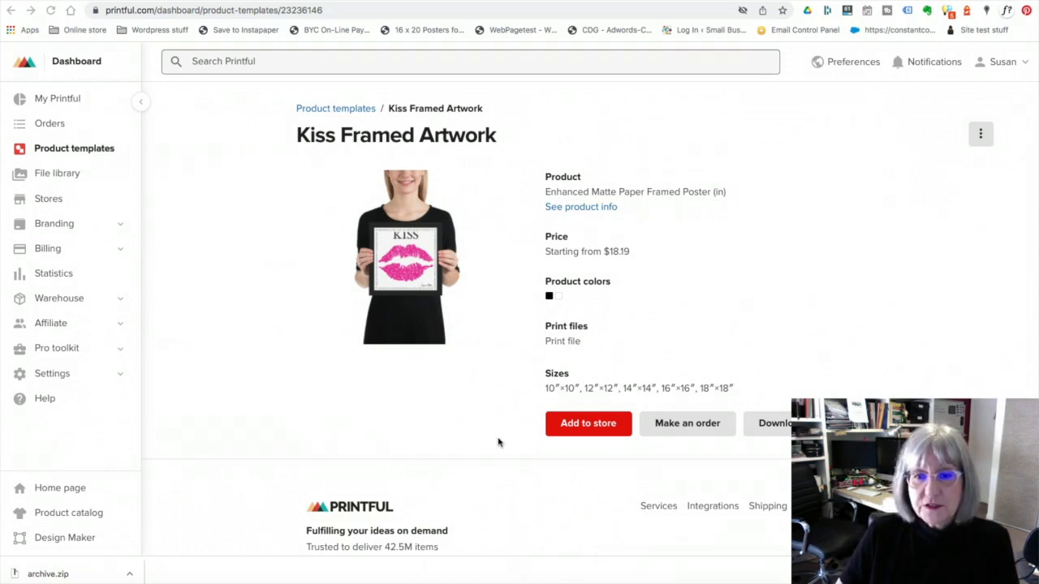
# Add the template to the store with its chosen colors and sizes, using the 18″×18″ white-framed Person mockup as the main image.
pyautogui.click(576, 431)
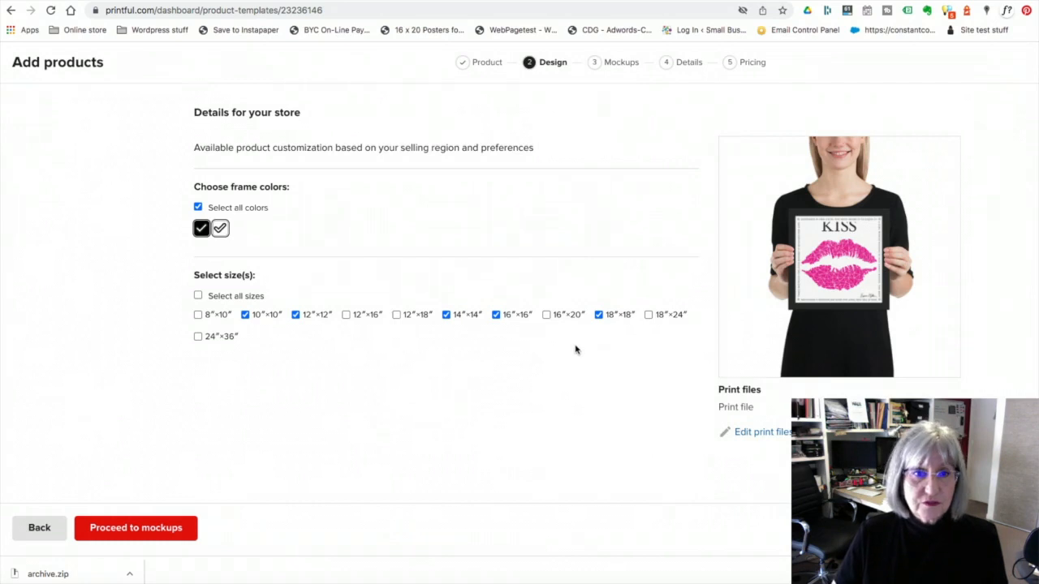
pyautogui.click(177, 532)
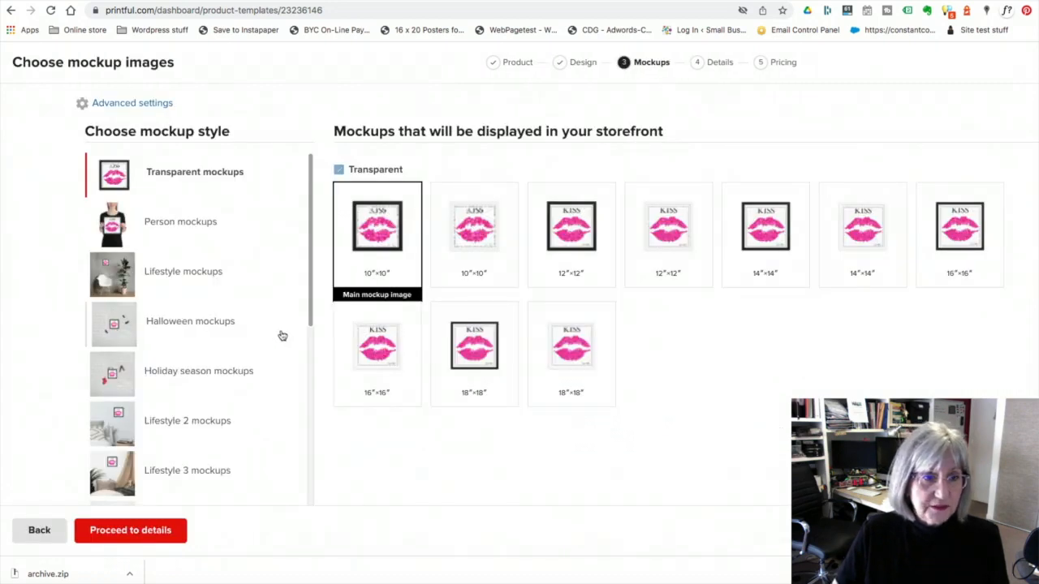
pyautogui.scroll(-5, 279, 338)
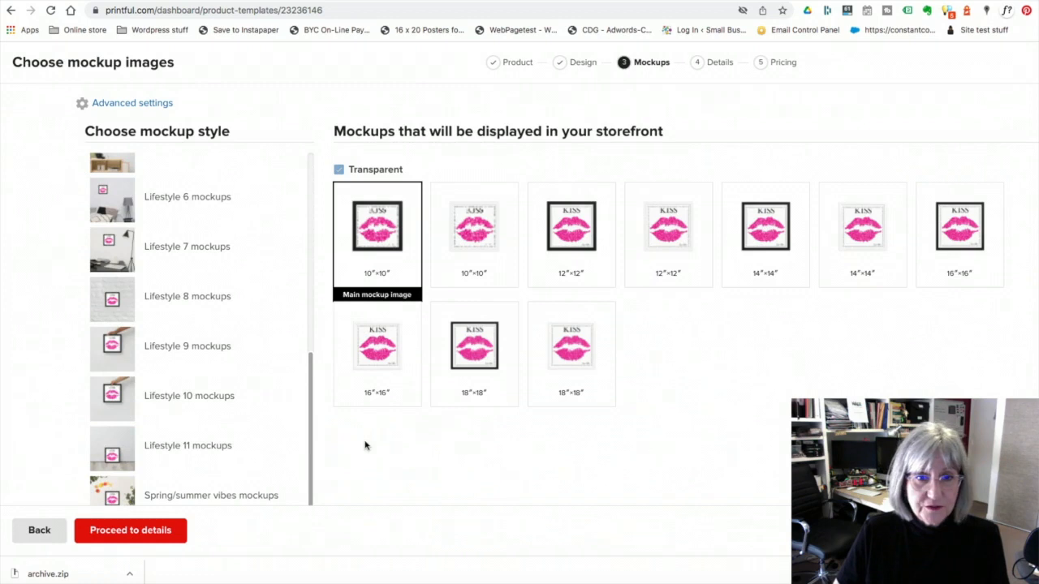
pyautogui.click(572, 362)
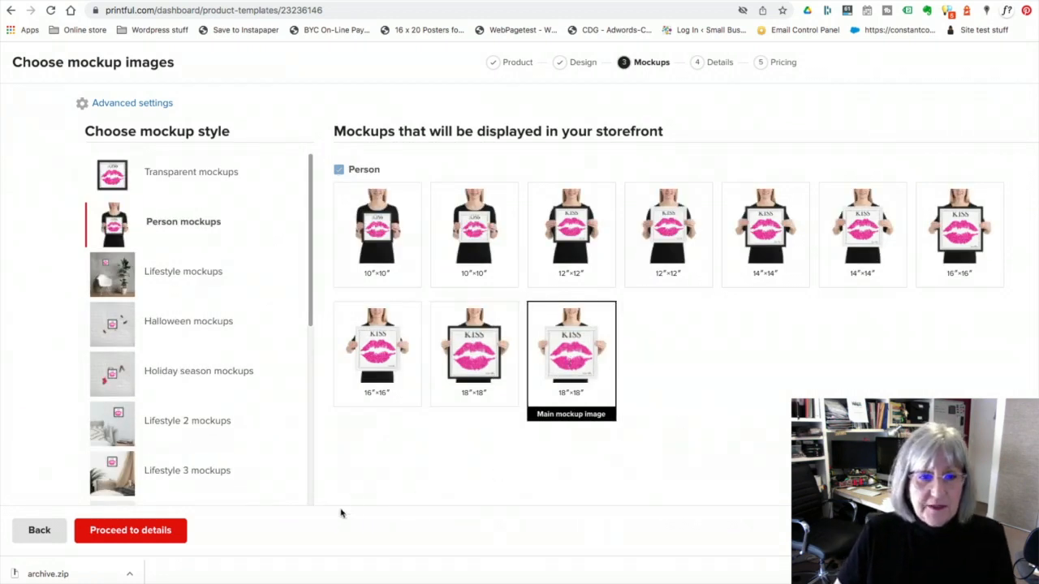
pyautogui.click(120, 538)
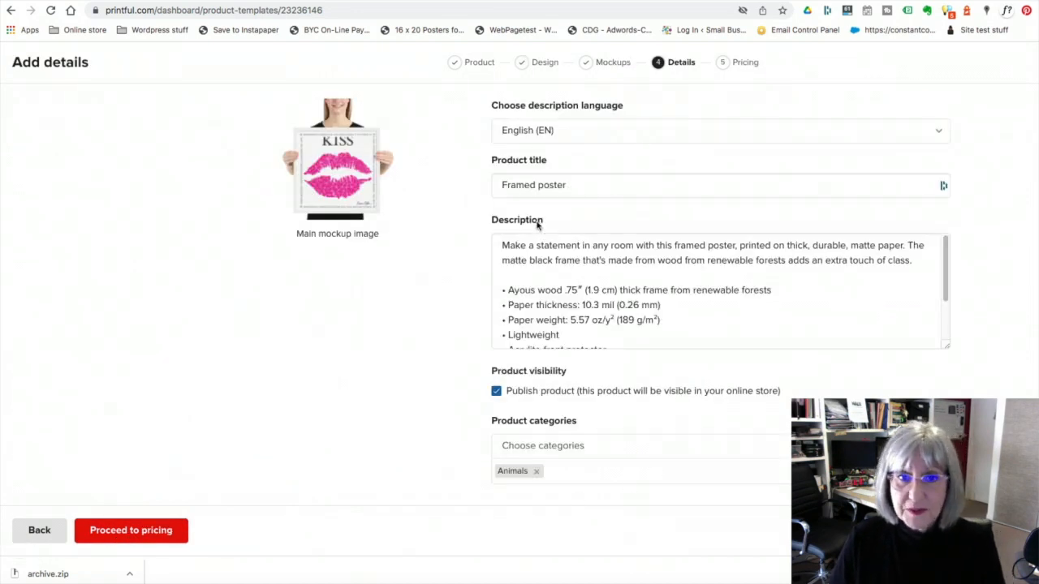
# Change the store product's title to "Kiss Framed Artwork".
pyautogui.click(503, 185)
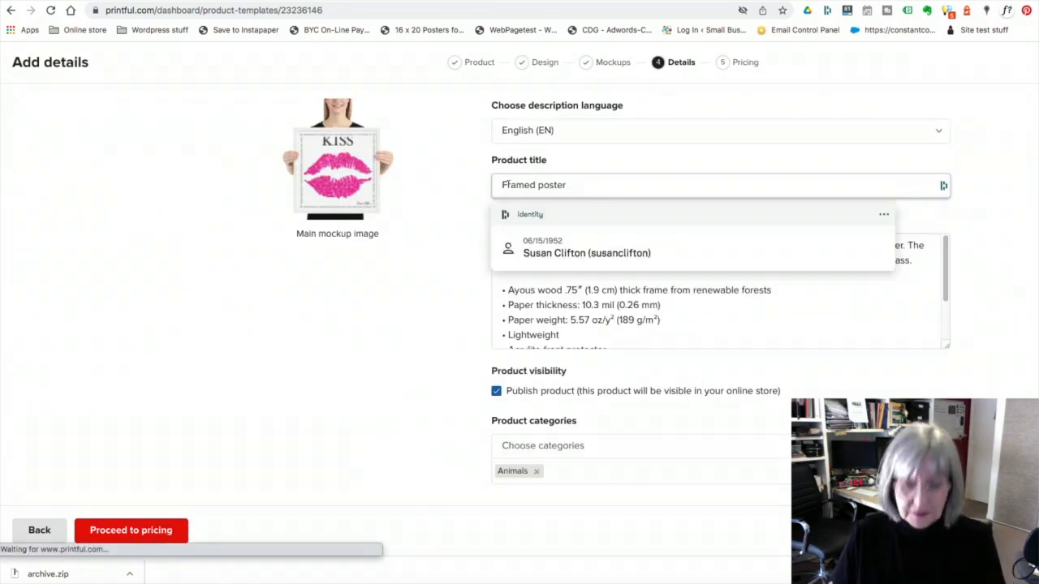
pyautogui.write('Kiss')
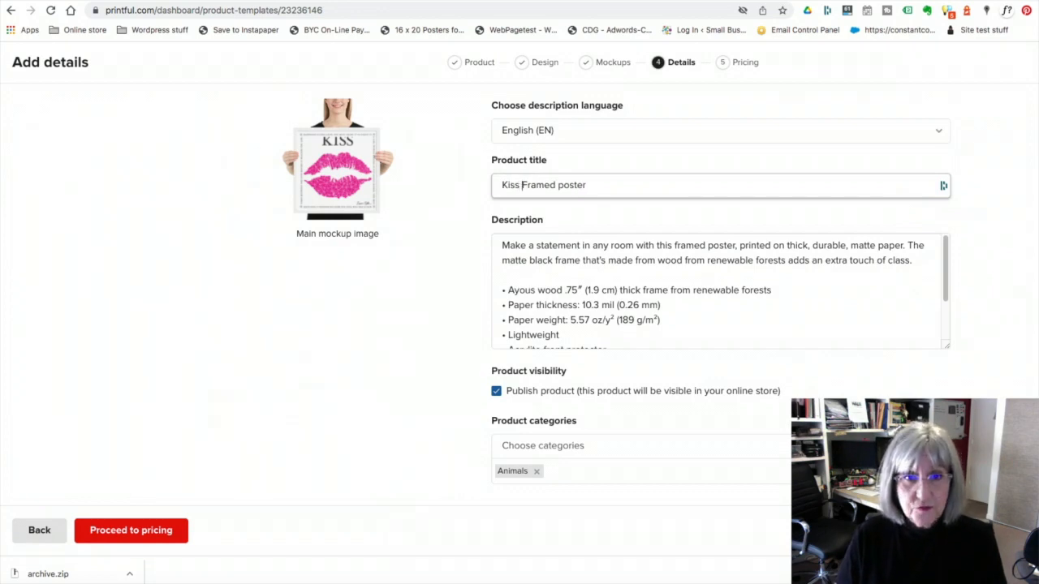
pyautogui.doubleClick(568, 185)
pyautogui.write('Artwork')
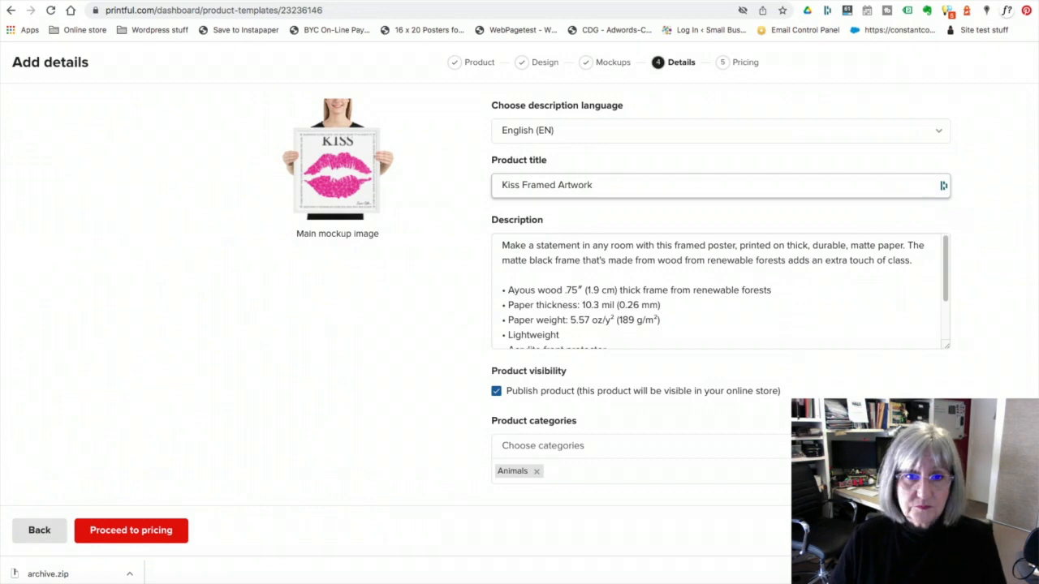
# Replace the Animals product category with Poster and proceed to pricing.
pyautogui.scroll(-2, 710, 278)
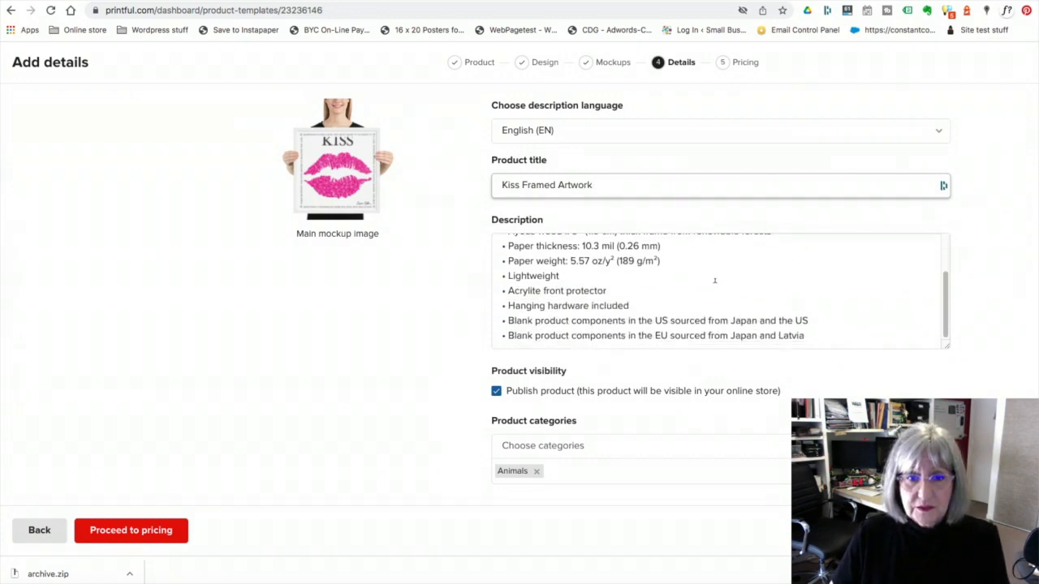
pyautogui.click(537, 473)
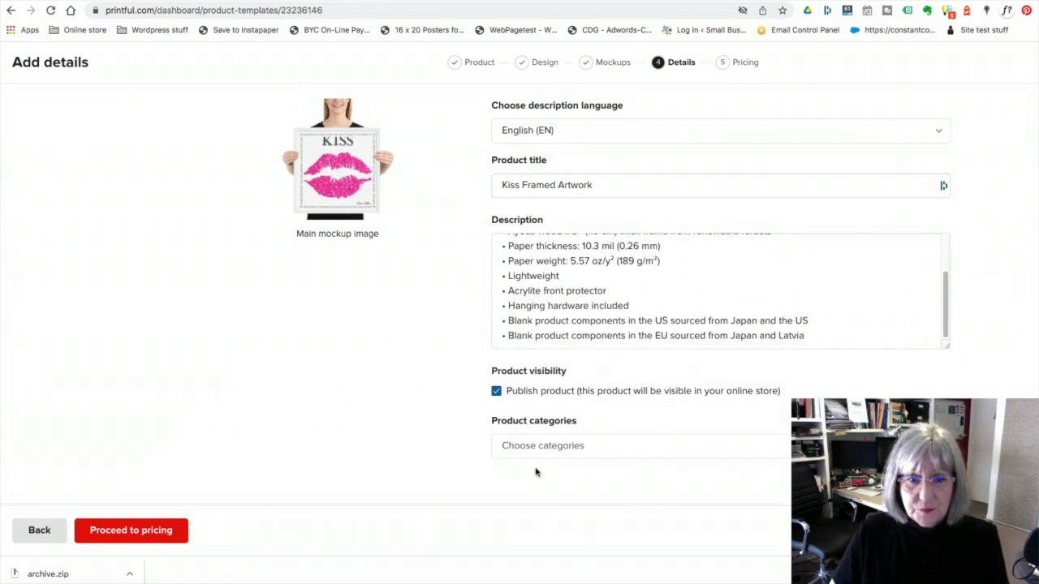
pyautogui.click(564, 454)
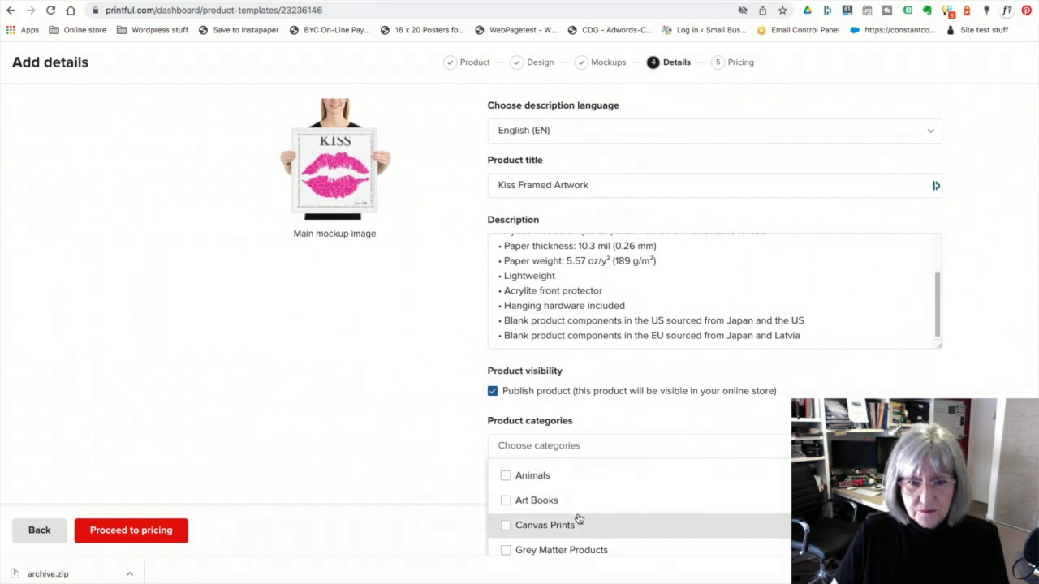
pyautogui.scroll(-2, 579, 516)
pyautogui.scroll(-1, 580, 516)
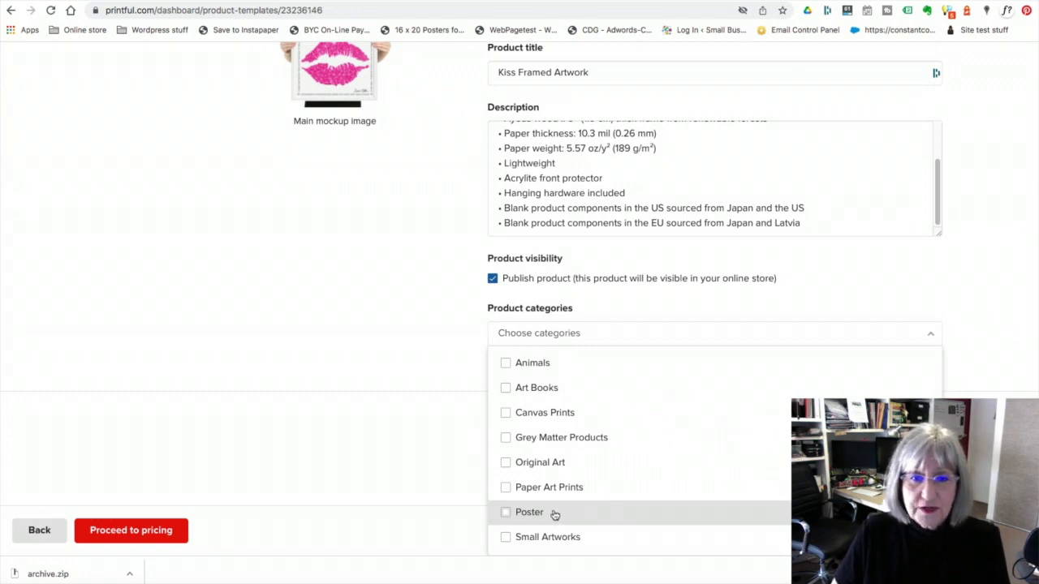
pyautogui.click(506, 514)
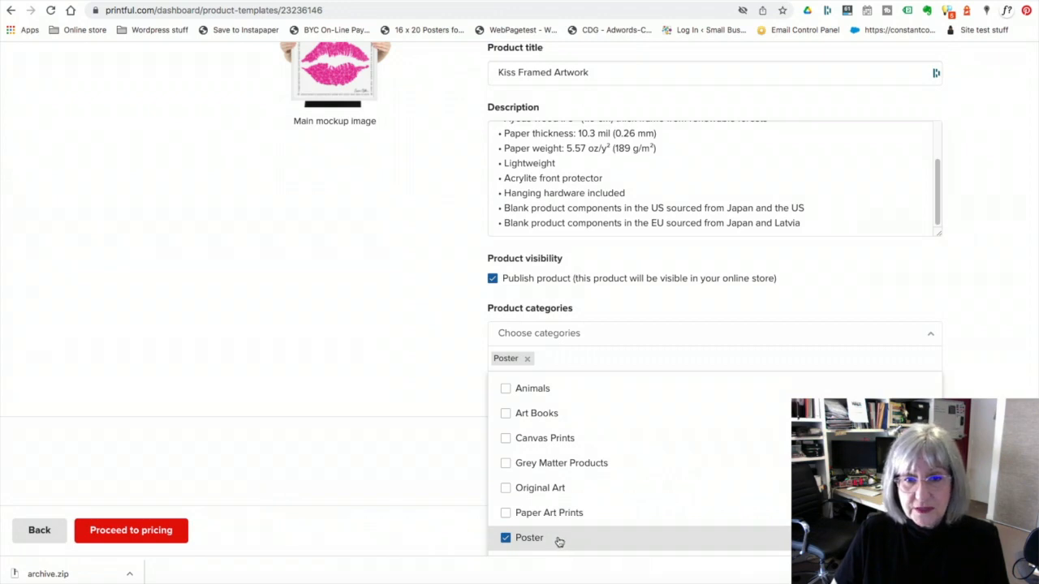
pyautogui.click(150, 533)
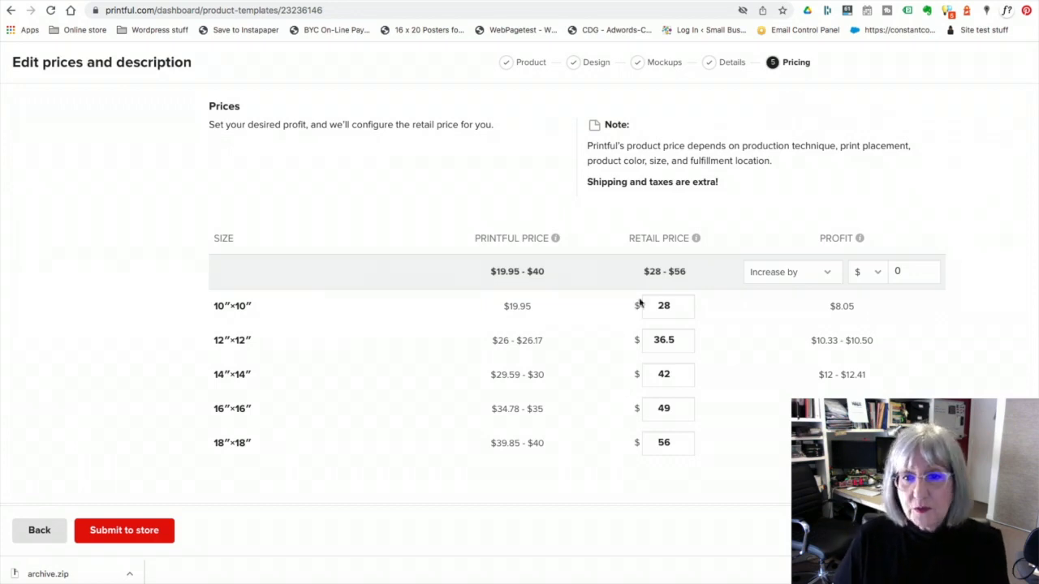
# Increase the retail prices of all poster sizes by 50 percent.
pyautogui.click(817, 269)
pyautogui.click(817, 269)
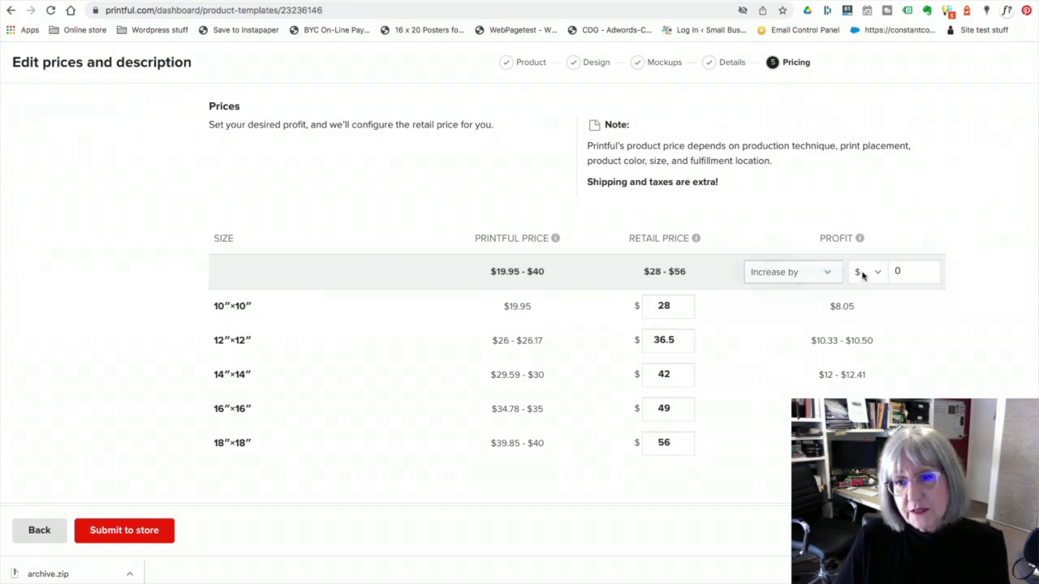
pyautogui.click(876, 275)
pyautogui.click(871, 283)
pyautogui.click(897, 270)
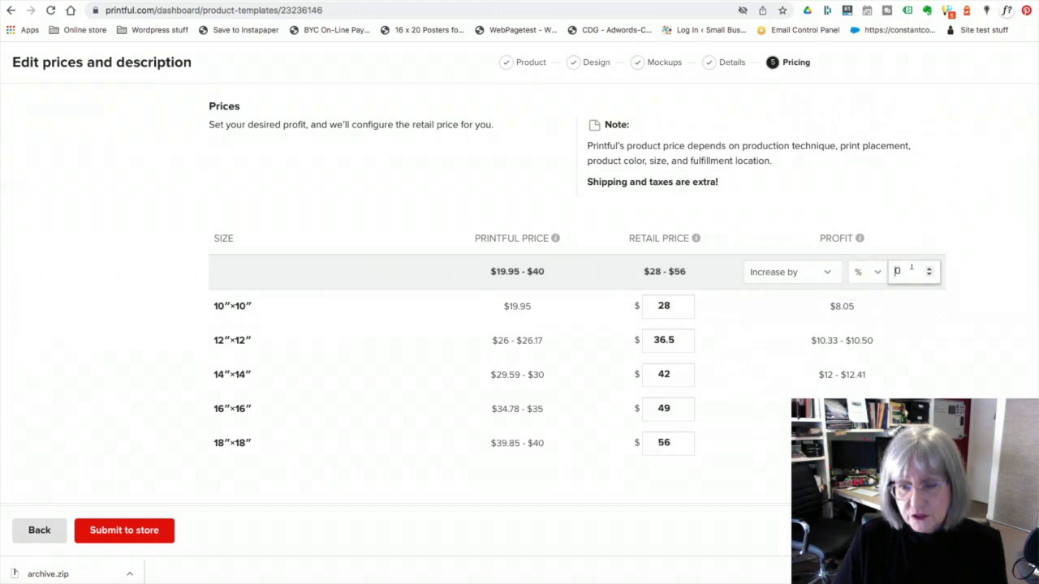
pyautogui.write('50')
pyautogui.press('Tab')
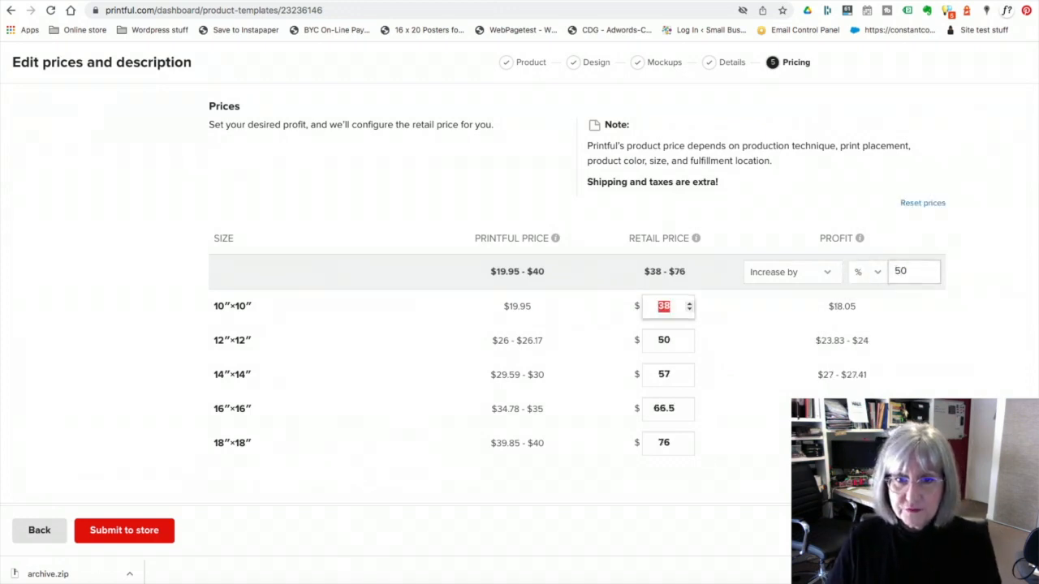
pyautogui.click(976, 339)
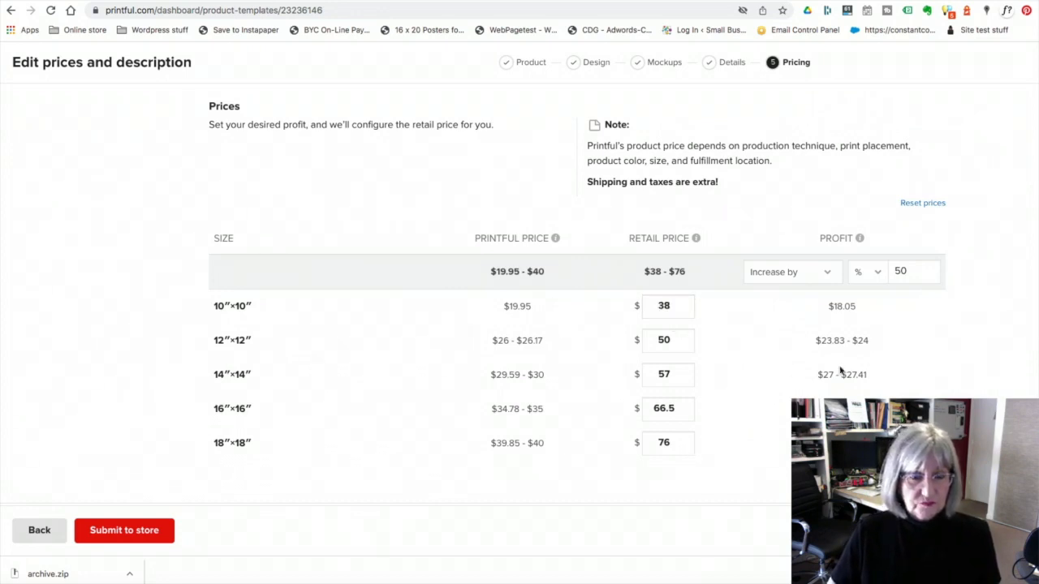
# Change the price increase for all sizes to 35 percent and submit the product to the store.
pyautogui.doubleClick(898, 271)
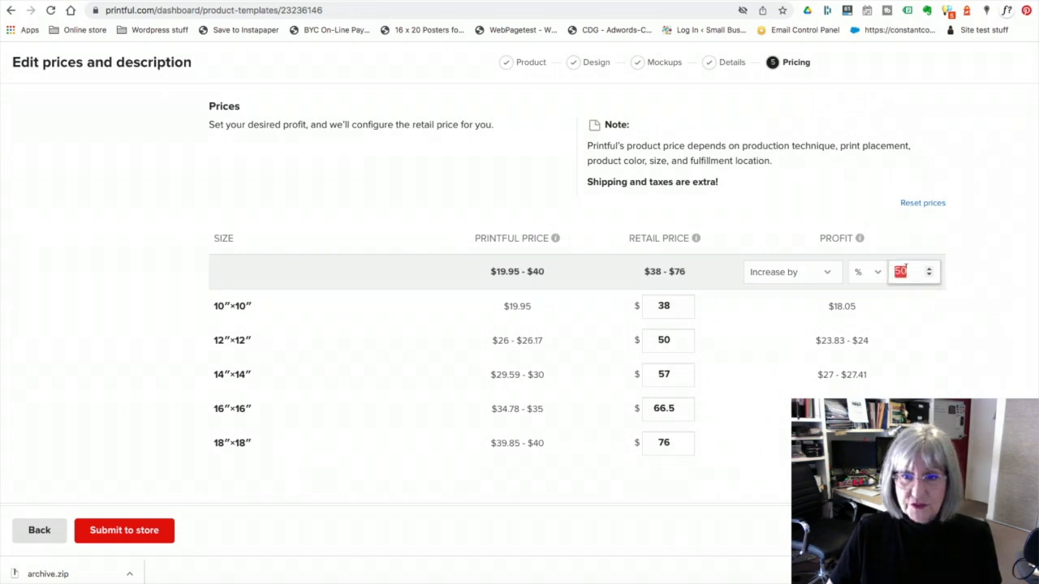
pyautogui.write('35')
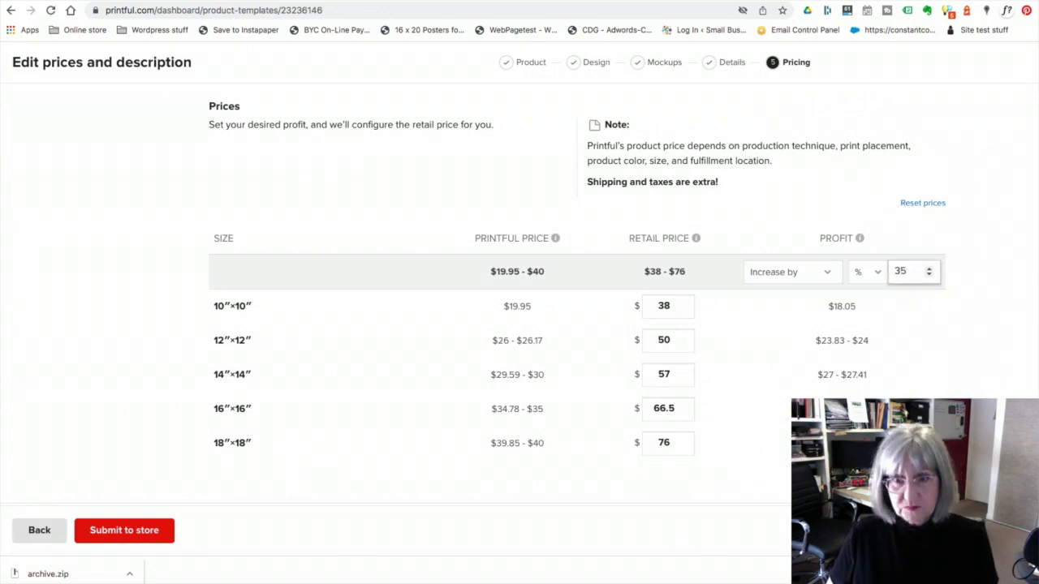
pyautogui.press('Tab')
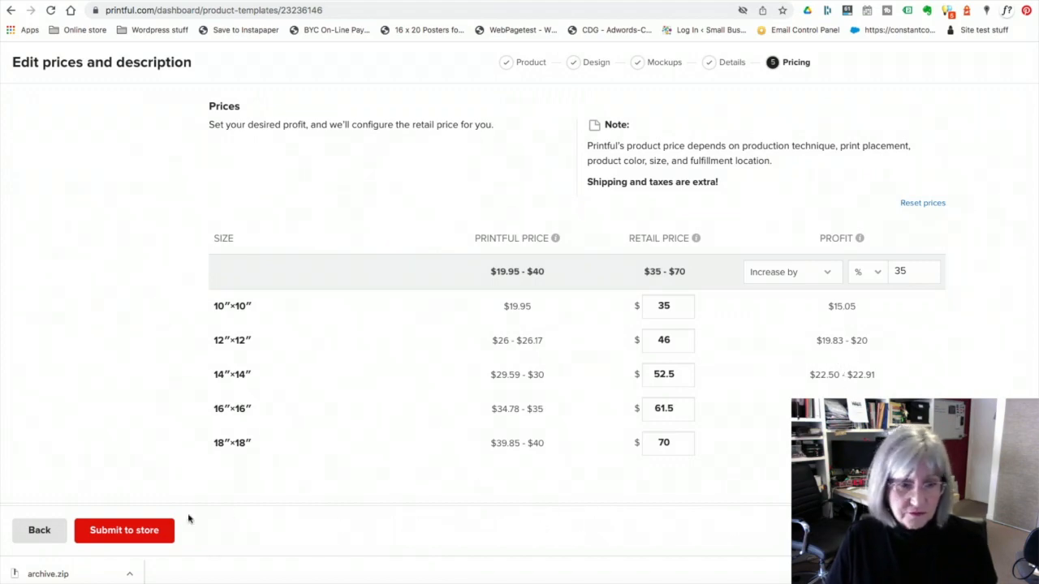
pyautogui.click(145, 536)
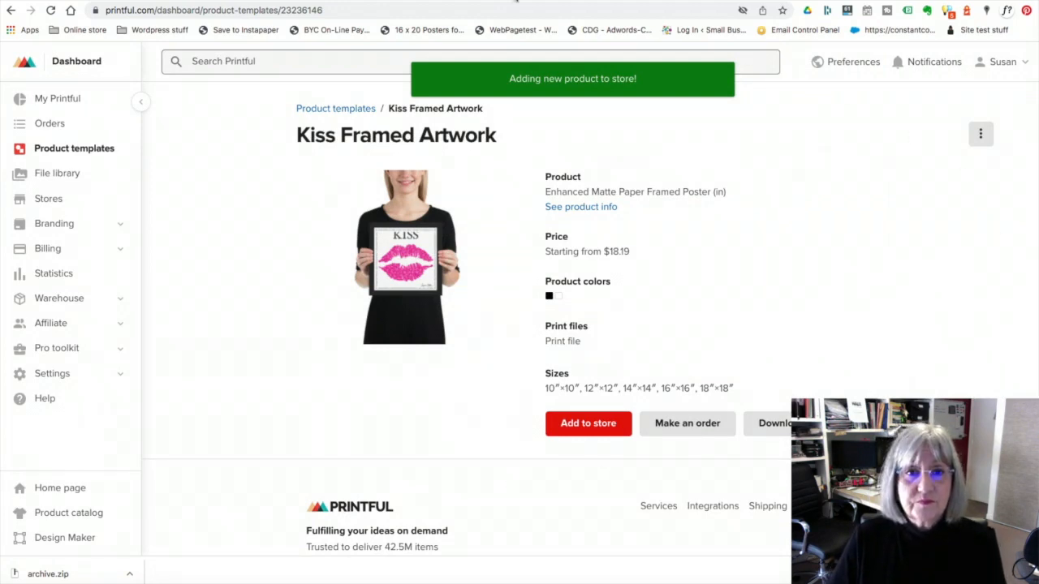
# Go to the store's WordPress admin in a new browser tab and open the Kiss Framed Artwork product for editing.
pyautogui.press('super+t')
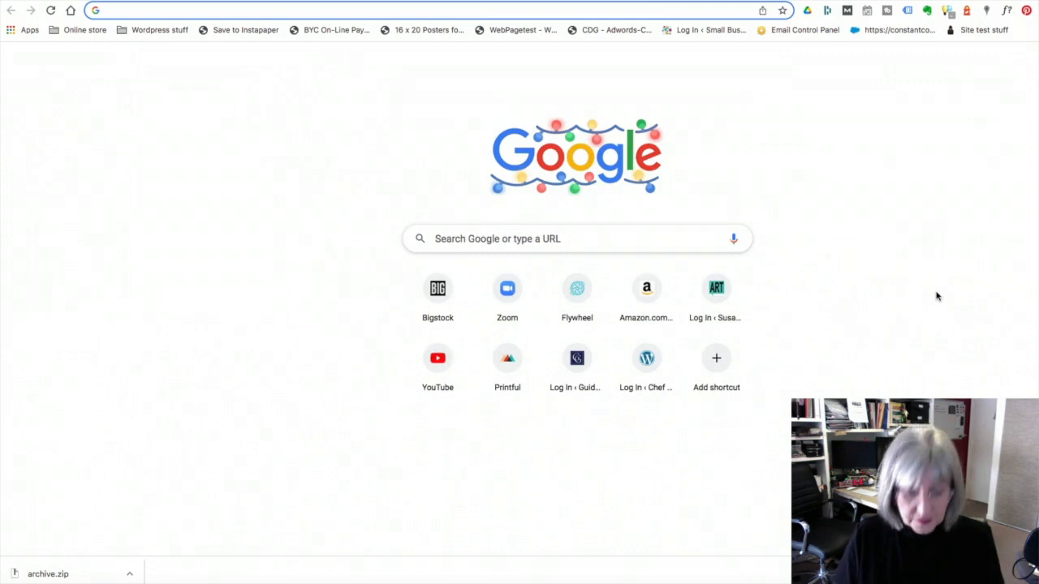
pyautogui.write('susan')
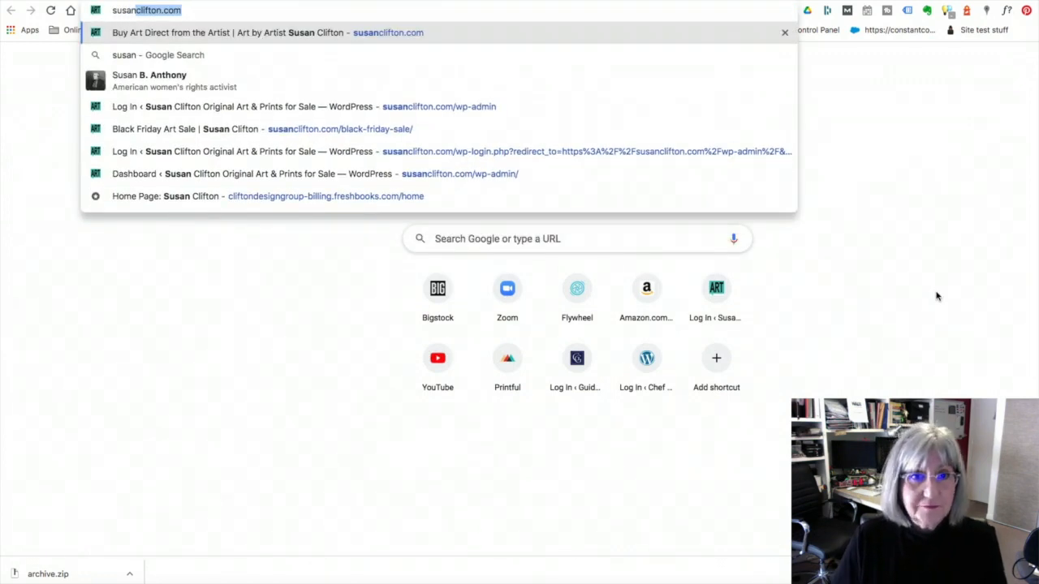
pyautogui.click(451, 108)
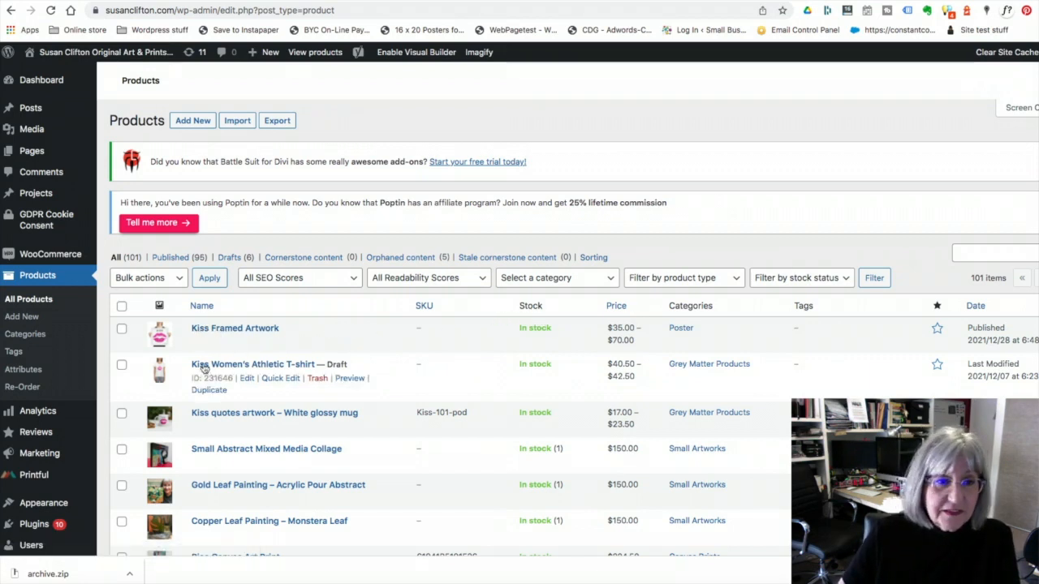
pyautogui.click(247, 343)
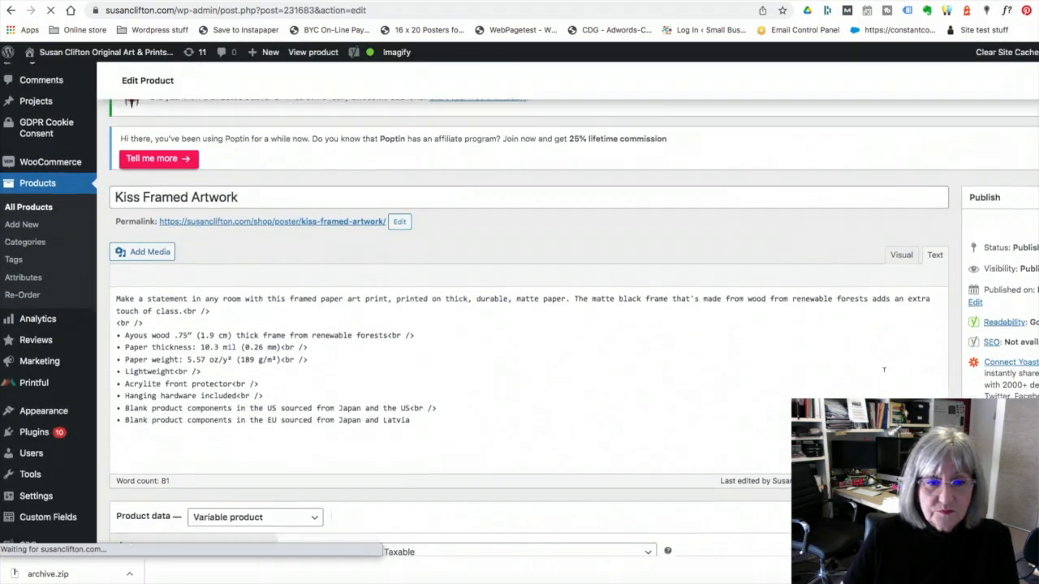
# Replace the product's Poster category with a new Framed Paper Prints category.
pyautogui.scroll(-5, 871, 370)
pyautogui.scroll(-1, 863, 360)
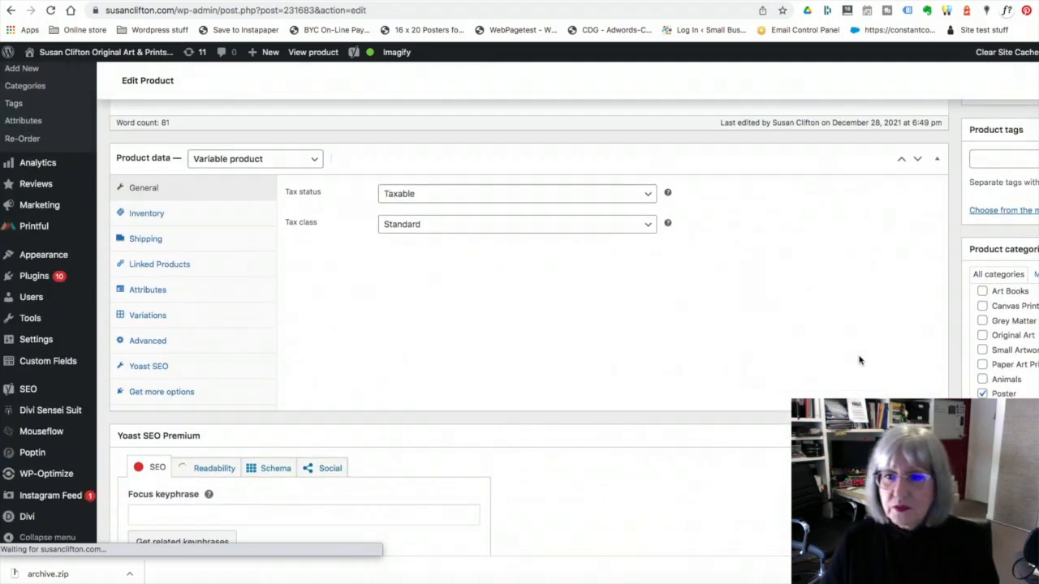
pyautogui.scroll(-1, 862, 358)
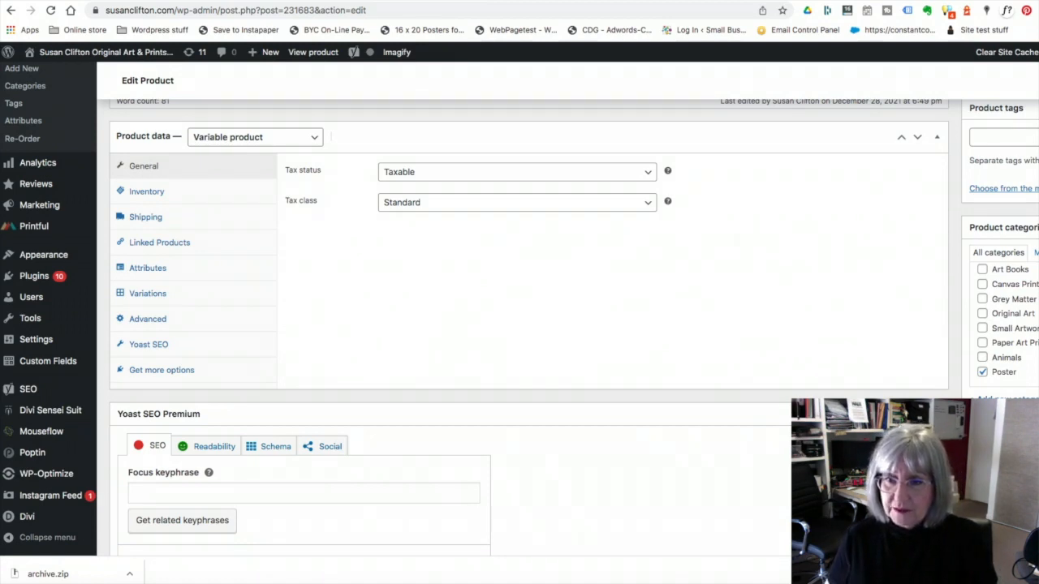
pyautogui.scroll(1, 1029, 345)
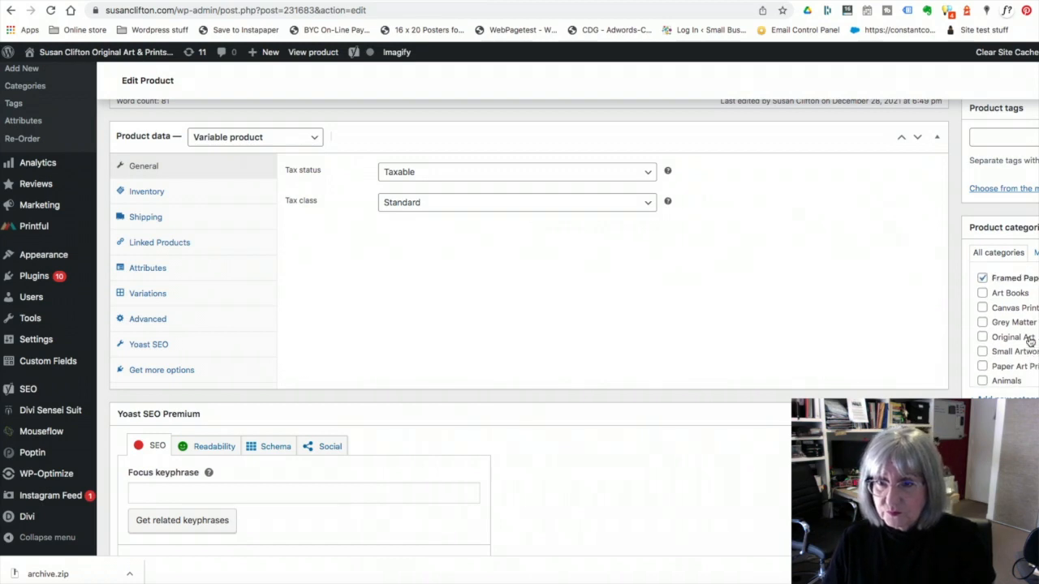
pyautogui.scroll(-1, 1028, 351)
pyautogui.click(982, 371)
# Examine the product's SEO settings, description, image gallery, size chart, short description and schema fields.
pyautogui.scroll(-5, 982, 372)
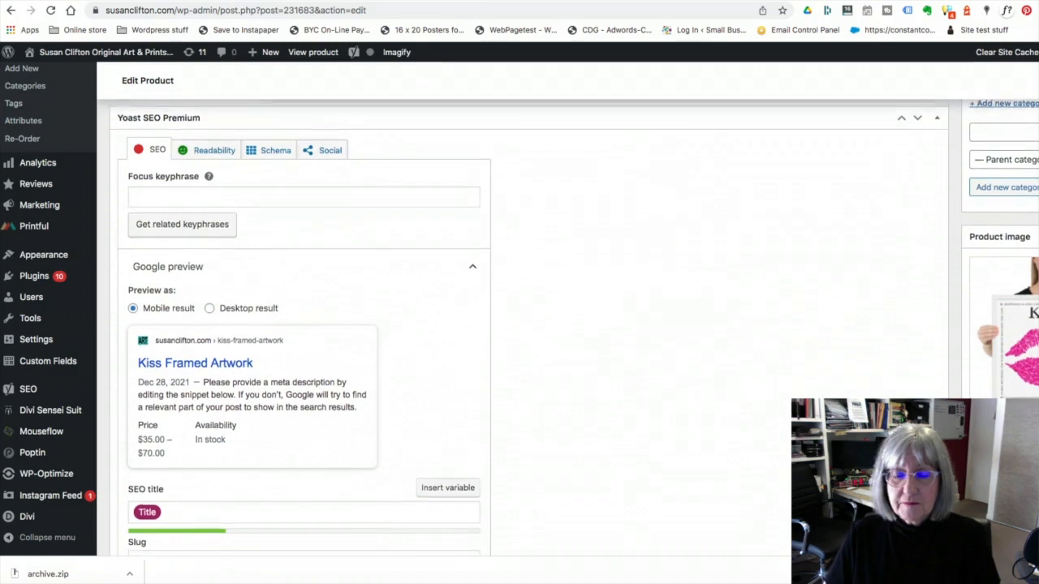
pyautogui.scroll(-2, 955, 385)
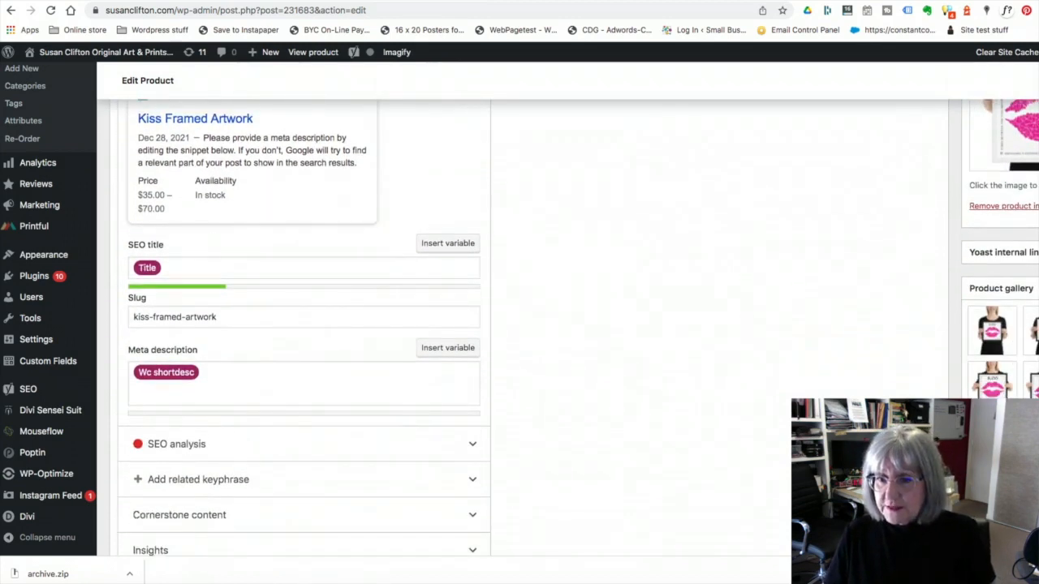
pyautogui.scroll(5, 663, 354)
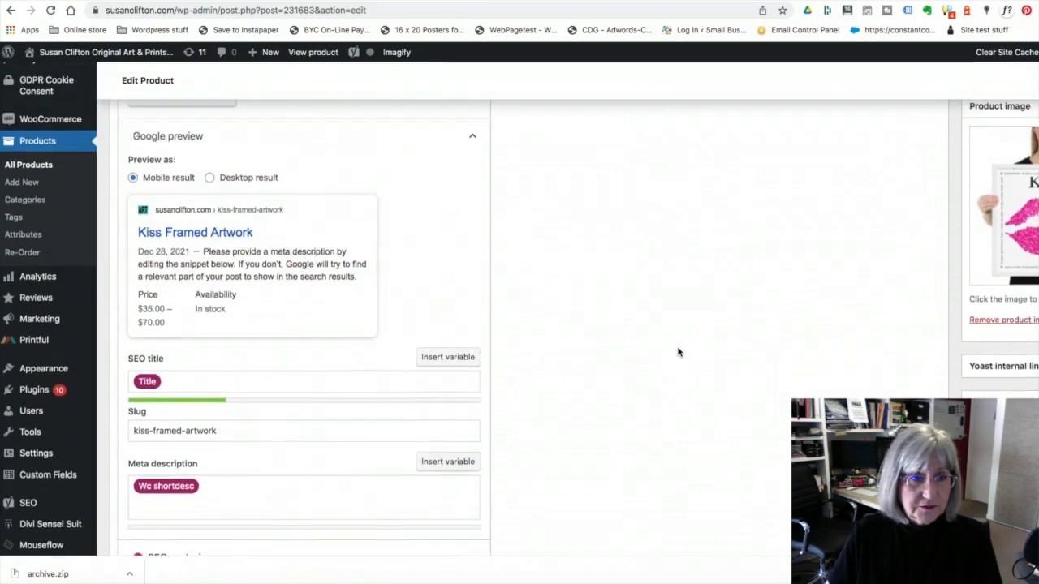
pyautogui.scroll(5, 679, 348)
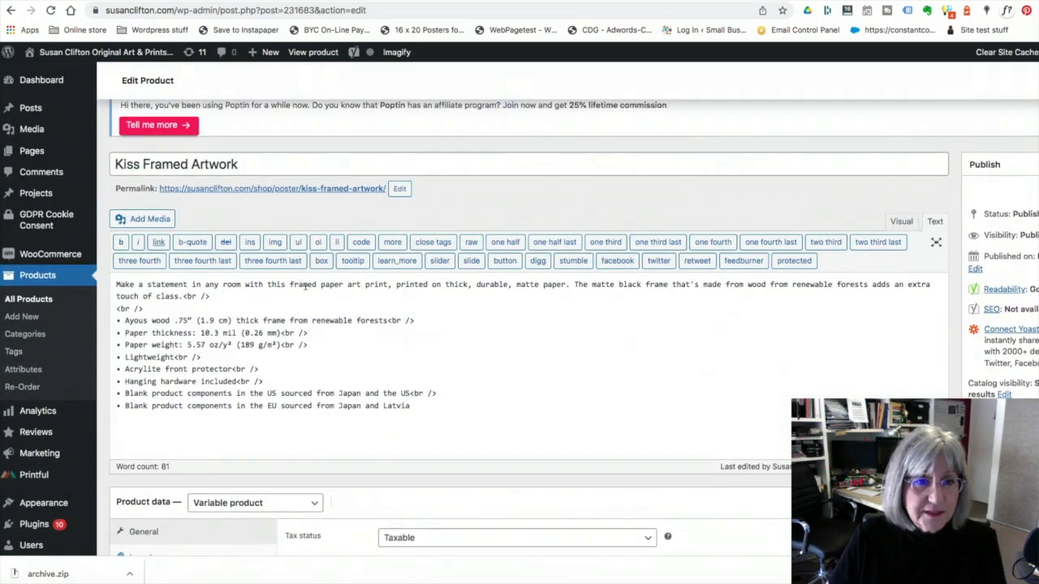
pyautogui.moveTo(289, 283); pyautogui.dragTo(386, 280)
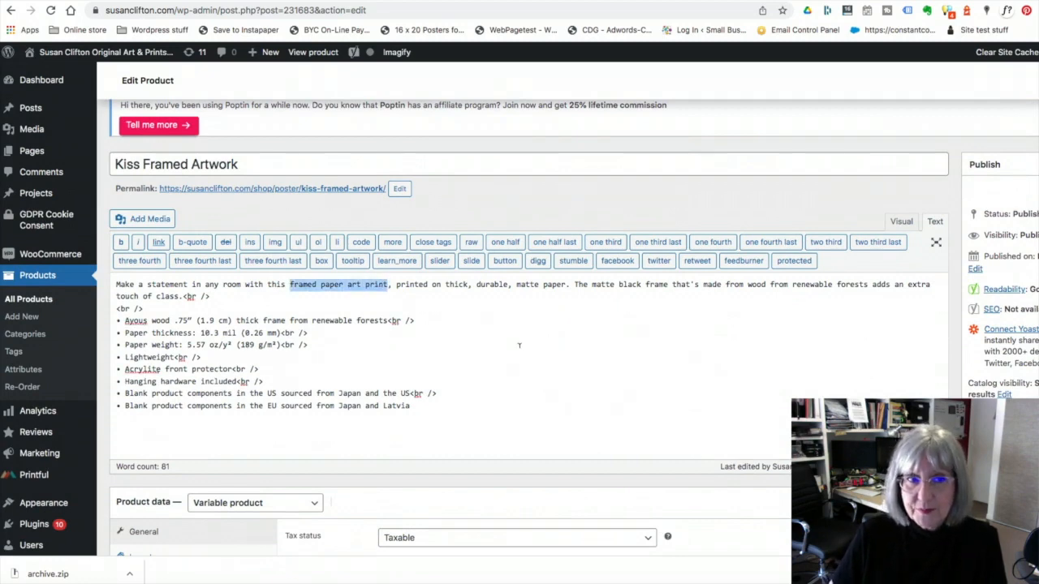
pyautogui.scroll(-12, 542, 354)
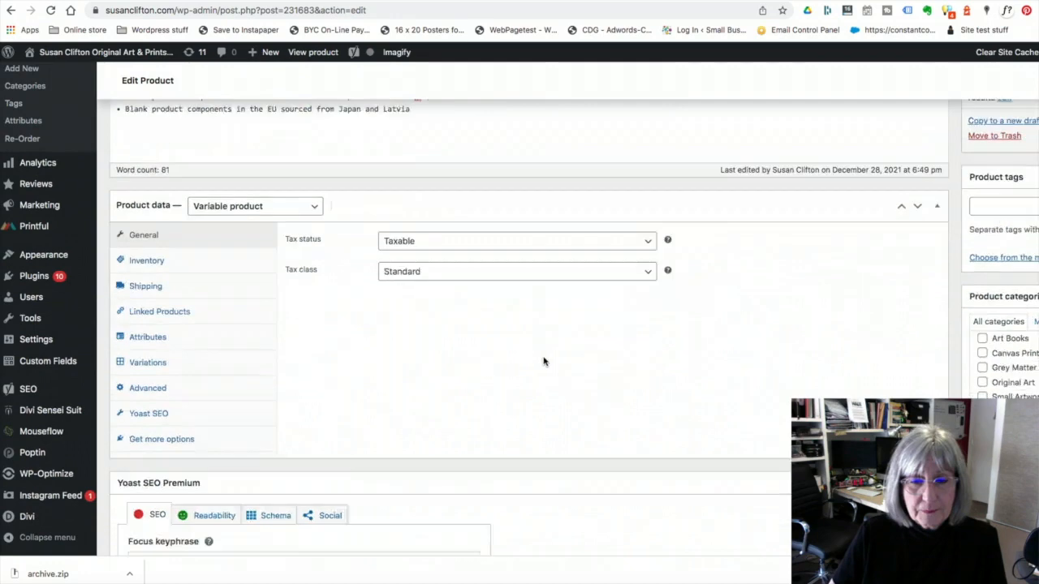
pyautogui.scroll(-1, 545, 359)
pyautogui.scroll(2, 882, 297)
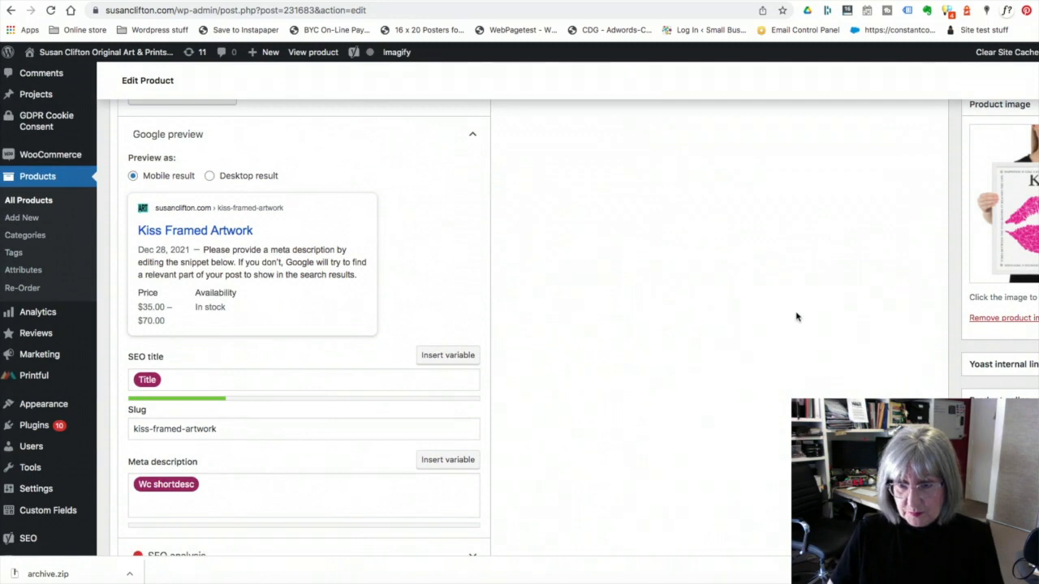
pyautogui.scroll(-2, 796, 316)
pyautogui.scroll(-1, 792, 316)
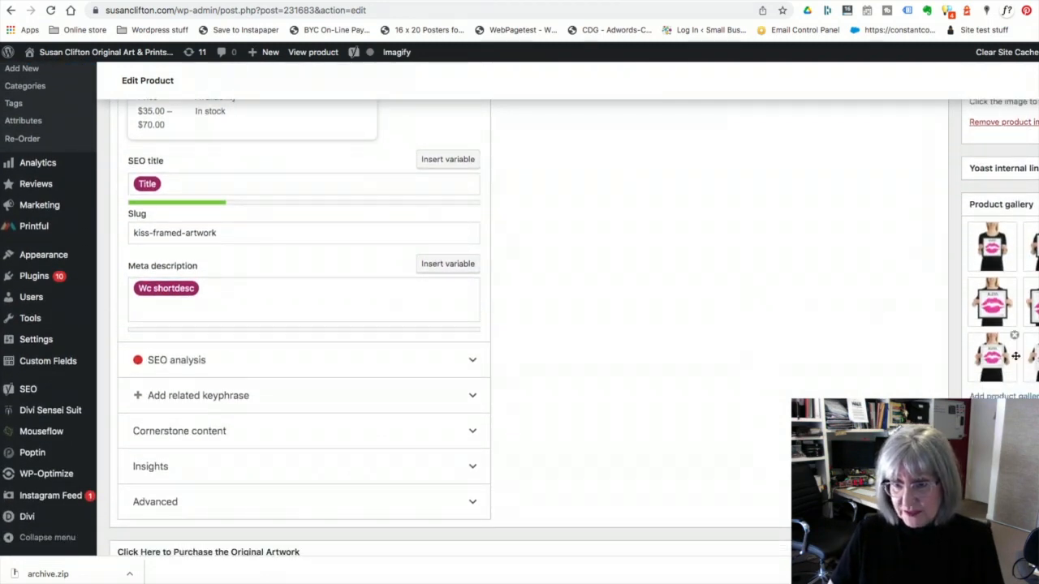
pyautogui.scroll(-5, 624, 318)
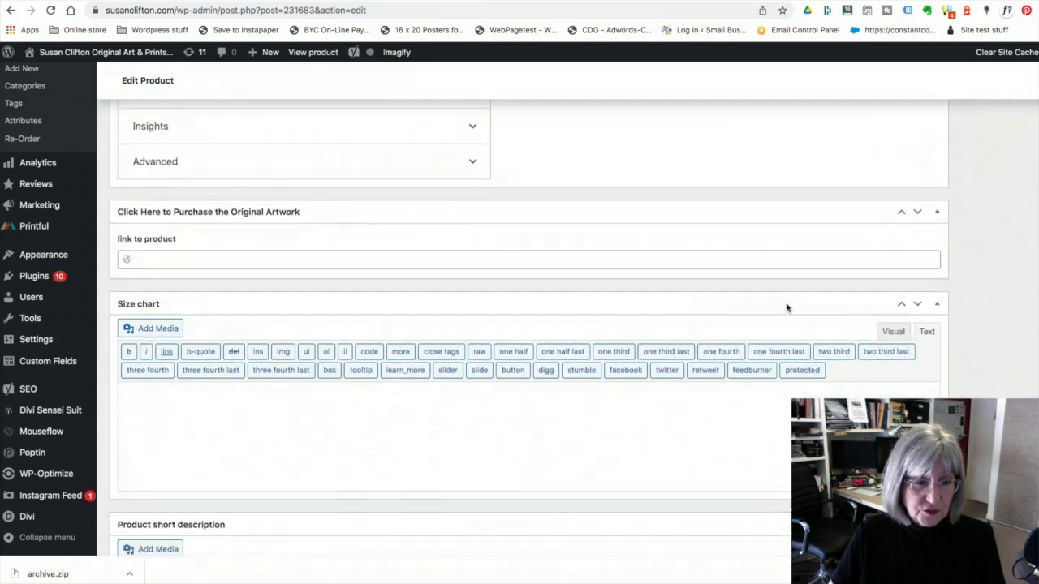
pyautogui.scroll(-3, 946, 341)
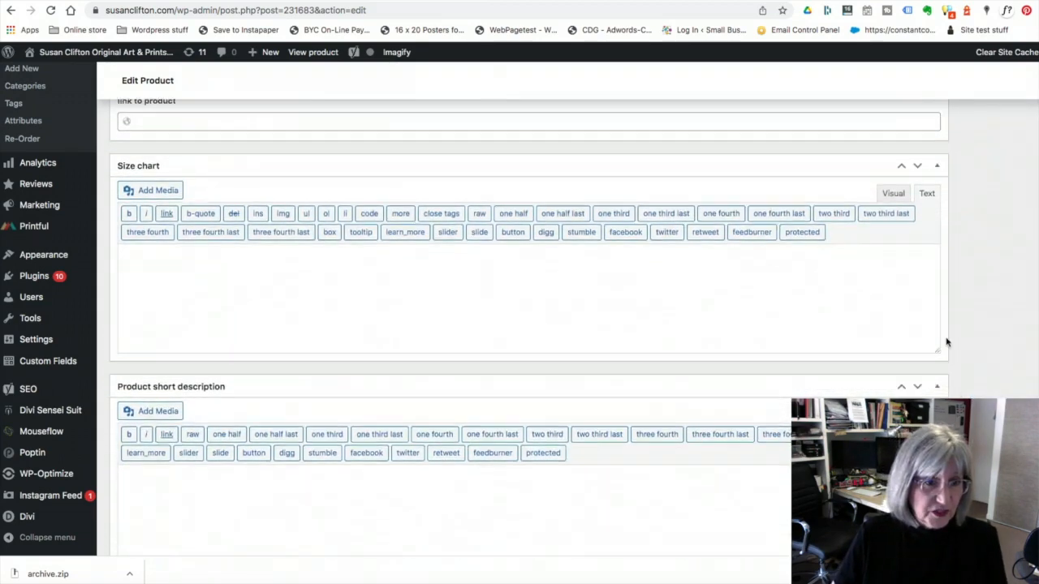
pyautogui.scroll(-3, 946, 340)
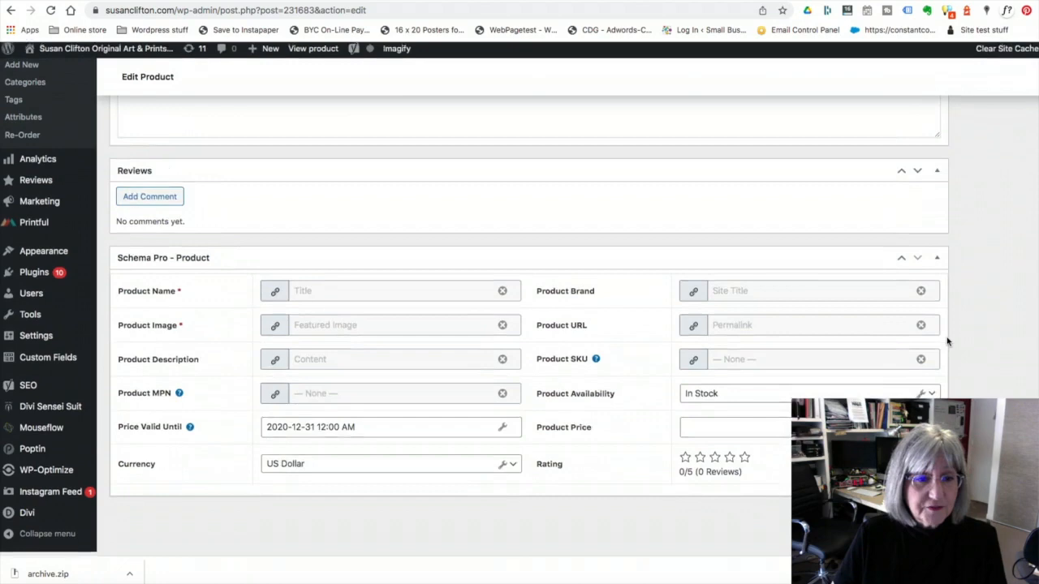
pyautogui.scroll(4, 946, 341)
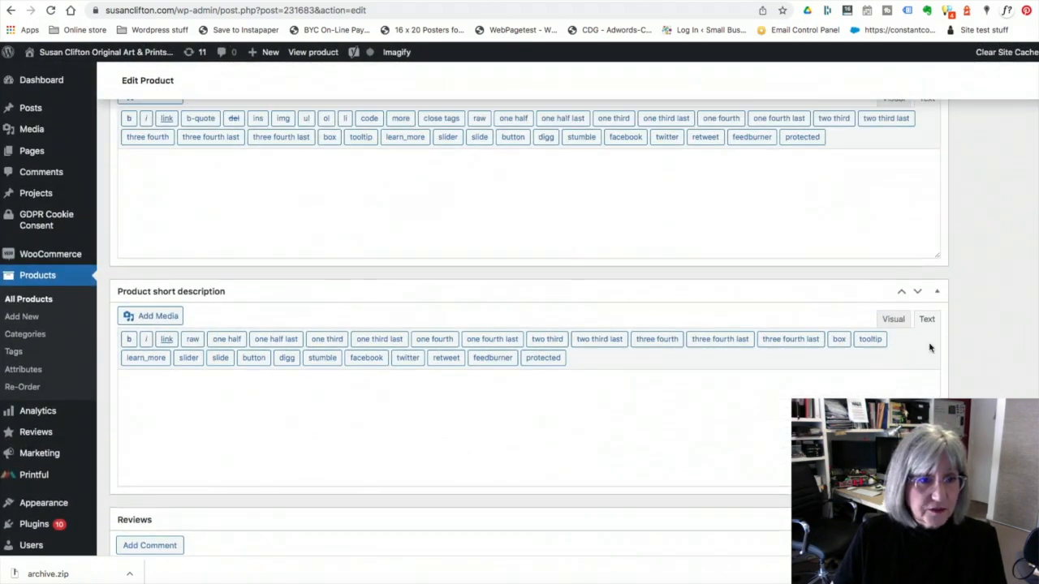
pyautogui.scroll(10, 254, 375)
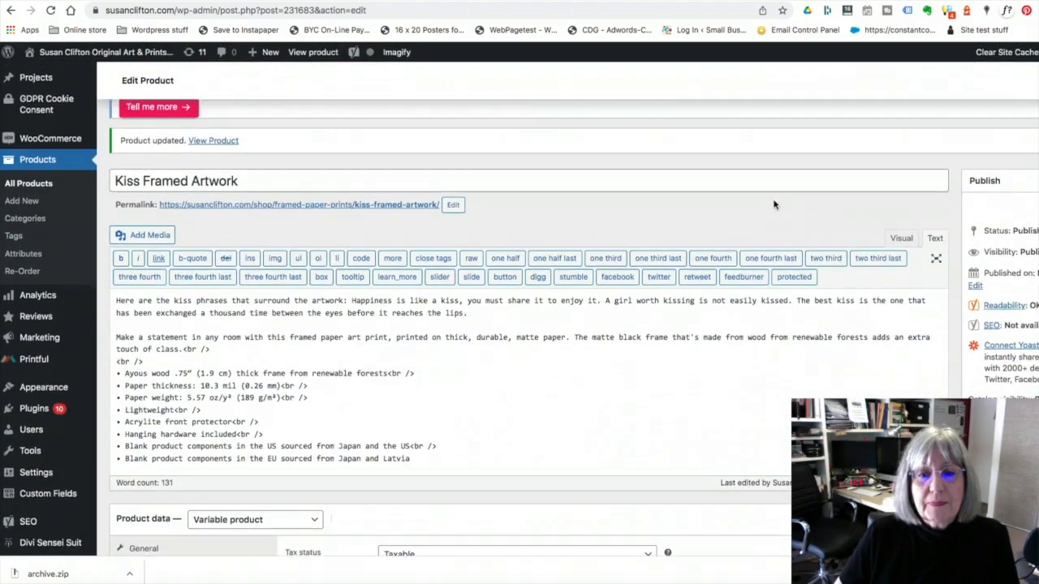
# Insert "or white" after "matte black" in the product description's sentence about the frame.
pyautogui.scroll(-1, 776, 204)
pyautogui.moveTo(113, 242); pyautogui.dragTo(501, 253)
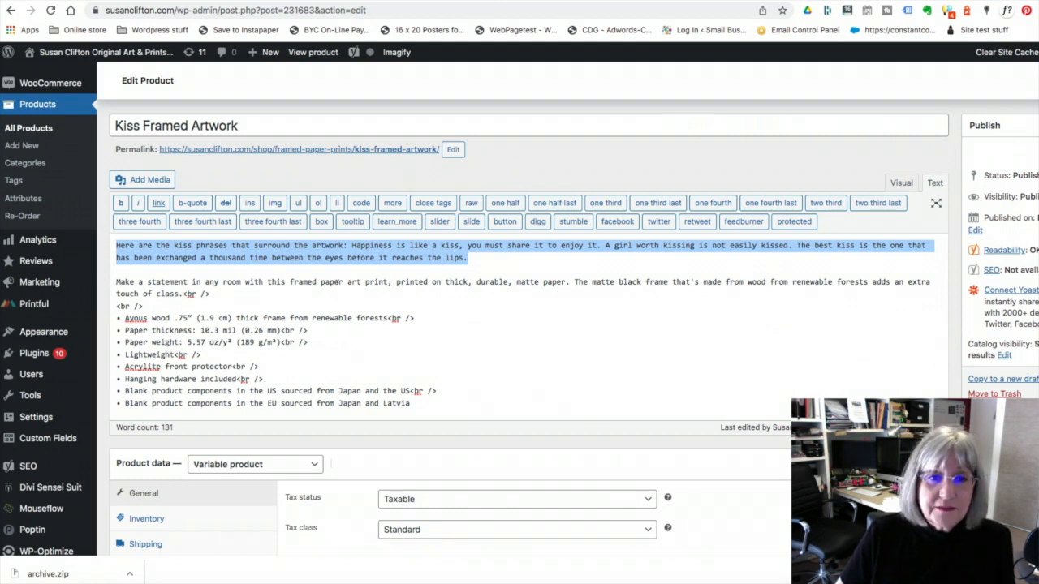
pyautogui.click(339, 282)
pyautogui.moveTo(288, 282); pyautogui.dragTo(375, 282)
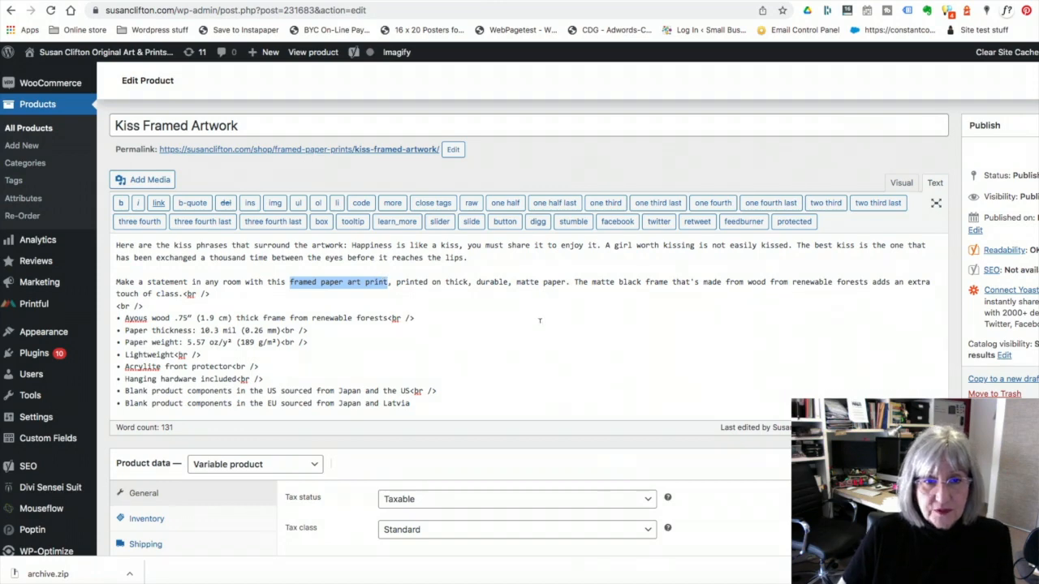
pyautogui.scroll(-3, 539, 320)
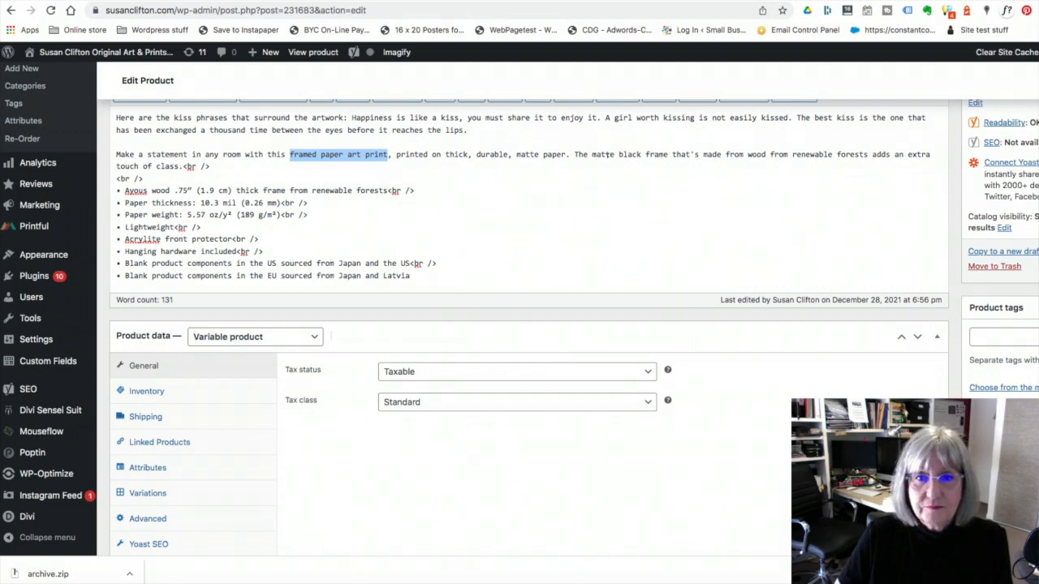
pyautogui.click(642, 154)
pyautogui.write('or white')
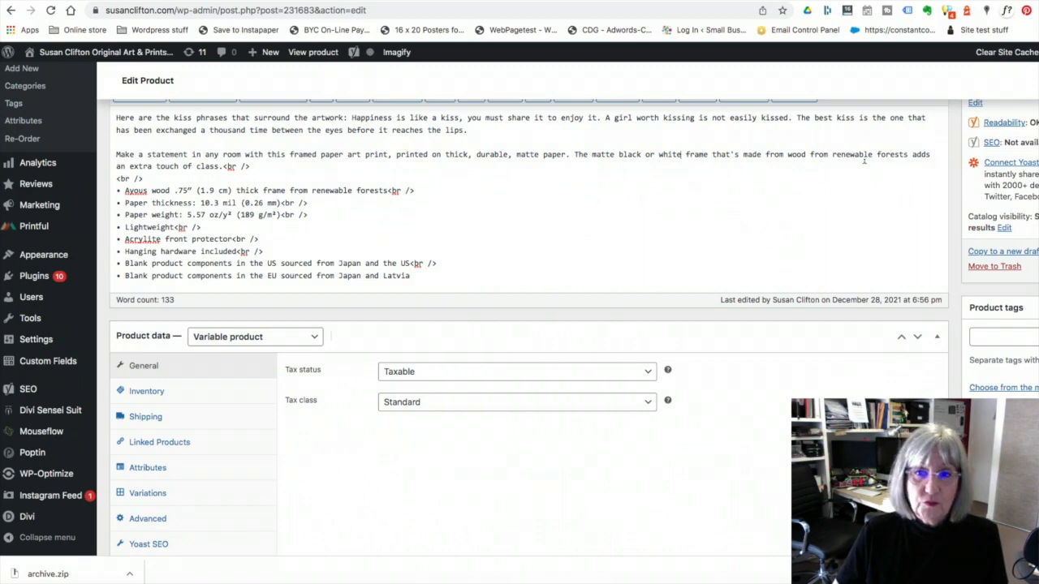
# Review the product's data and SEO sections, and highlight the text of its short description.
pyautogui.scroll(-10, 844, 316)
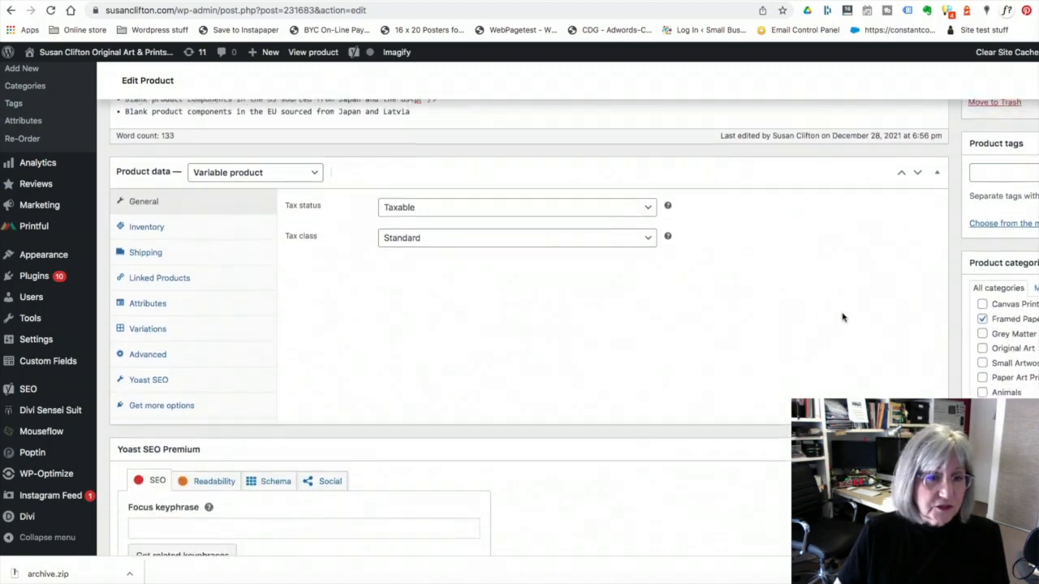
pyautogui.scroll(-1, 845, 316)
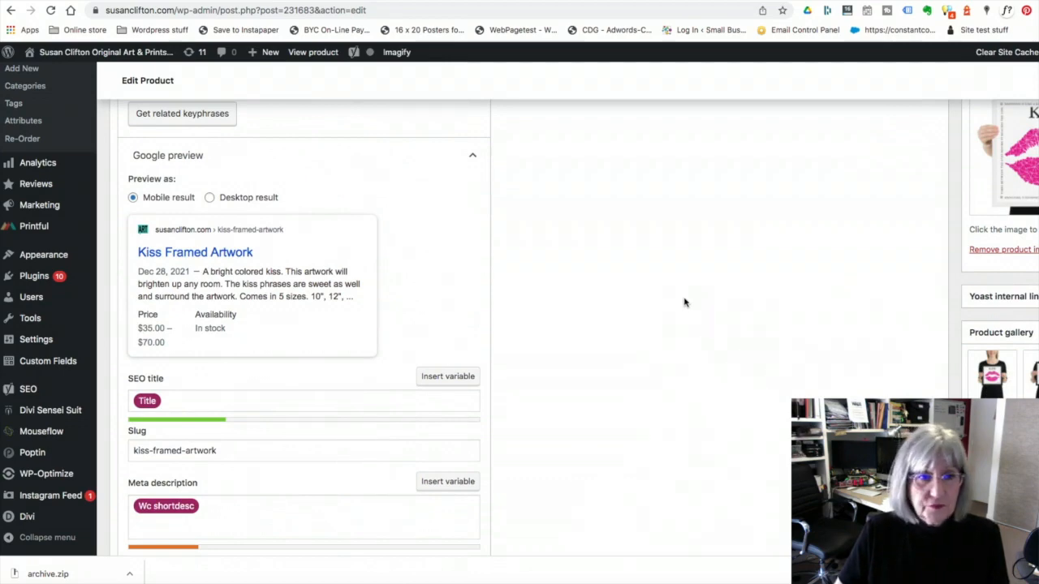
pyautogui.scroll(-10, 689, 301)
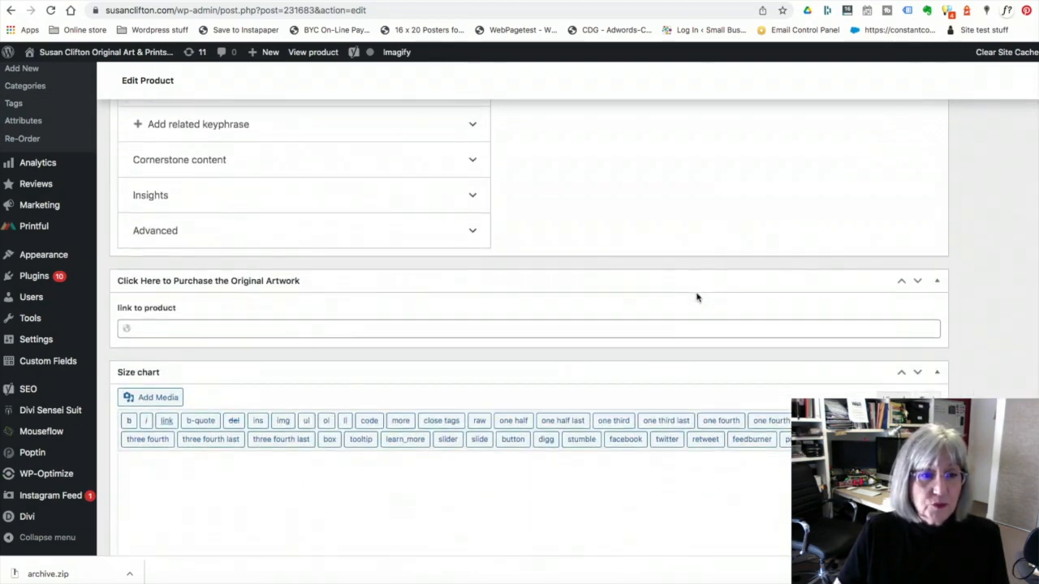
pyautogui.scroll(-6, 689, 283)
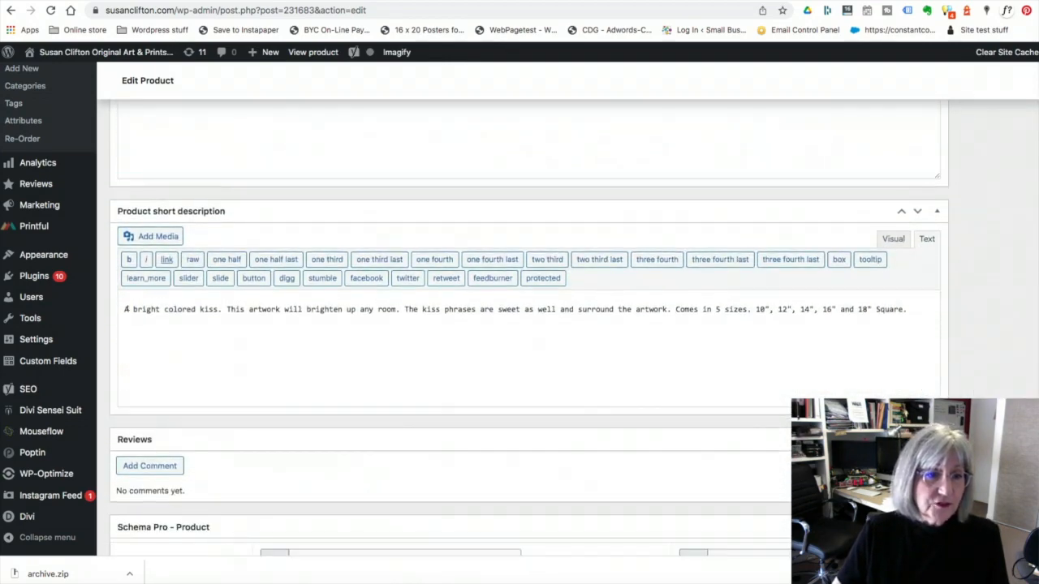
pyautogui.moveTo(123, 308); pyautogui.dragTo(415, 313)
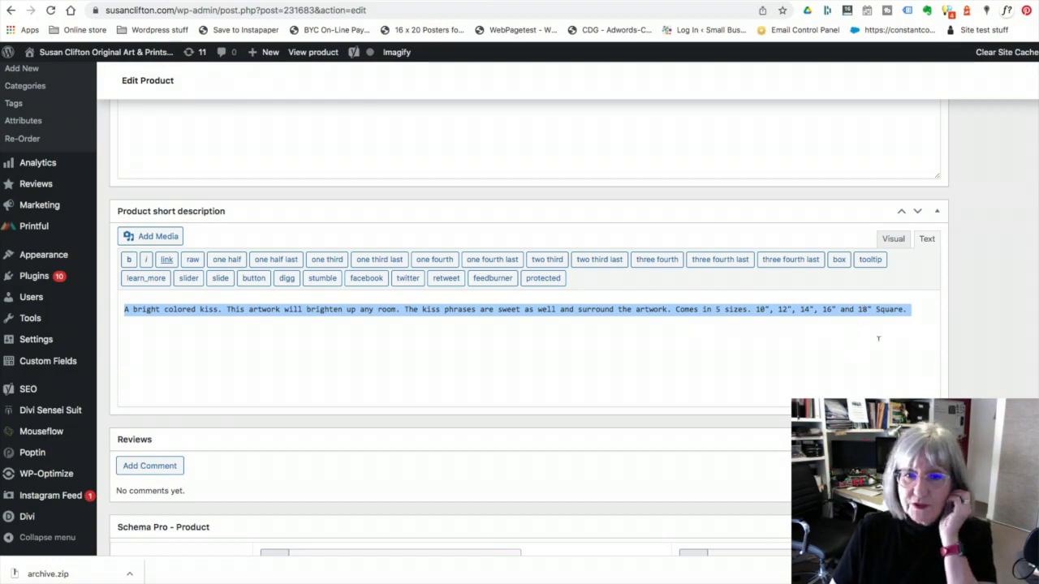
# Open the product's live shop page from its permalink, leaving the editor without saving the pending changes.
pyautogui.scroll(20, 878, 338)
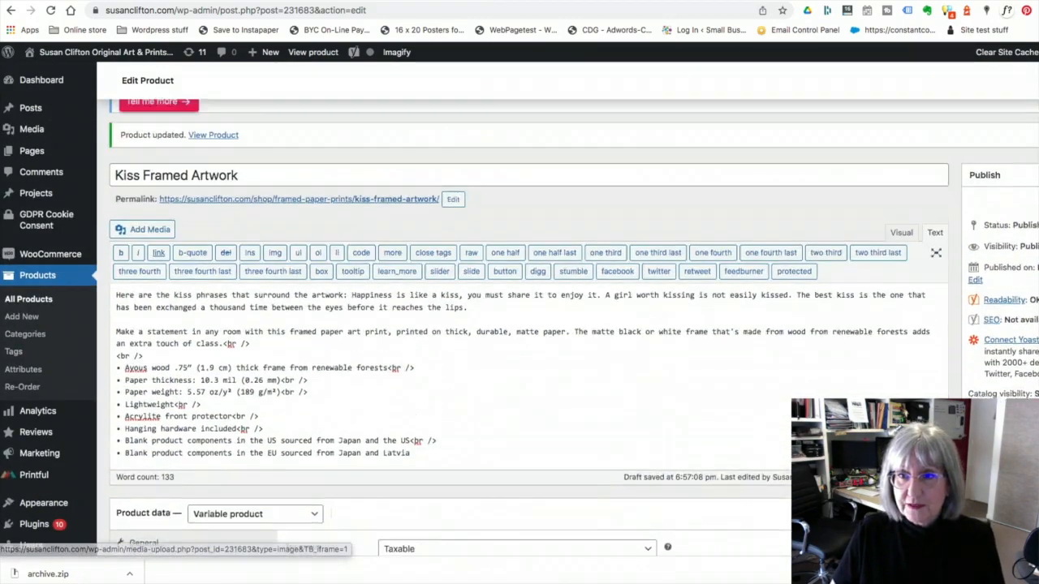
pyautogui.scroll(2, 918, 326)
pyautogui.click(361, 322)
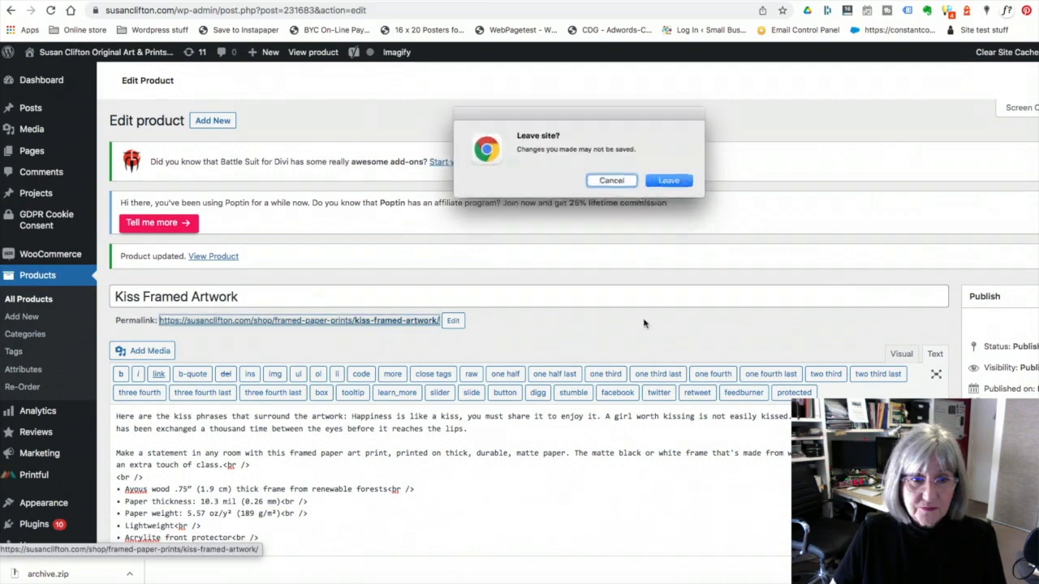
pyautogui.press('Return')
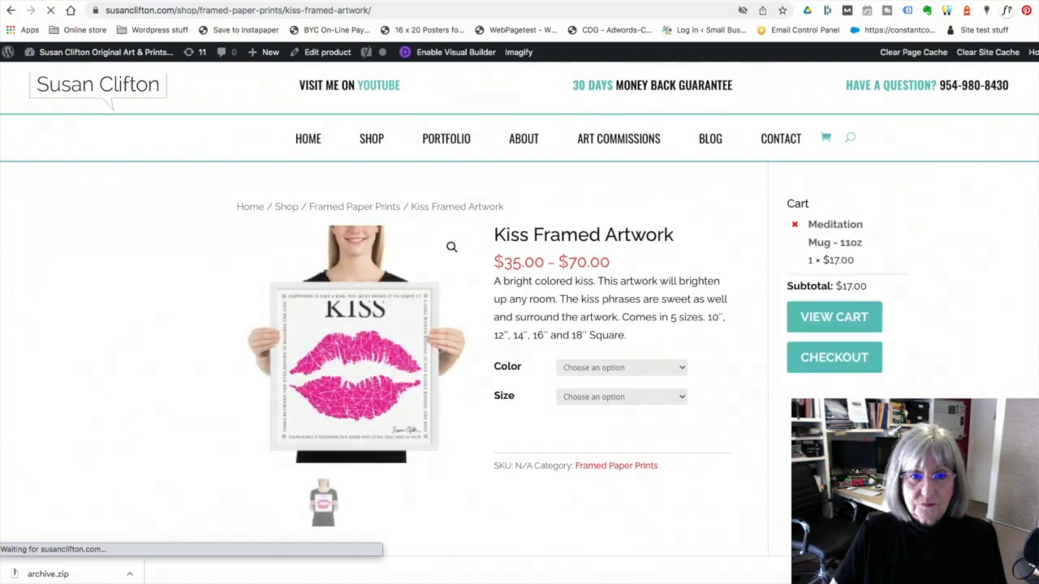
# View several of the product's gallery images on the shop page and dismiss the email sign-up popup.
pyautogui.scroll(-3, 519, 308)
pyautogui.scroll(-1, 774, 366)
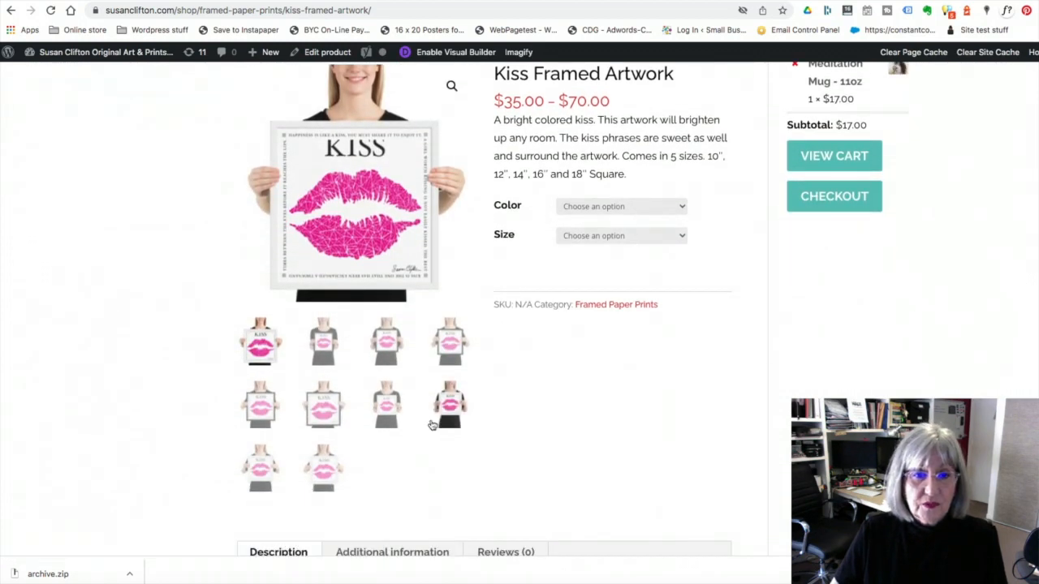
pyautogui.click(384, 408)
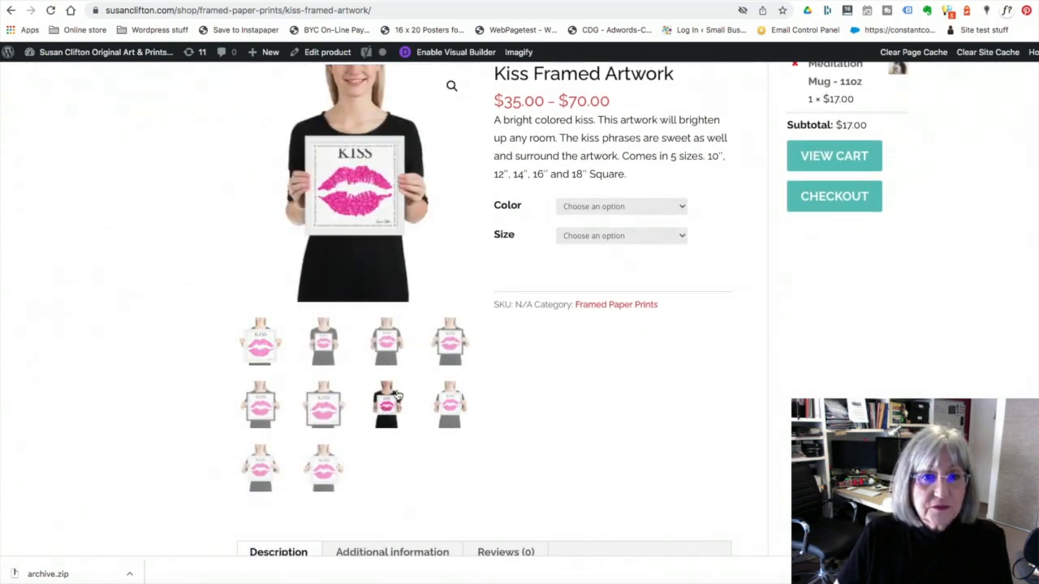
pyautogui.click(386, 352)
pyautogui.click(323, 345)
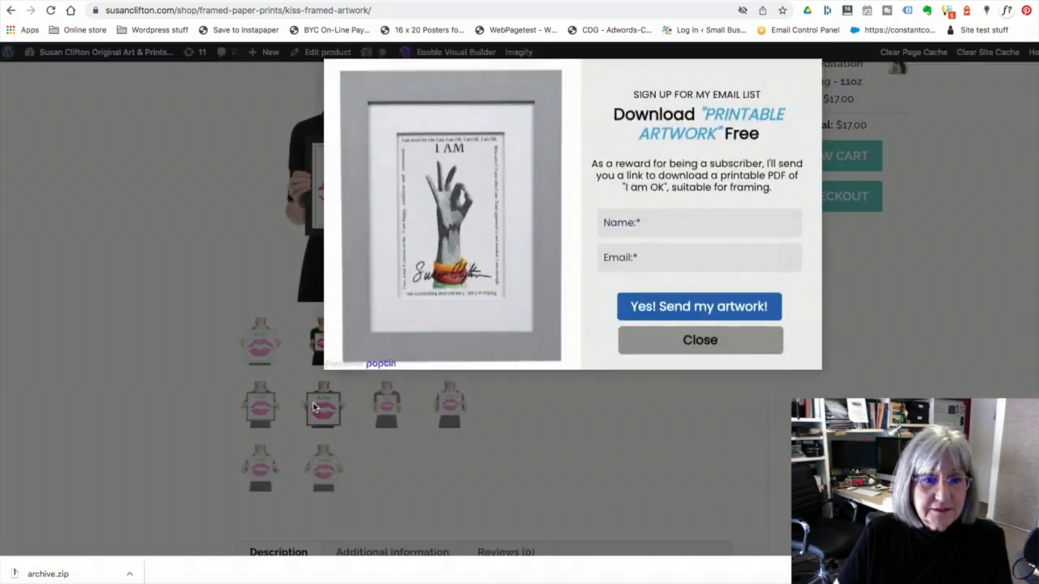
pyautogui.click(686, 427)
# Preview the White color variation of the framed artwork in size 12×12 and in size 16×16.
pyautogui.scroll(3, 976, 307)
pyautogui.click(668, 318)
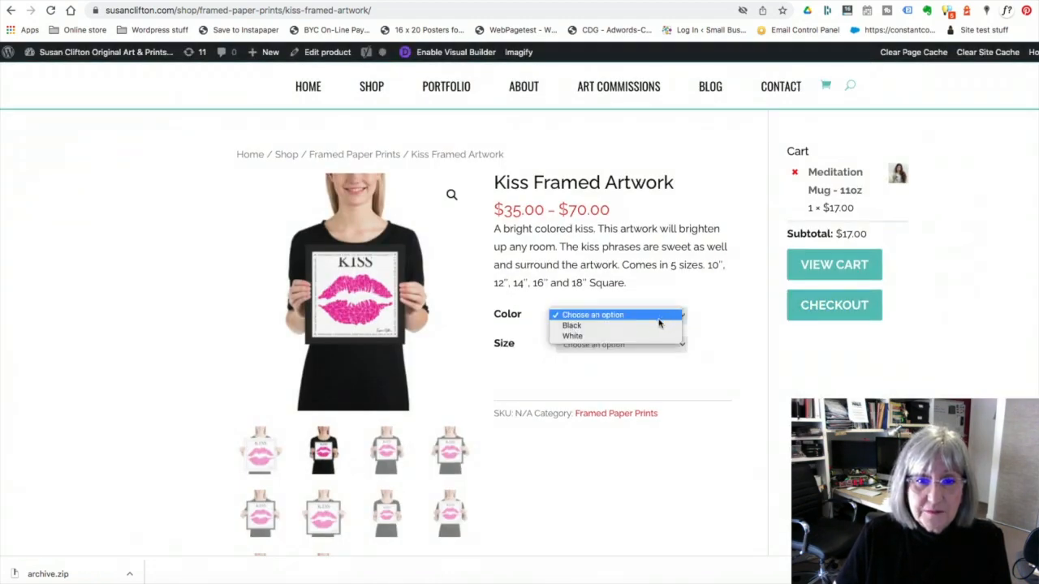
pyautogui.click(623, 335)
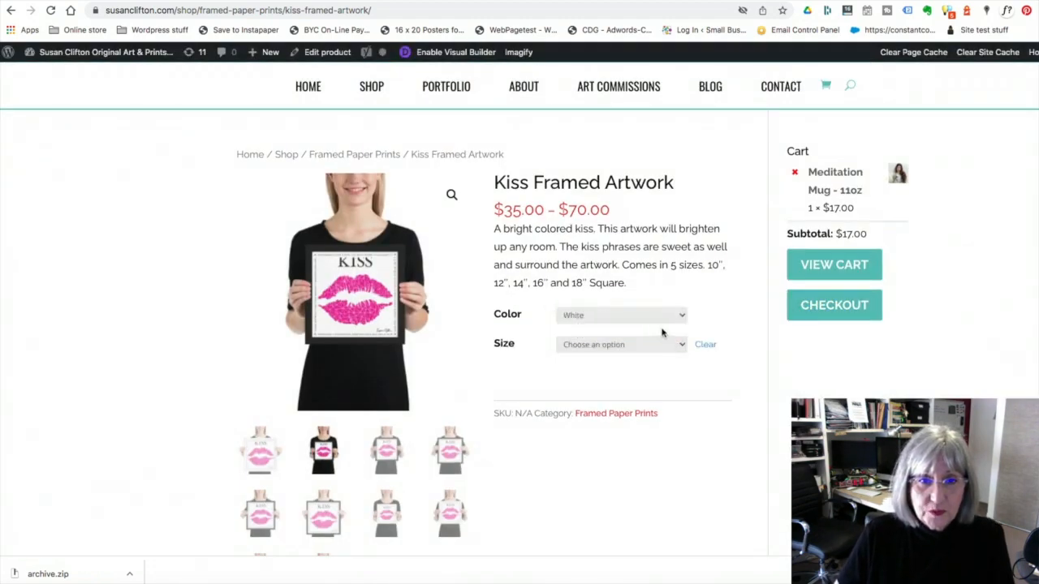
pyautogui.click(669, 347)
pyautogui.click(635, 365)
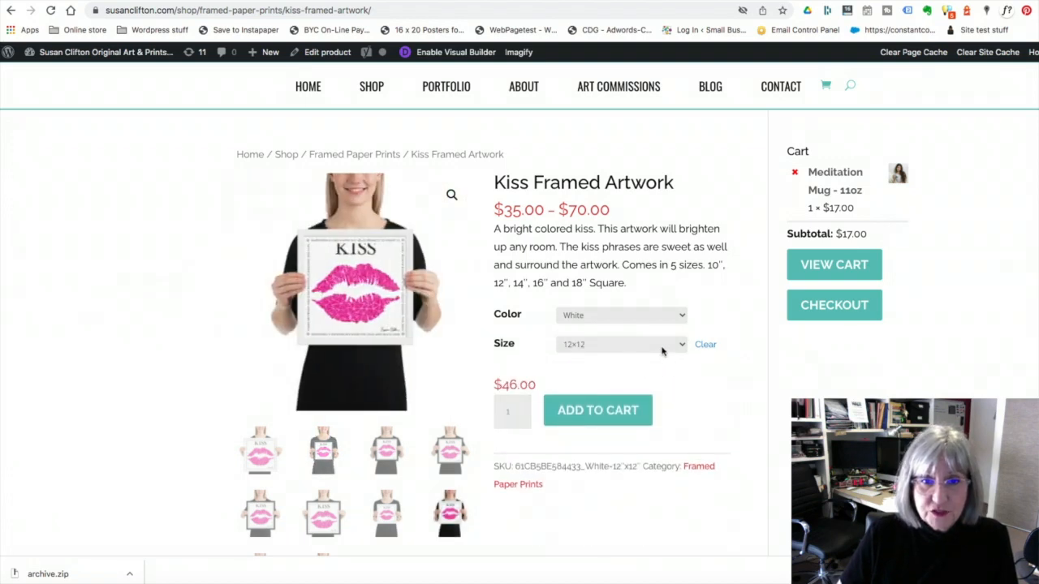
pyautogui.click(663, 348)
pyautogui.click(615, 366)
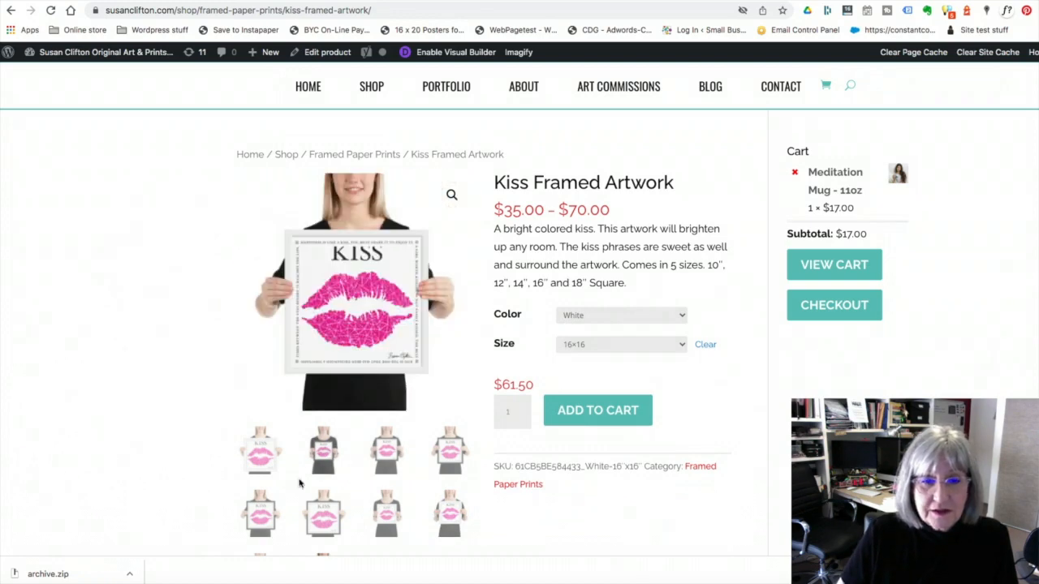
# Inspect the white 16×16 variation's product image in magnified view.
pyautogui.scroll(-3, 486, 518)
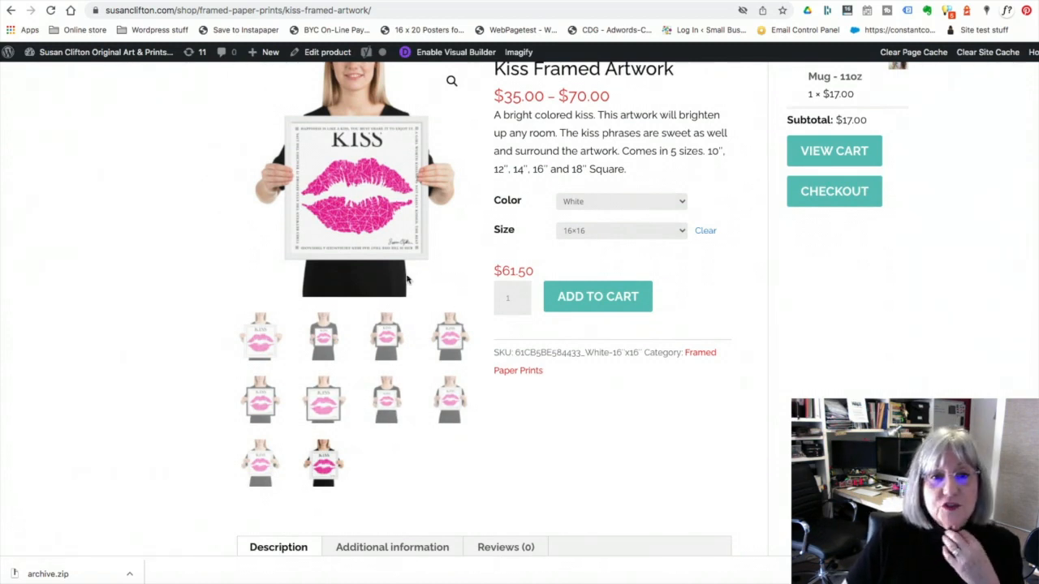
pyautogui.moveTo(369, 223)
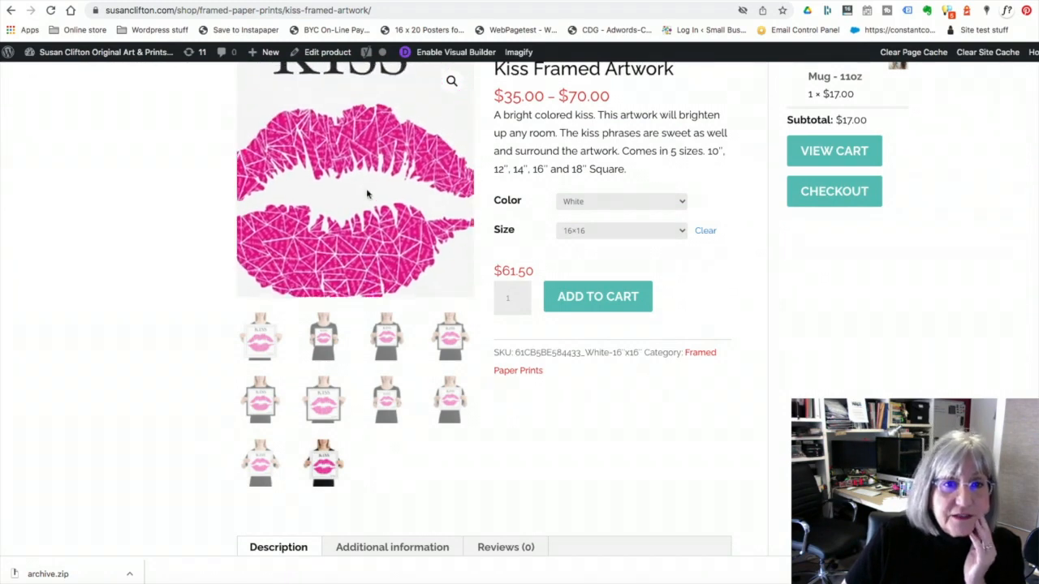
pyautogui.click(322, 456)
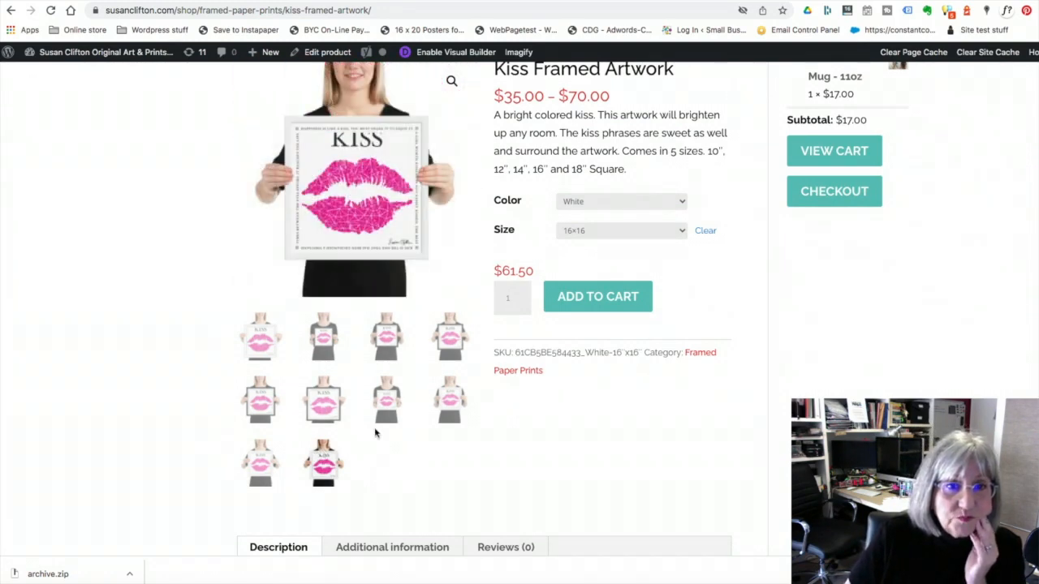
pyautogui.moveTo(367, 187)
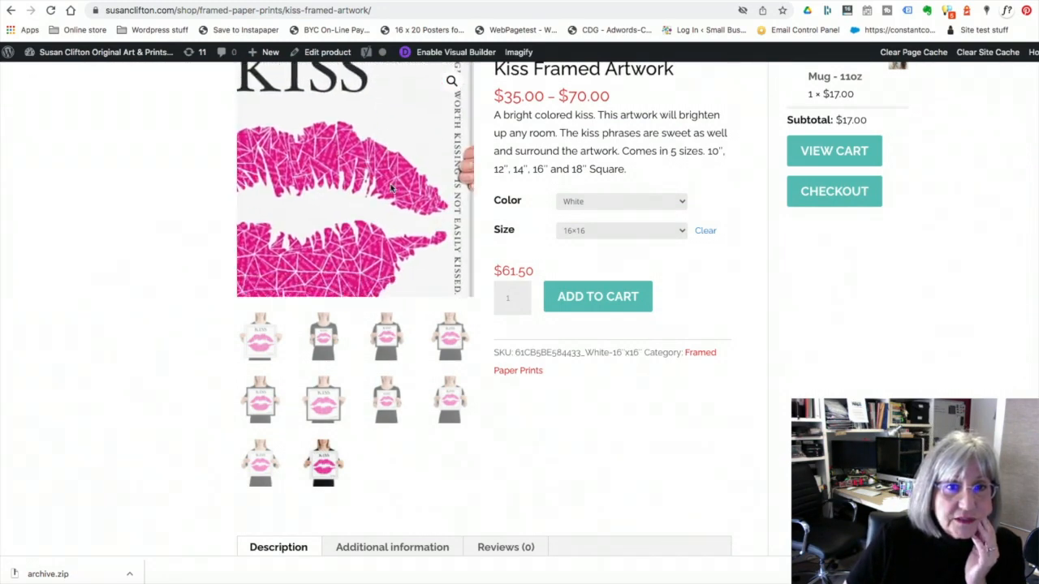
pyautogui.scroll(1, 391, 185)
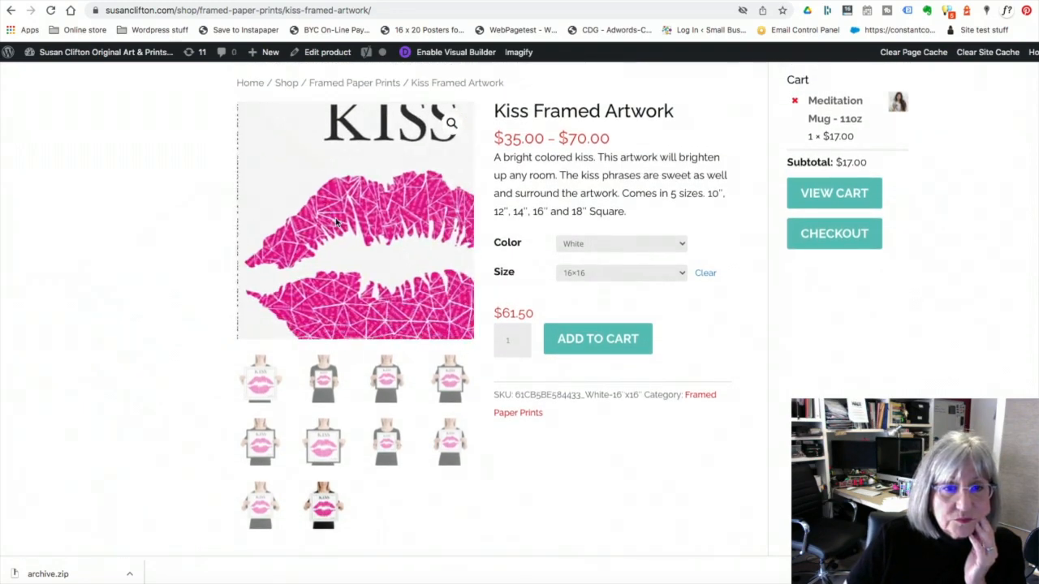
# Read the product page's Description, Additional information and Reviews sections.
pyautogui.scroll(-2, 526, 482)
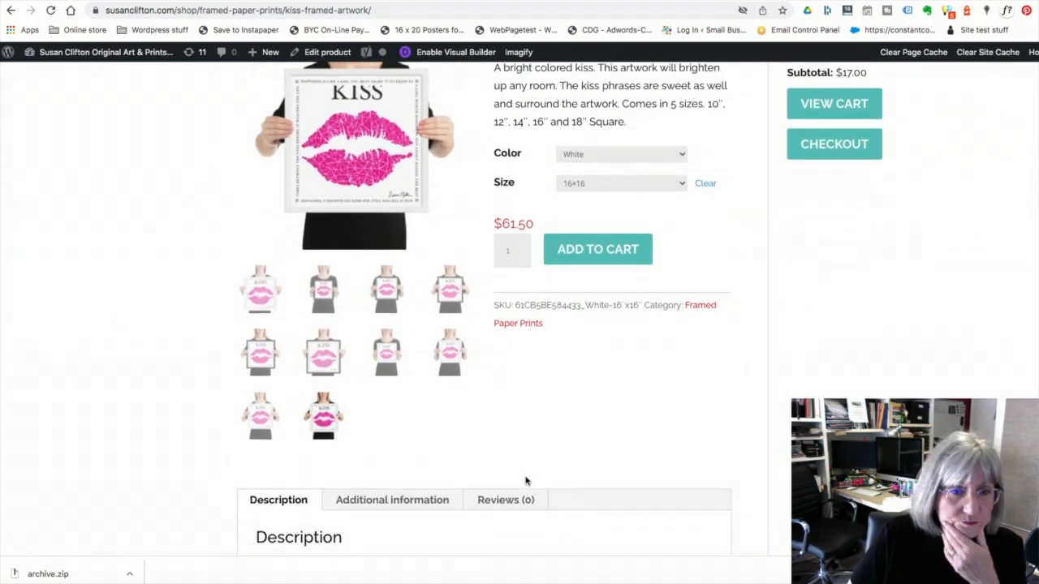
pyautogui.scroll(-8, 533, 433)
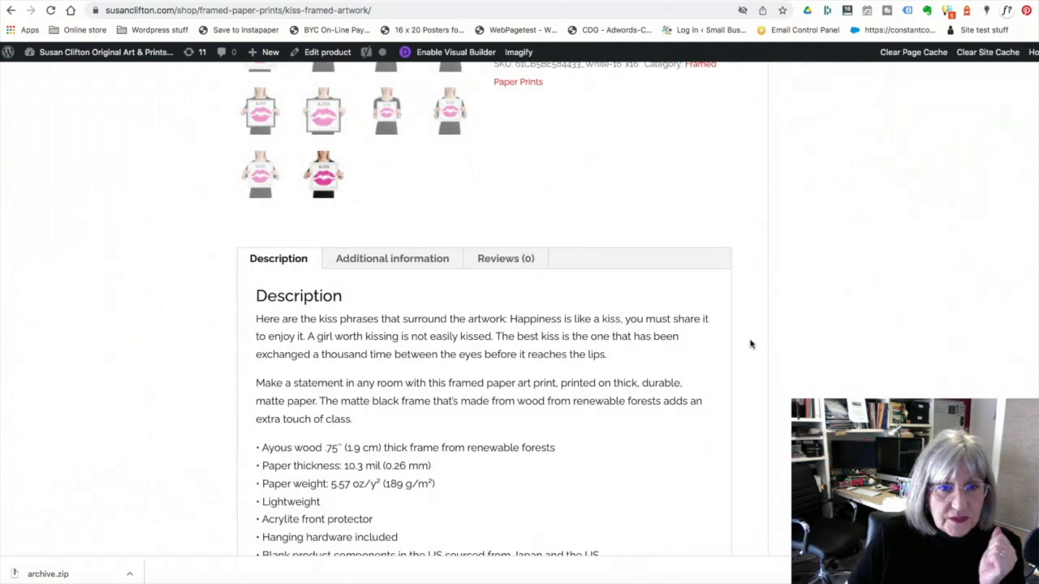
pyautogui.scroll(-1, 648, 303)
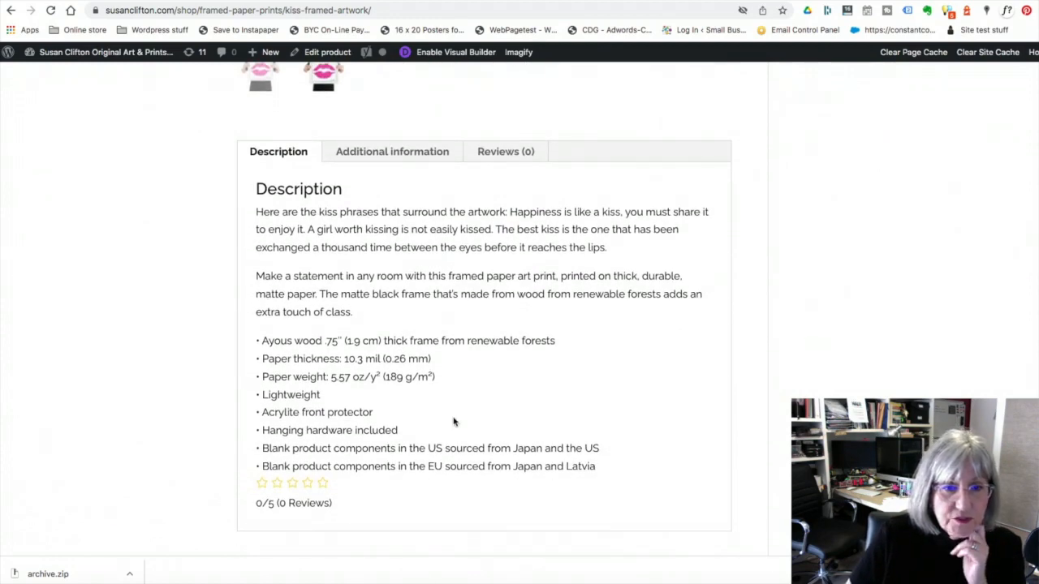
pyautogui.click(413, 156)
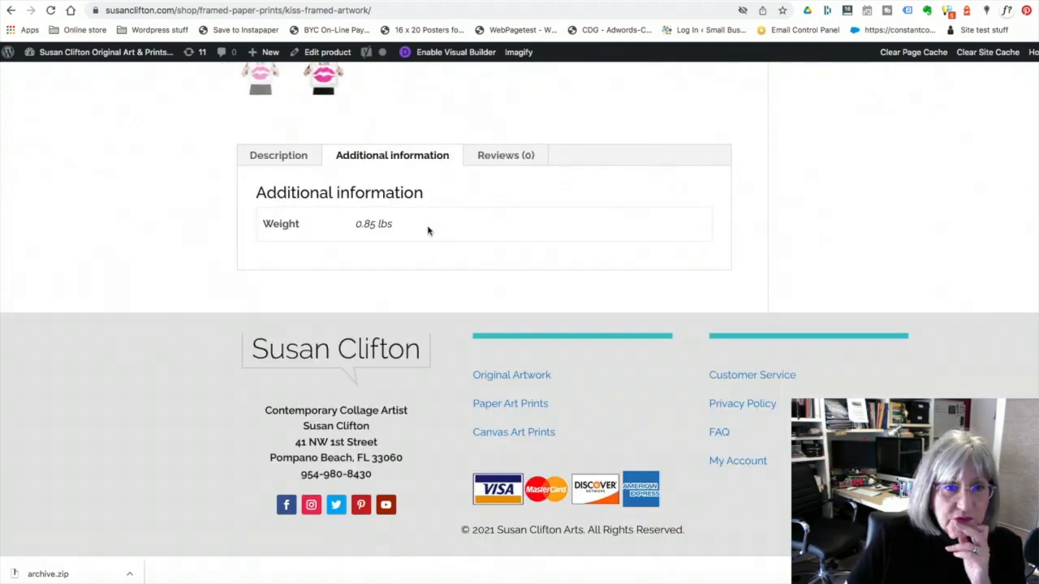
pyautogui.click(283, 157)
pyautogui.click(525, 156)
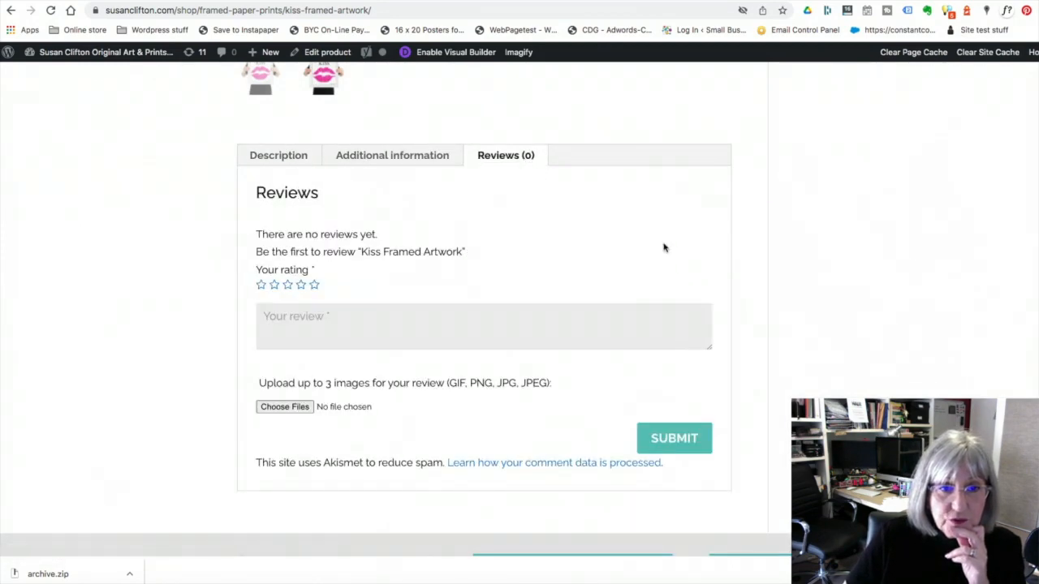
pyautogui.click(290, 156)
pyautogui.scroll(-3, 933, 300)
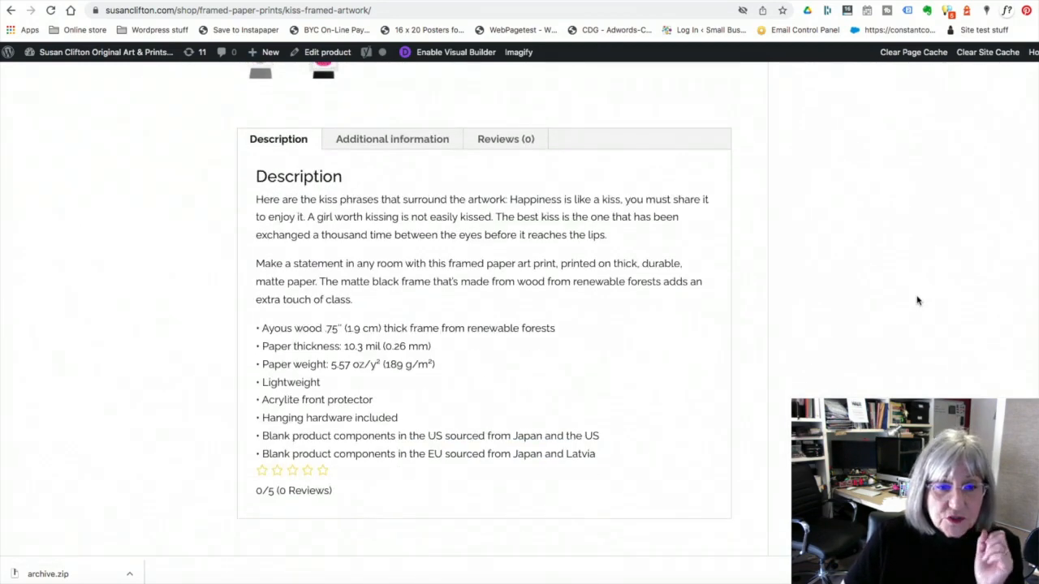
# Recheck the whole product page, including its Additional information, Reviews and Description sections.
pyautogui.scroll(10, 909, 300)
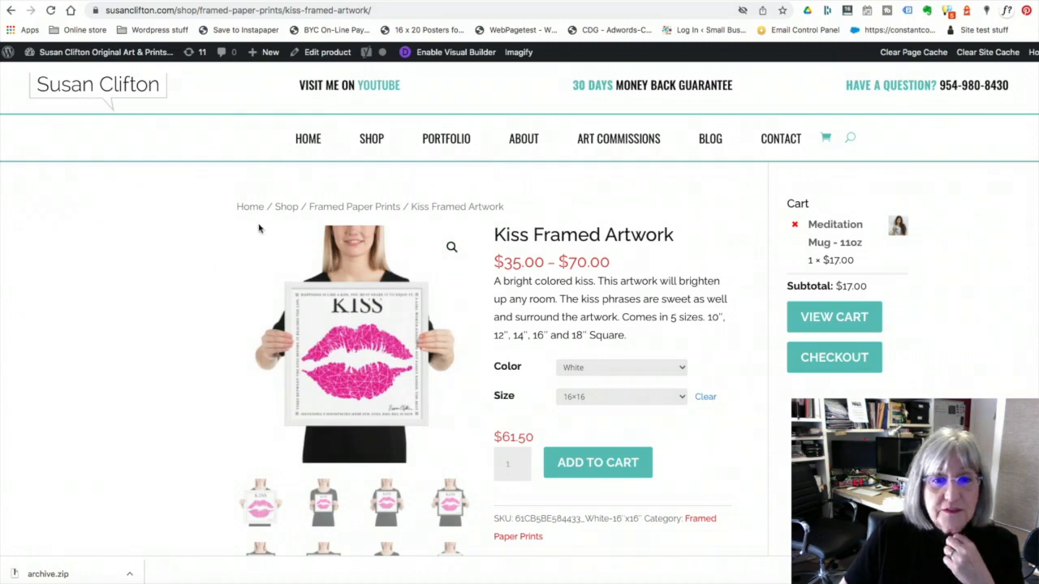
pyautogui.scroll(-5, 109, 104)
pyautogui.scroll(-4, 436, 363)
pyautogui.click(367, 325)
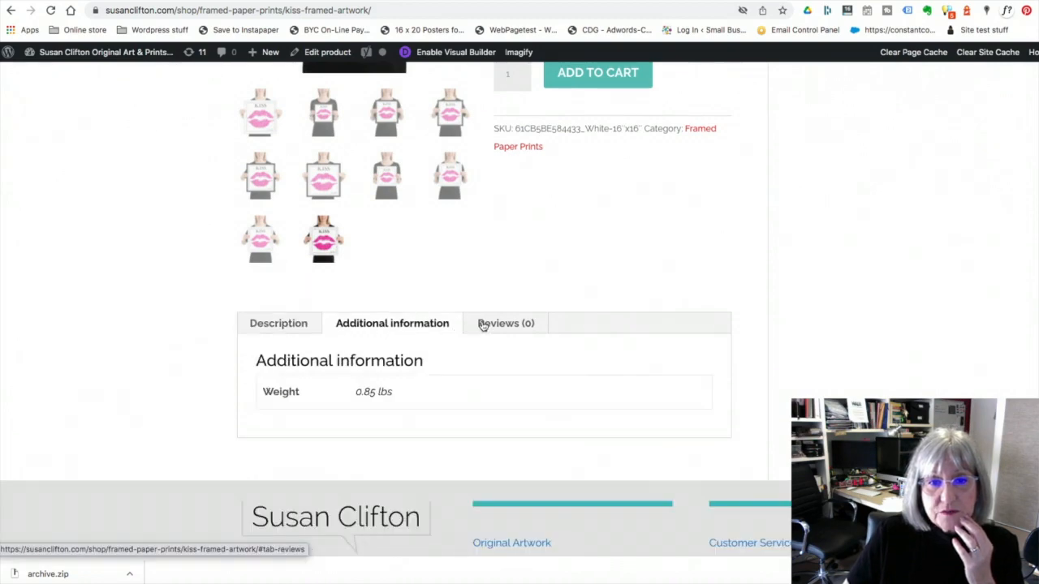
pyautogui.click(482, 324)
pyautogui.click(298, 324)
pyautogui.scroll(-4, 840, 310)
pyautogui.scroll(-3, 840, 311)
pyautogui.scroll(10, 838, 310)
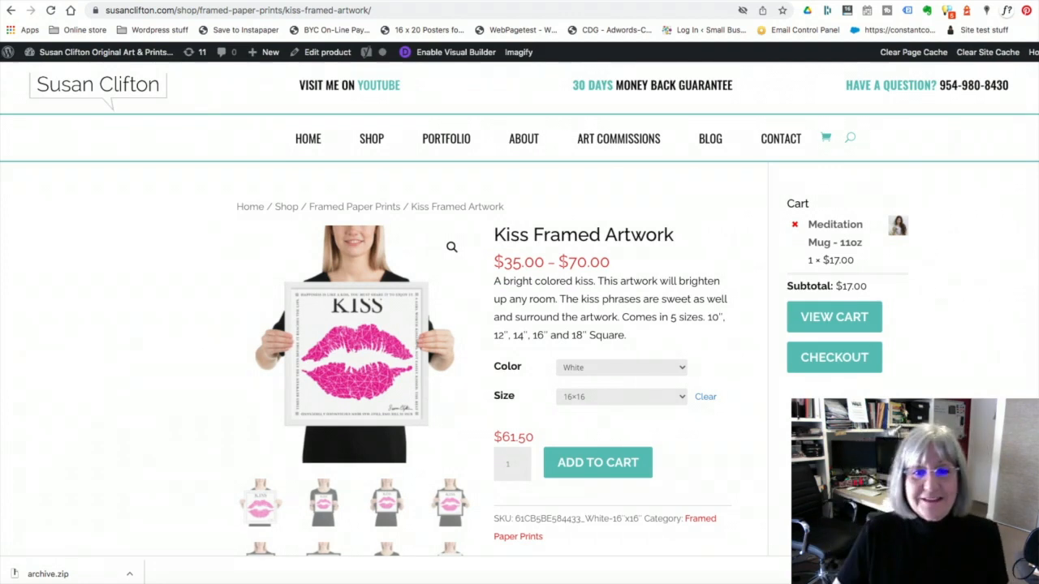
# Switch the previewed variation to size 12×12 and open the Color choices.
pyautogui.scroll(-2, 615, 324)
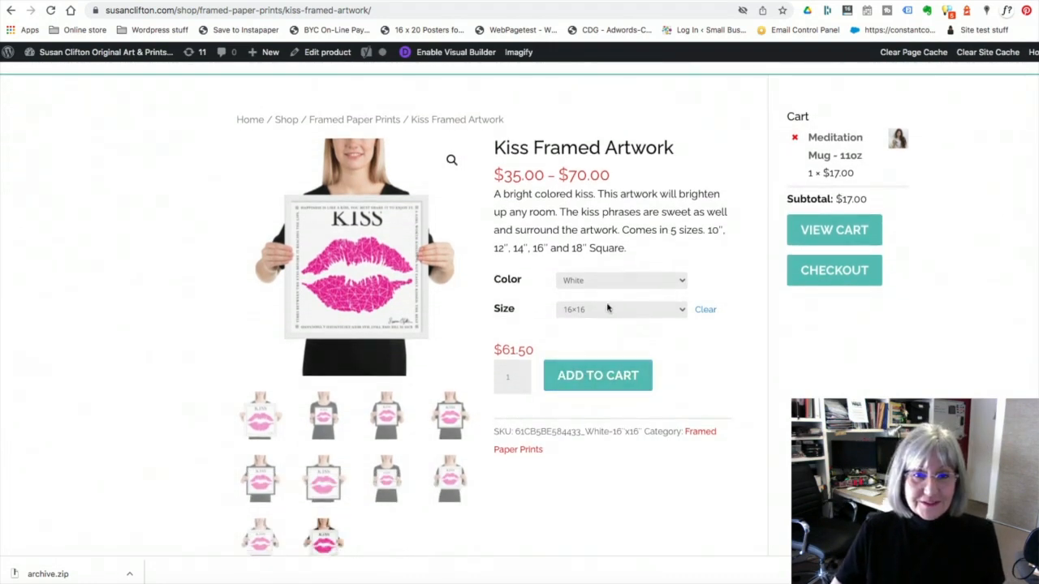
pyautogui.click(615, 309)
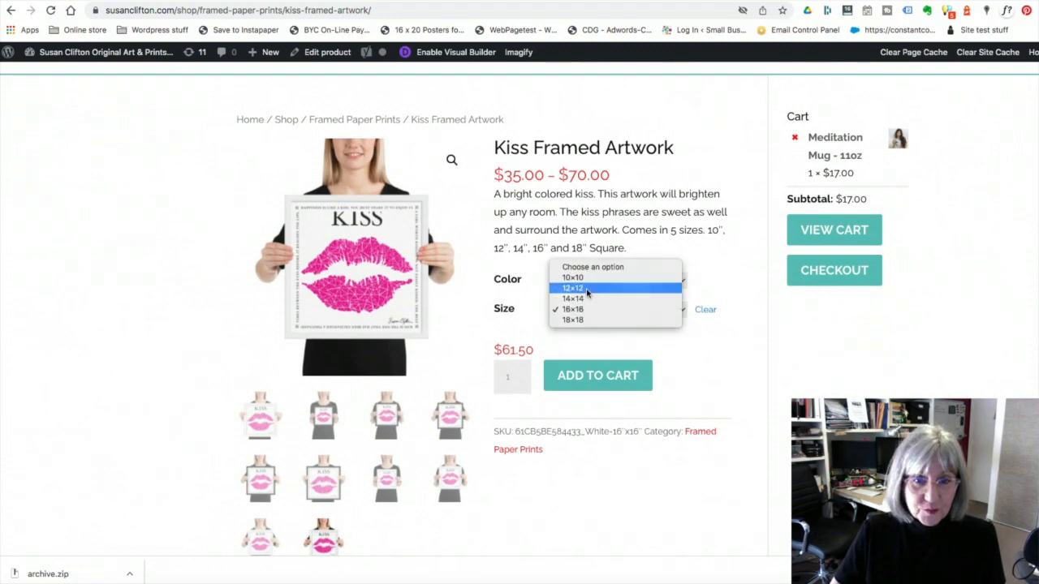
pyautogui.click(588, 294)
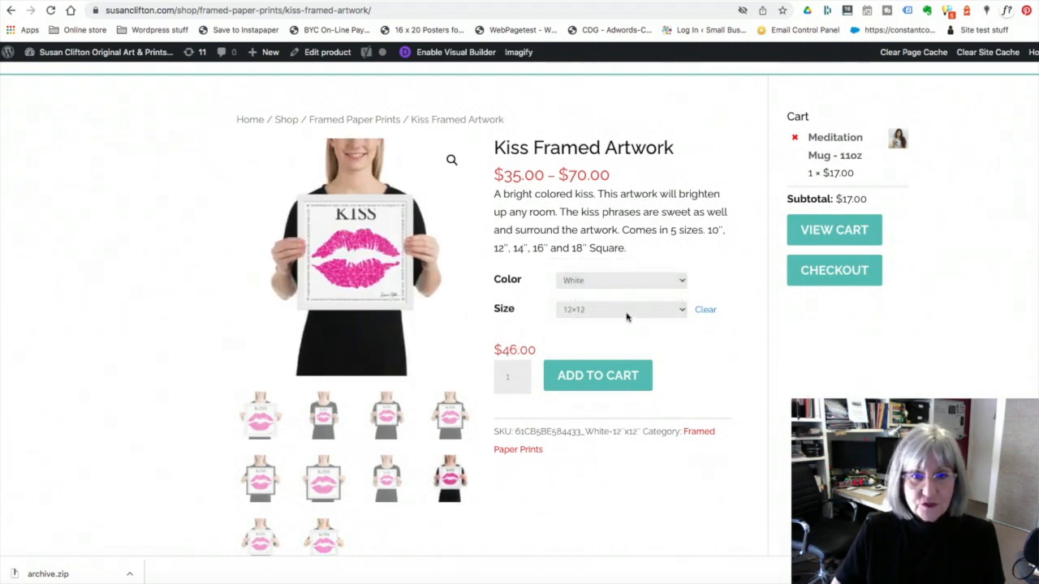
pyautogui.click(665, 282)
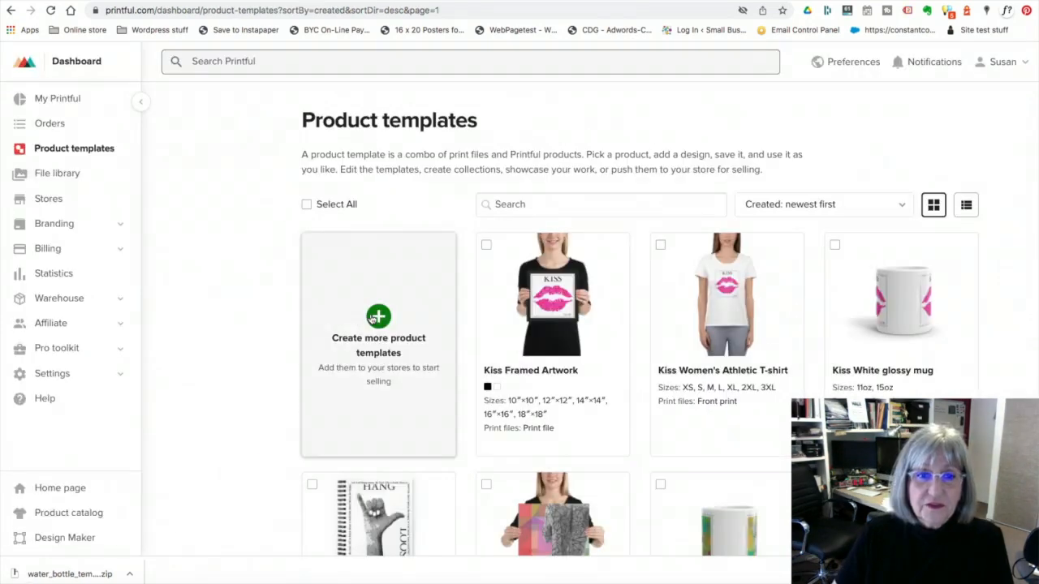
# In Printful, start creating a new product template and open the Home & living category of the catalog.
pyautogui.click(374, 318)
pyautogui.scroll(-4, 534, 390)
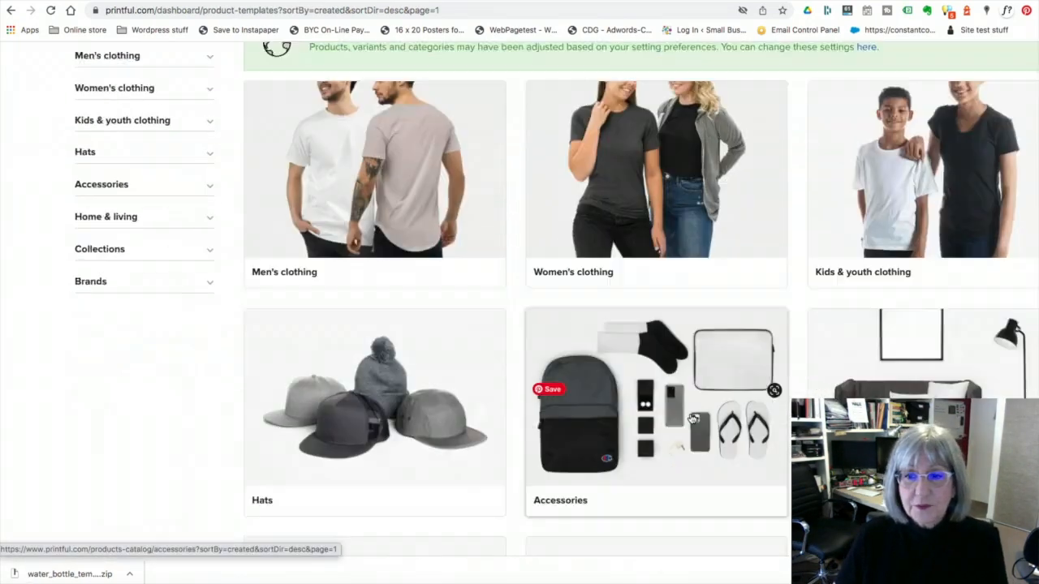
pyautogui.click(875, 233)
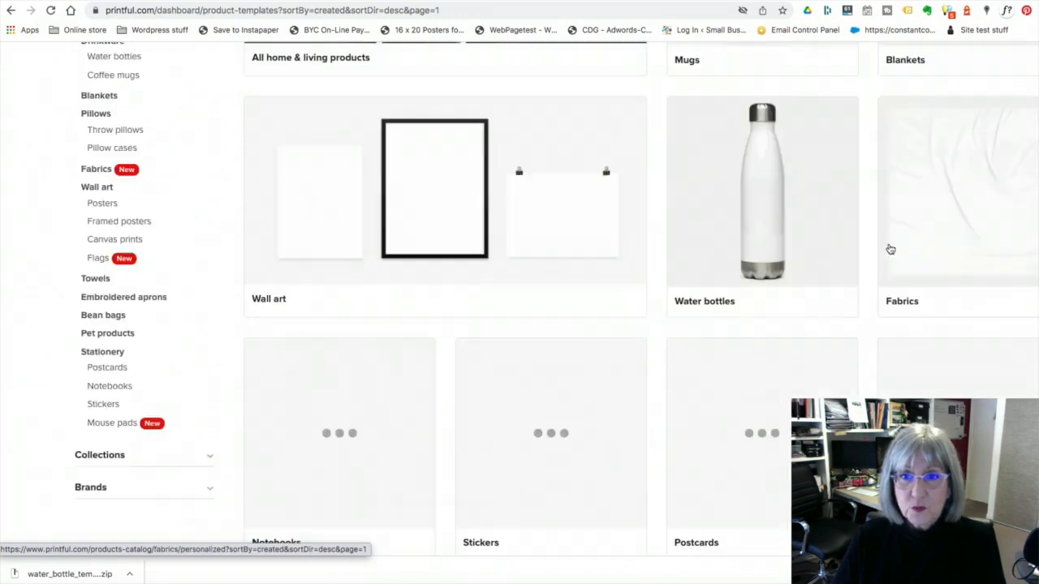
# Choose the Stainless Steel Water Bottle from the water bottles category as the template's product.
pyautogui.click(739, 253)
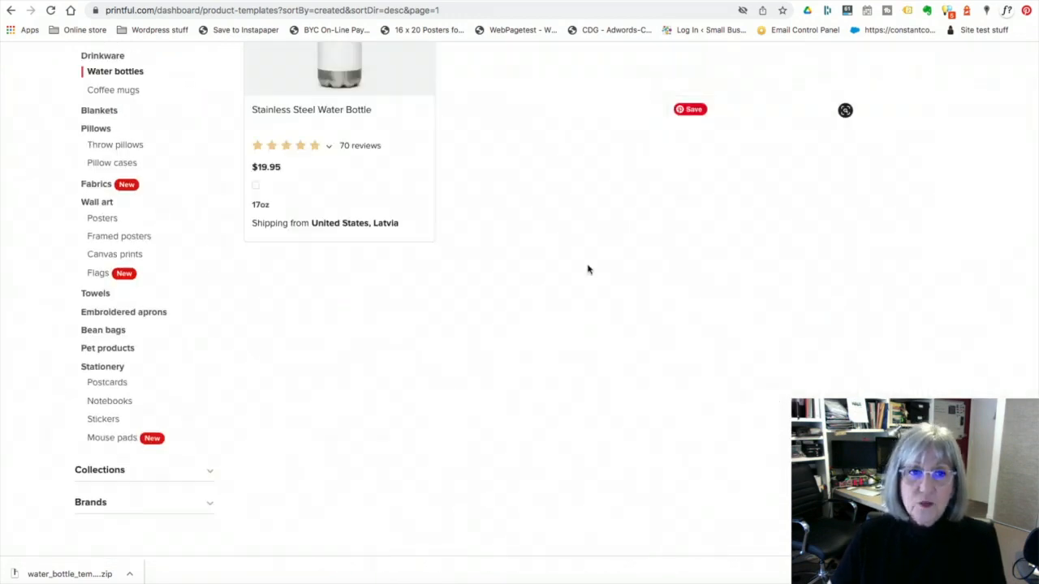
pyautogui.scroll(3, 568, 255)
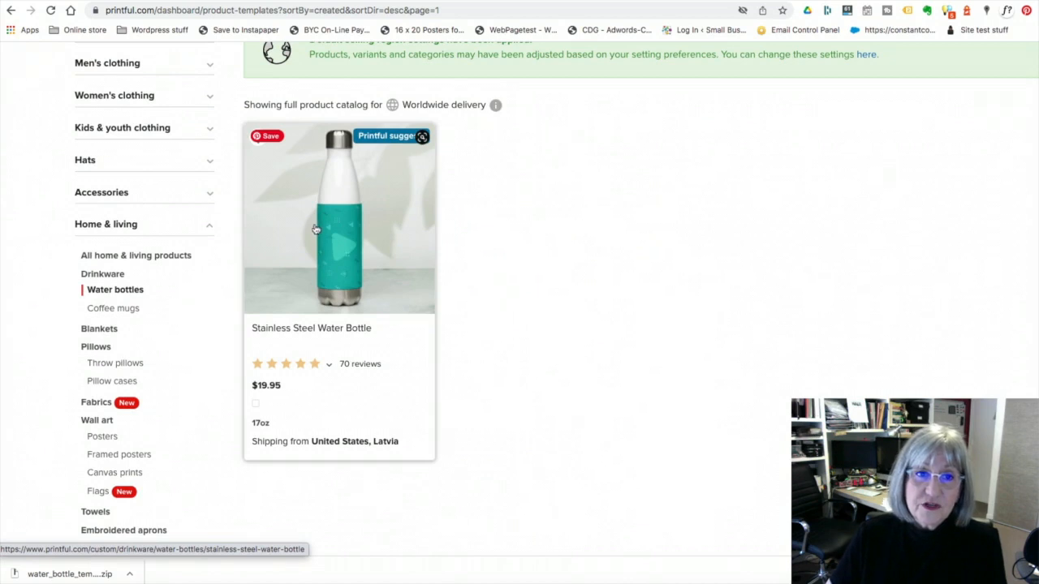
pyautogui.click(339, 269)
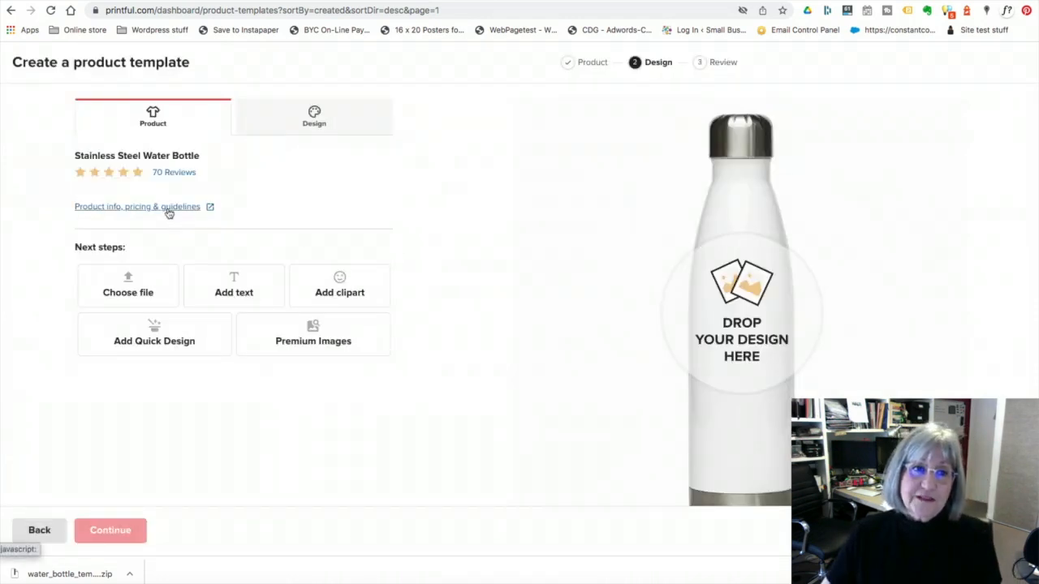
# Check the water bottle's product information and its print file template size.
pyautogui.click(170, 209)
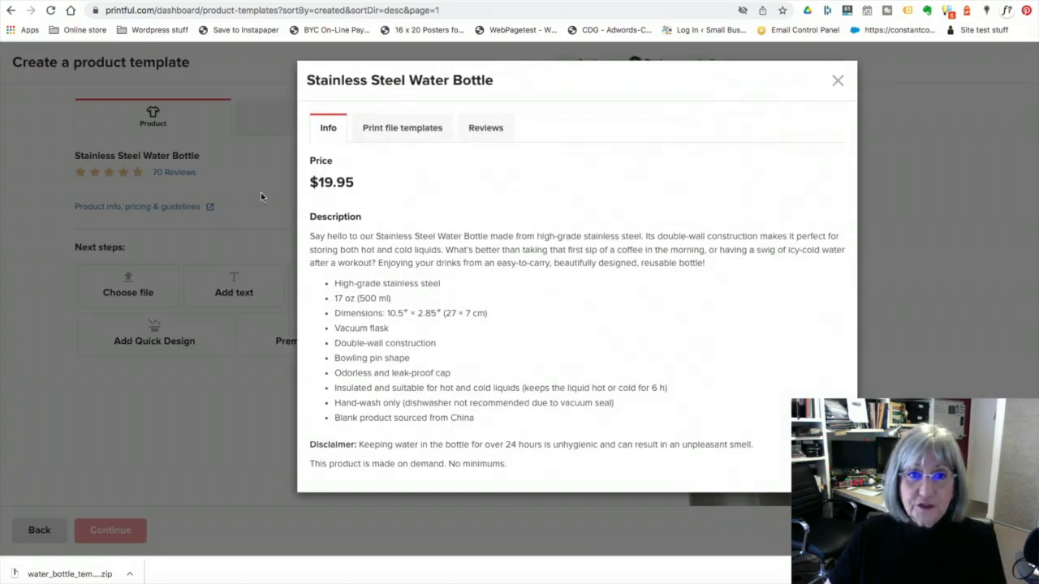
pyautogui.click(394, 130)
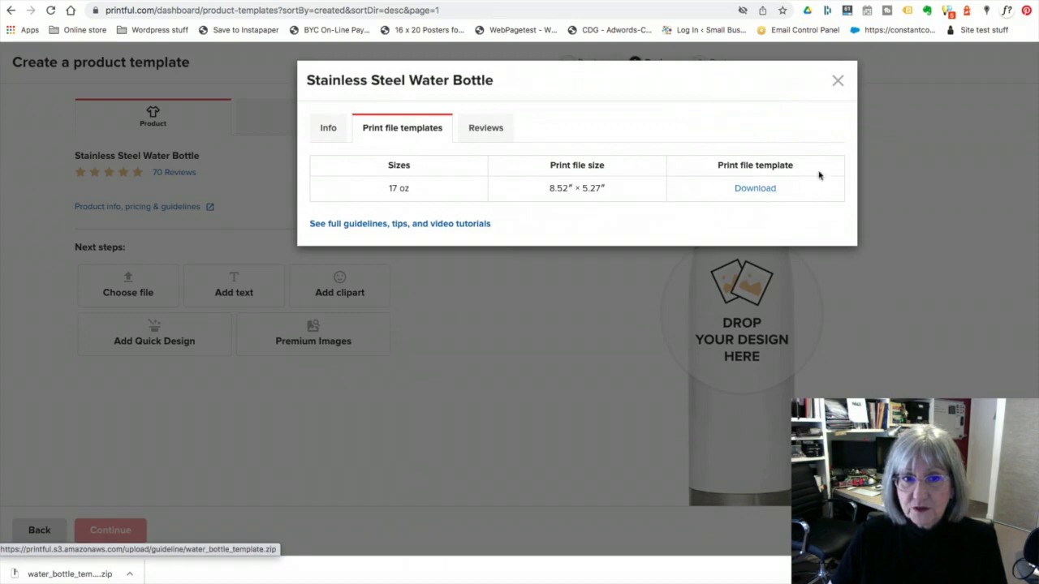
pyautogui.click(837, 80)
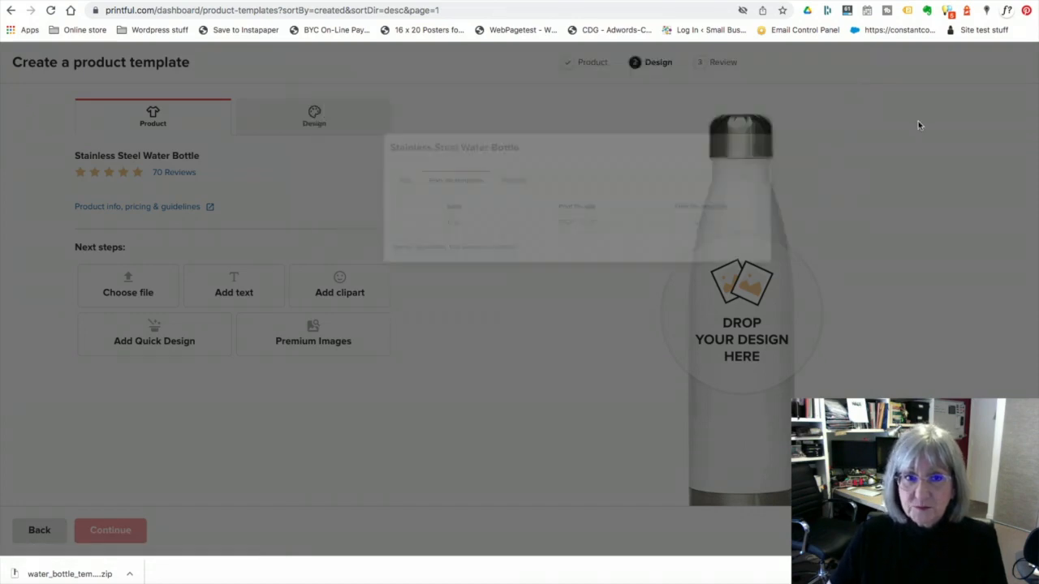
# In Photoshop, place the kiss-pink-sig artwork into the water bottle template and fill the layer behind it with white.
pyautogui.press('super+Tab')
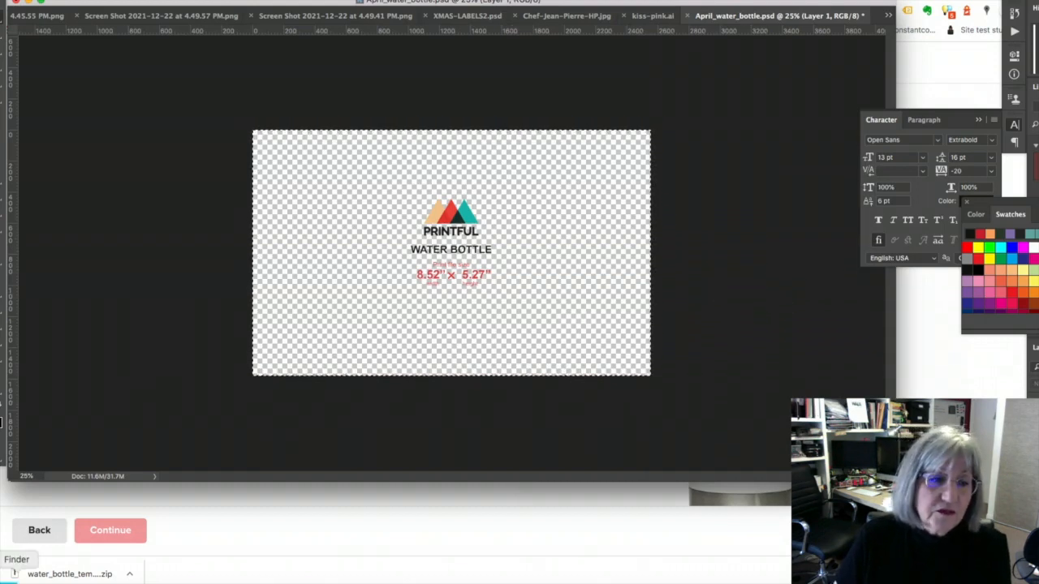
pyautogui.click(16, 581)
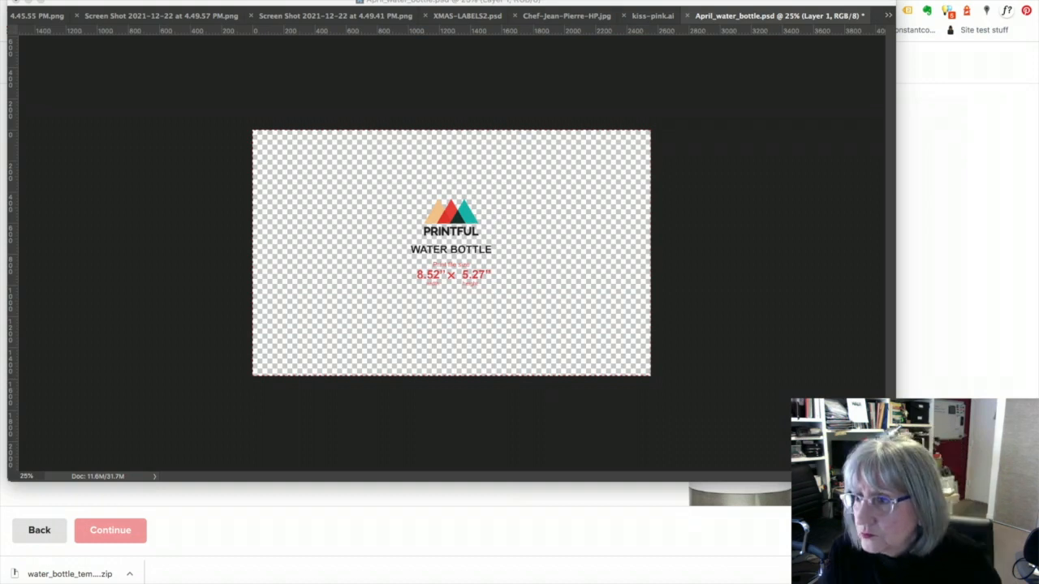
pyautogui.moveTo(1037, 273); pyautogui.dragTo(448, 260)
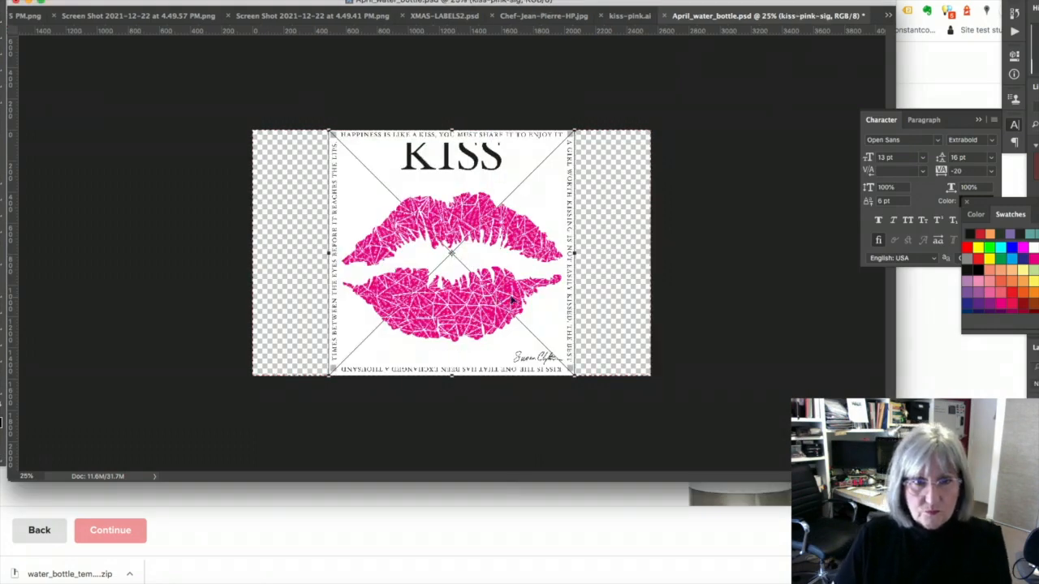
pyautogui.press('Return')
pyautogui.click(1037, 455)
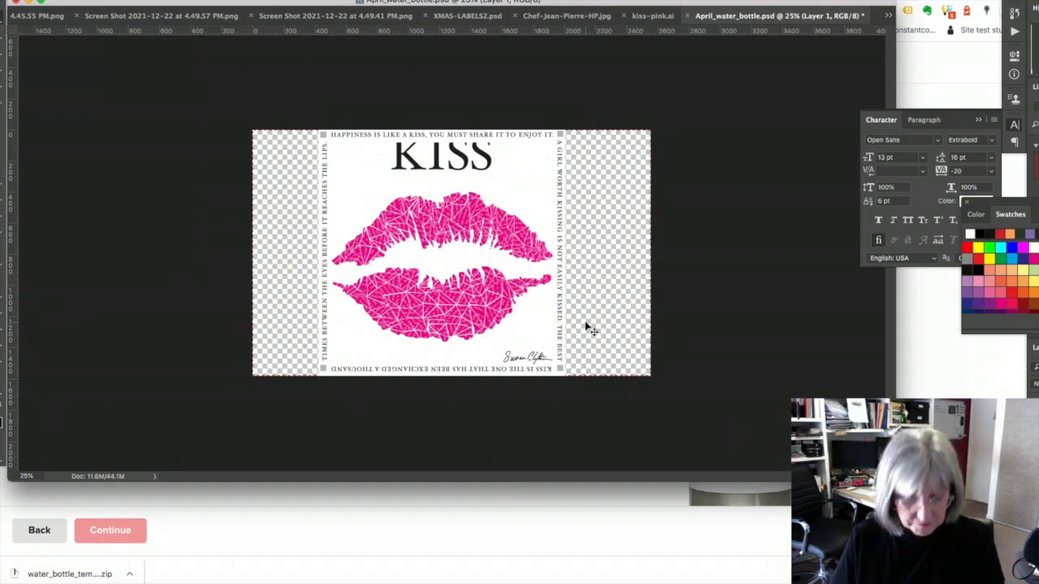
pyautogui.hotkey('alt', 'BackSpace')
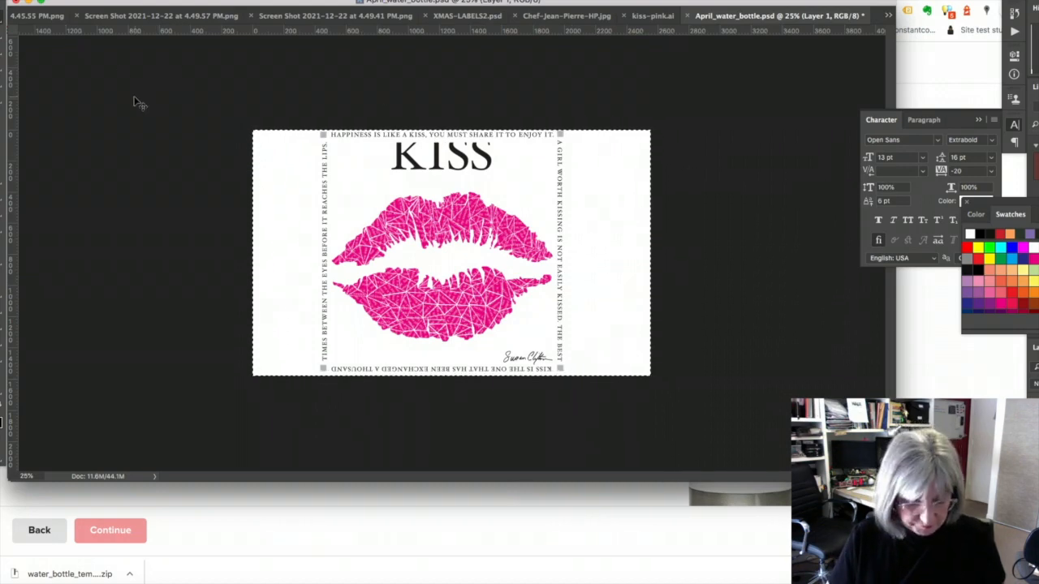
# Save the design as kiss_water_bottle.psd in the water_bottle_template folder.
pyautogui.press('super+shift+s')
pyautogui.moveTo(530, 55); pyautogui.dragTo(512, 55)
pyautogui.write('kiss')
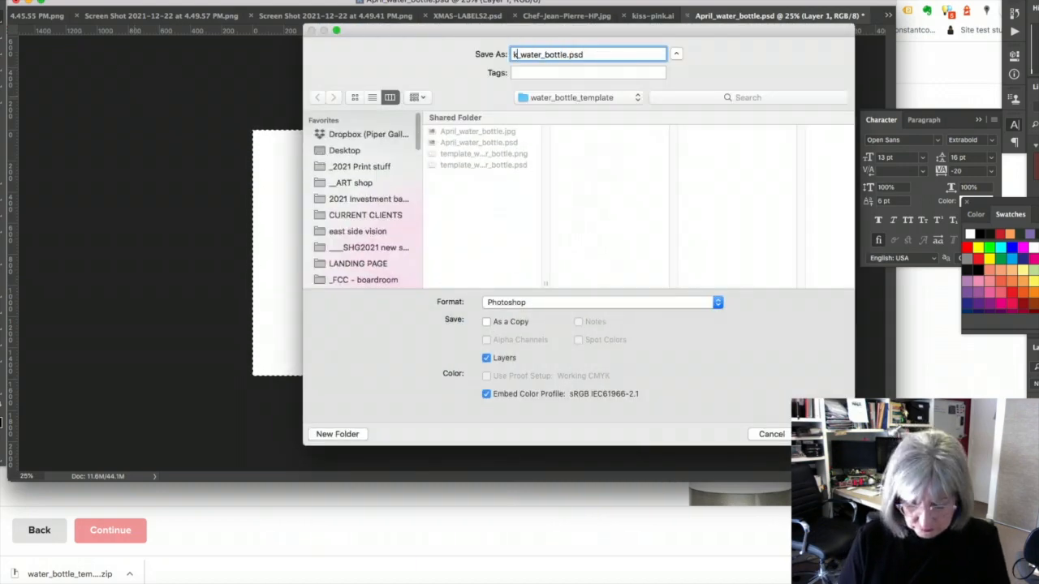
pyautogui.press('Return')
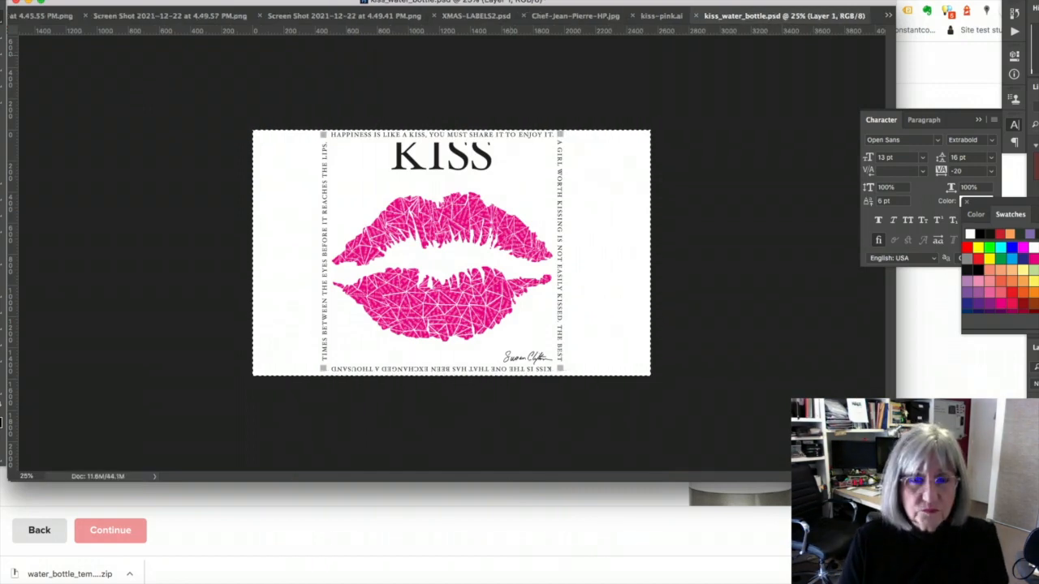
# Save a JPEG version of the kiss_water_bottle design in the same folder.
pyautogui.press('super+shift+s')
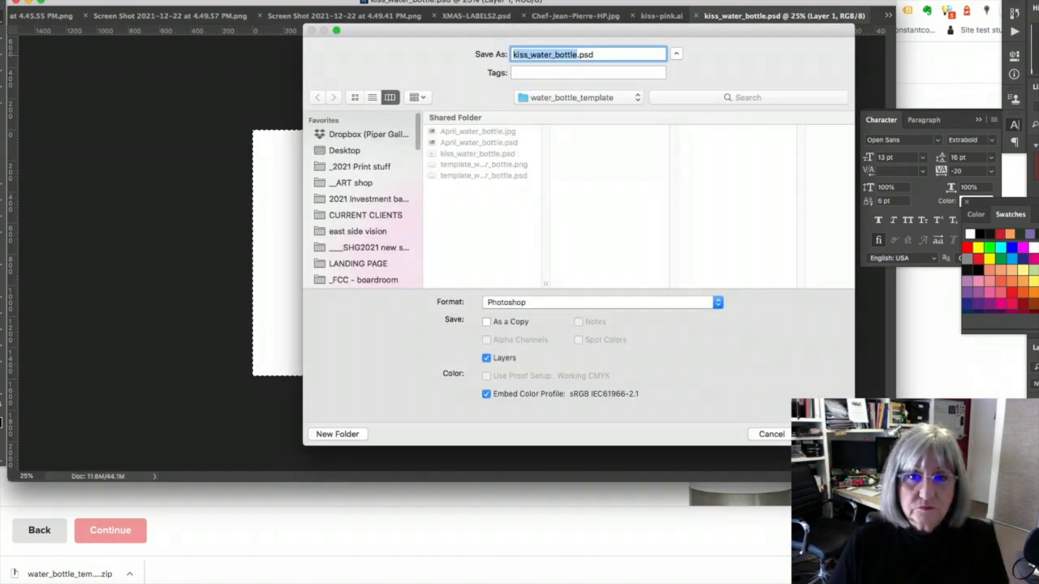
pyautogui.click(700, 308)
pyautogui.click(609, 368)
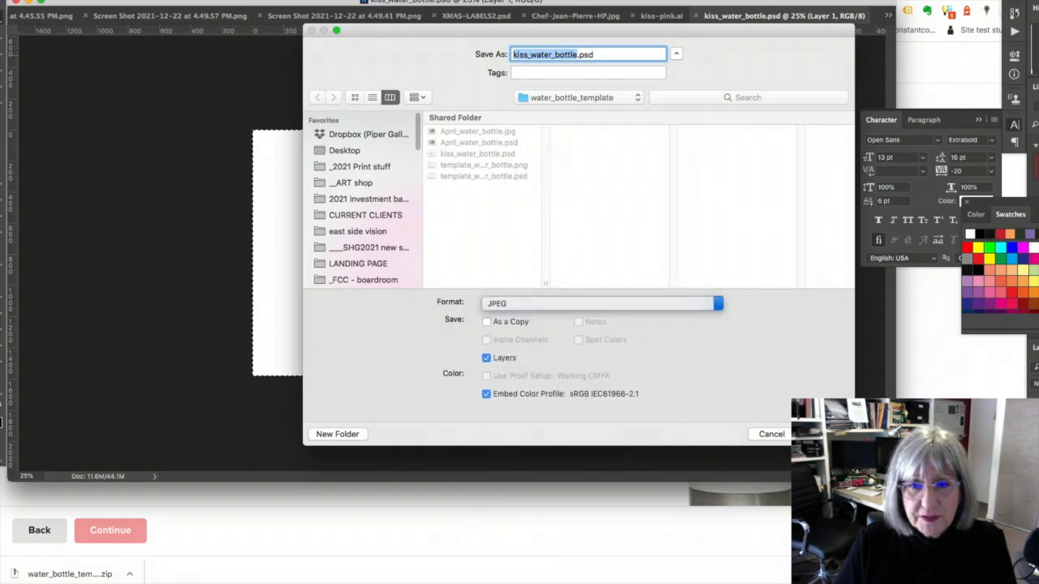
pyautogui.press('Return')
pyautogui.click(656, 194)
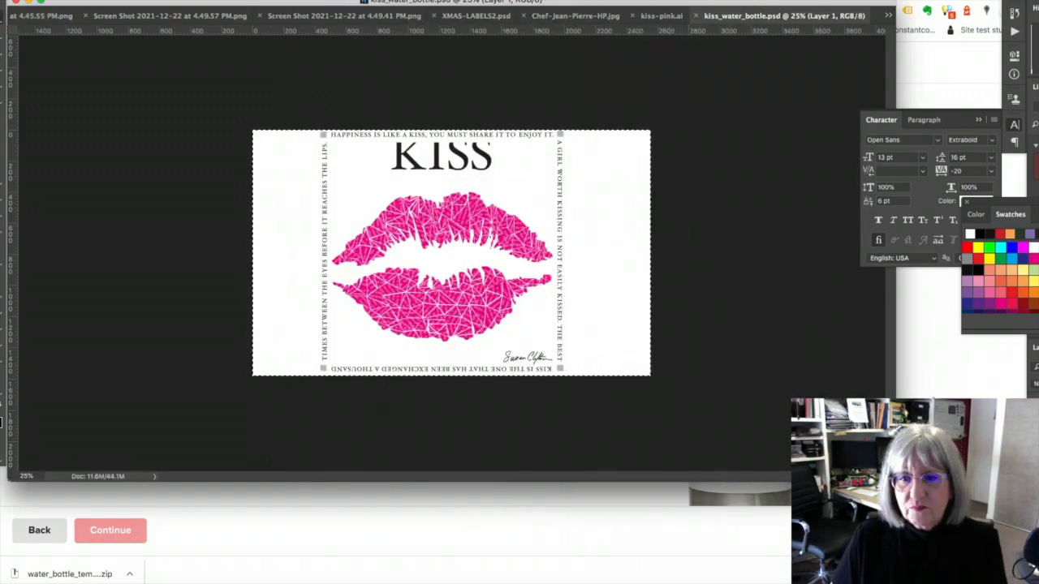
# Return to Printful and add kiss_water_bottle.jpg to the bottle as its design.
pyautogui.click(919, 382)
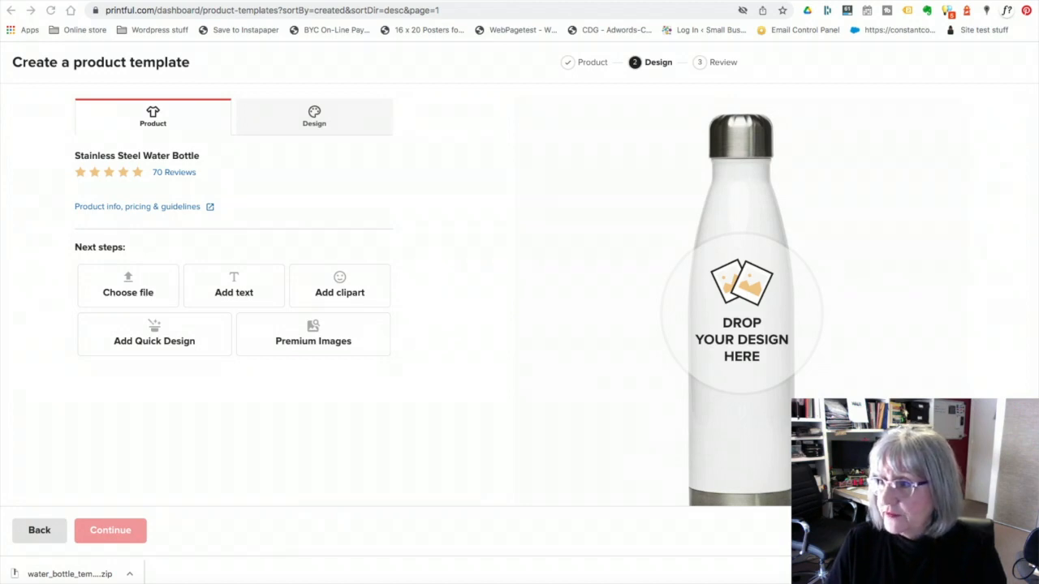
pyautogui.moveTo(1015, 305); pyautogui.dragTo(749, 334)
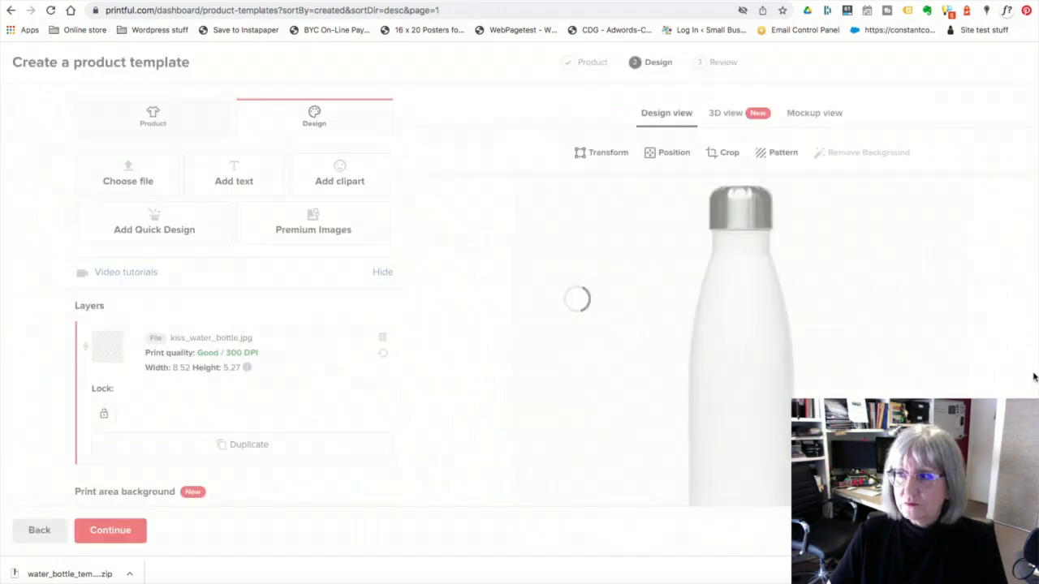
pyautogui.scroll(-2, 520, 284)
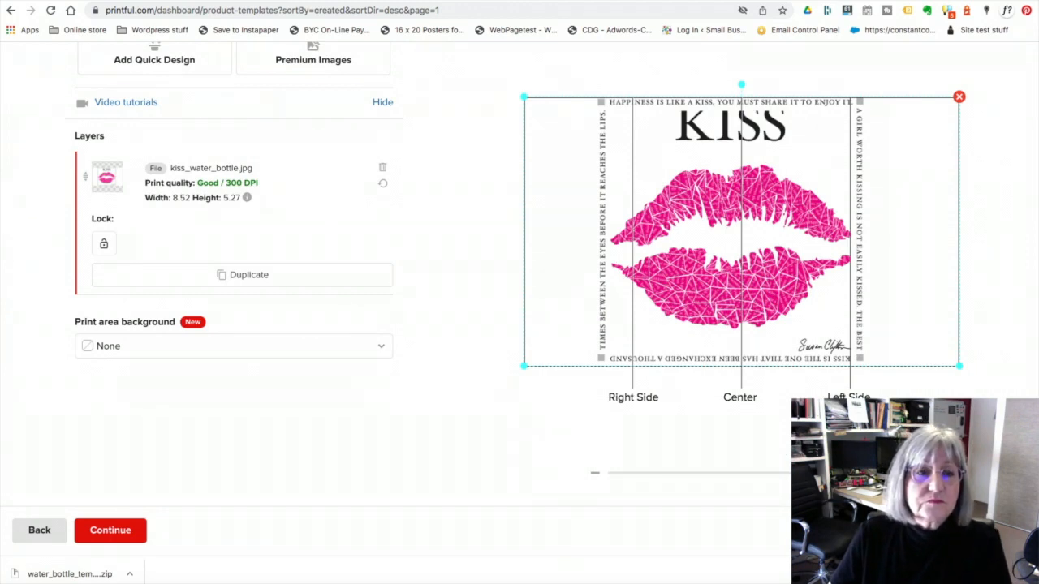
pyautogui.scroll(1, 519, 261)
pyautogui.scroll(2, 1028, 297)
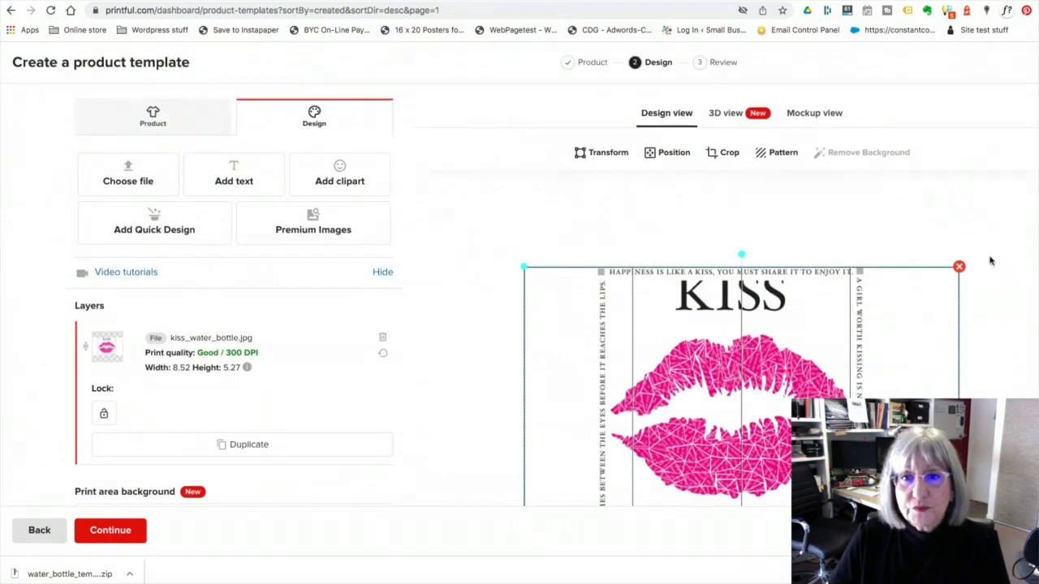
# Preview the plain bottle mockups, viewing the design from the front, both sides and the back.
pyautogui.click(813, 115)
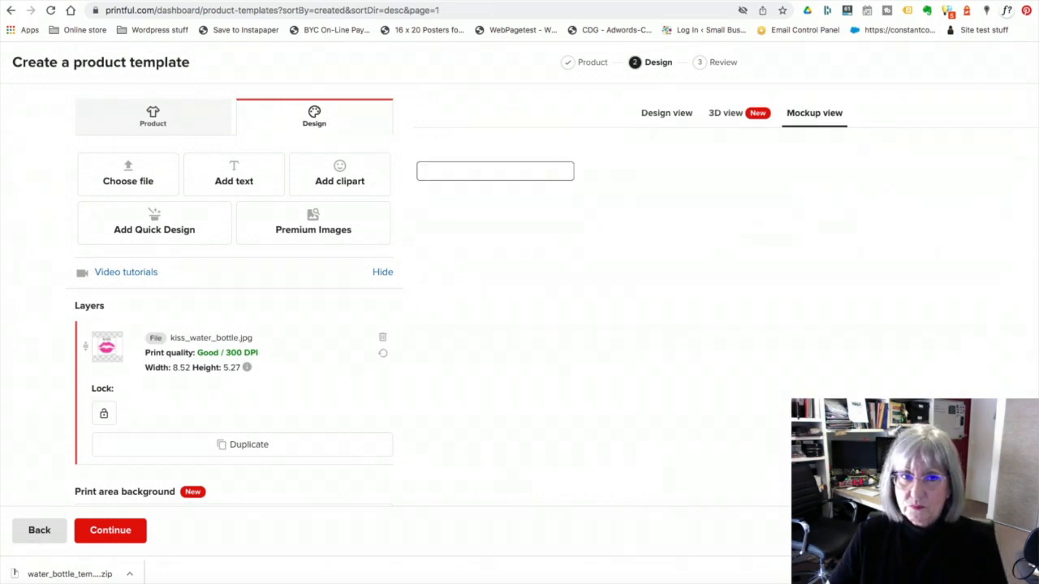
pyautogui.scroll(-5, 817, 378)
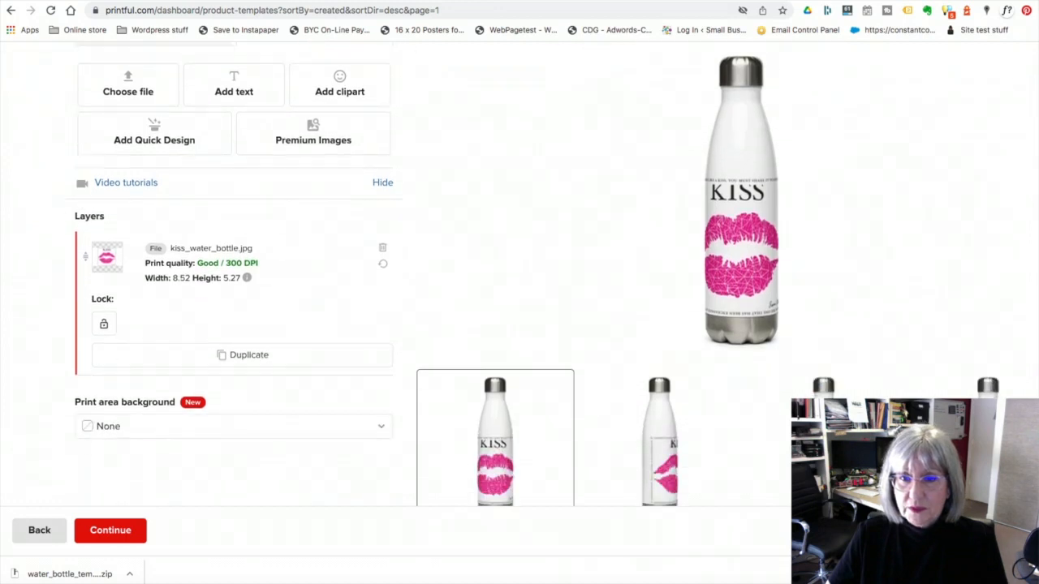
pyautogui.click(818, 378)
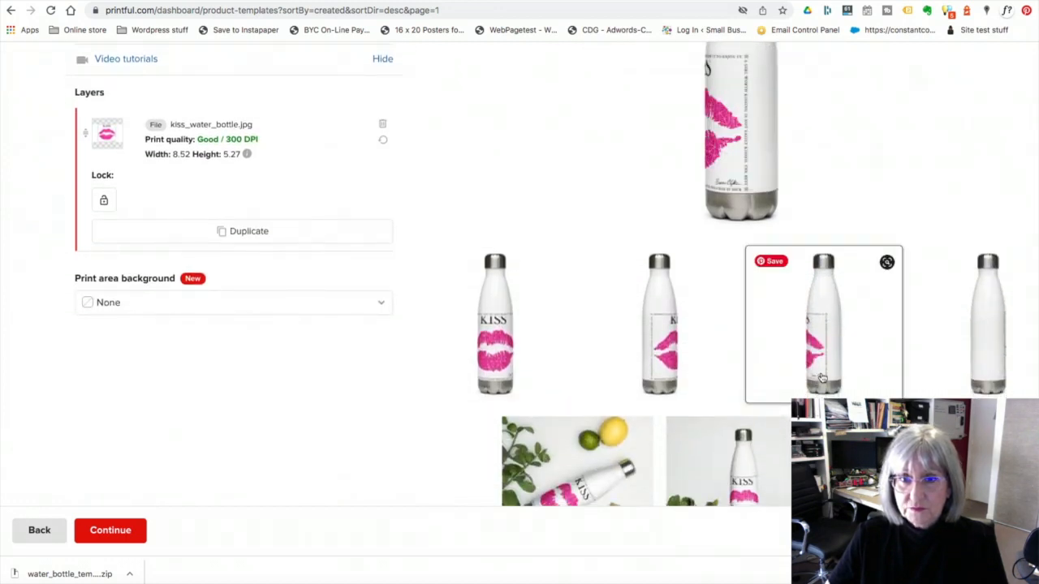
pyautogui.click(670, 360)
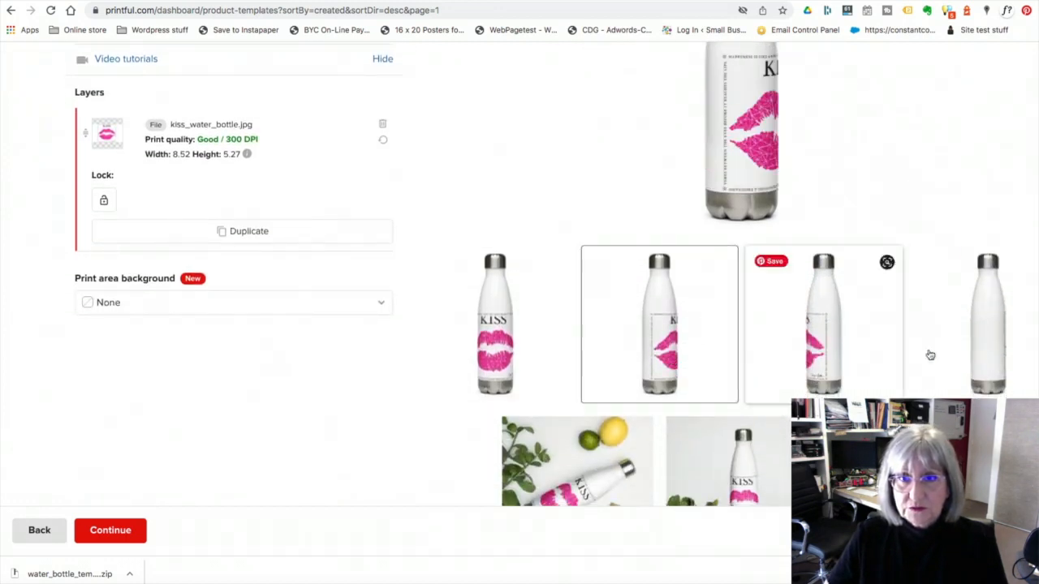
pyautogui.scroll(-1, 1020, 341)
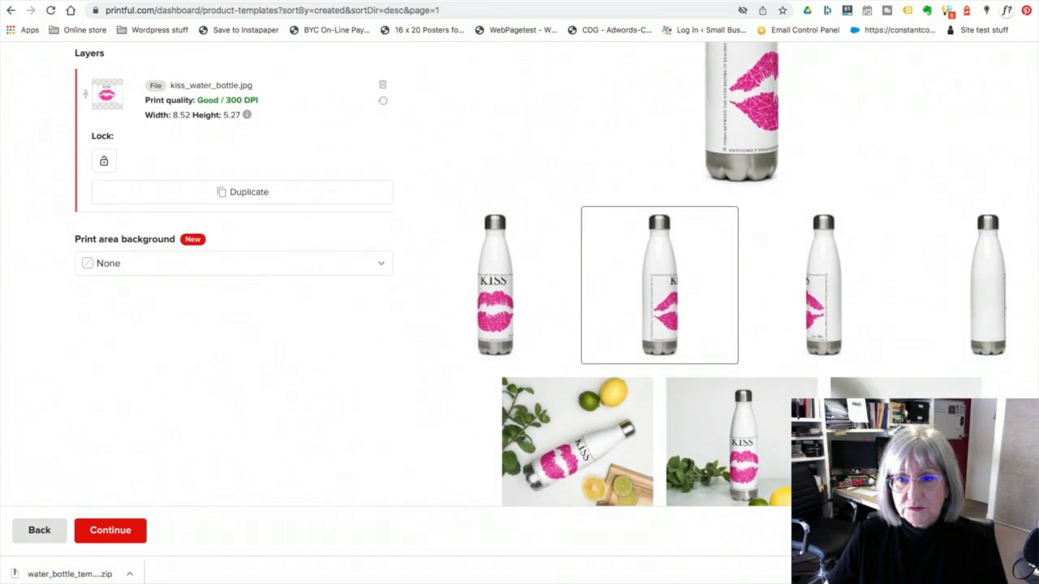
pyautogui.click(1000, 314)
# Preview the lifestyle mockups of the bottle lying with citrus fruit, standing upright and held in a hand.
pyautogui.scroll(-1, 1028, 339)
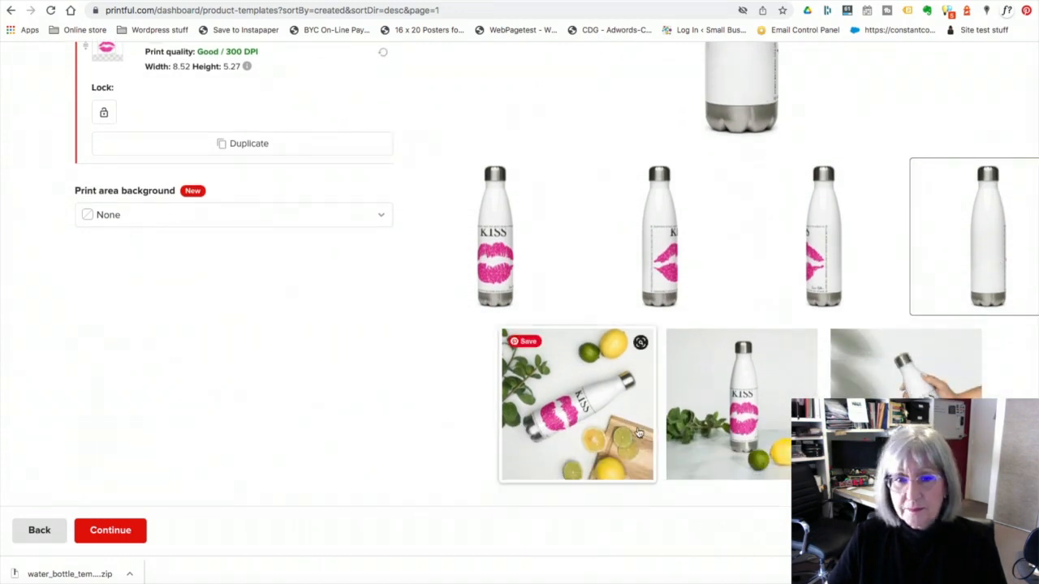
pyautogui.click(583, 413)
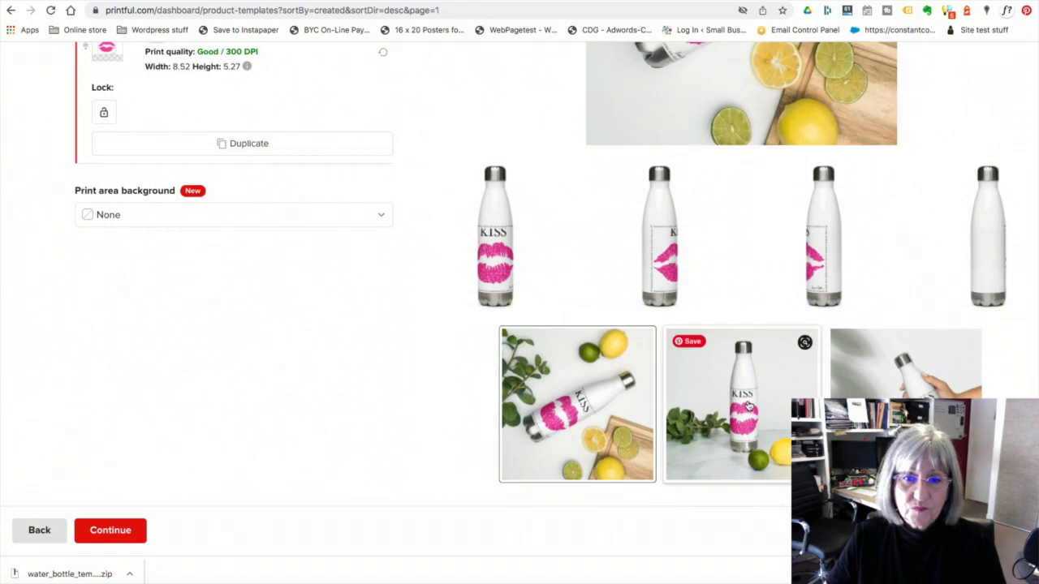
pyautogui.click(742, 402)
pyautogui.scroll(3, 877, 349)
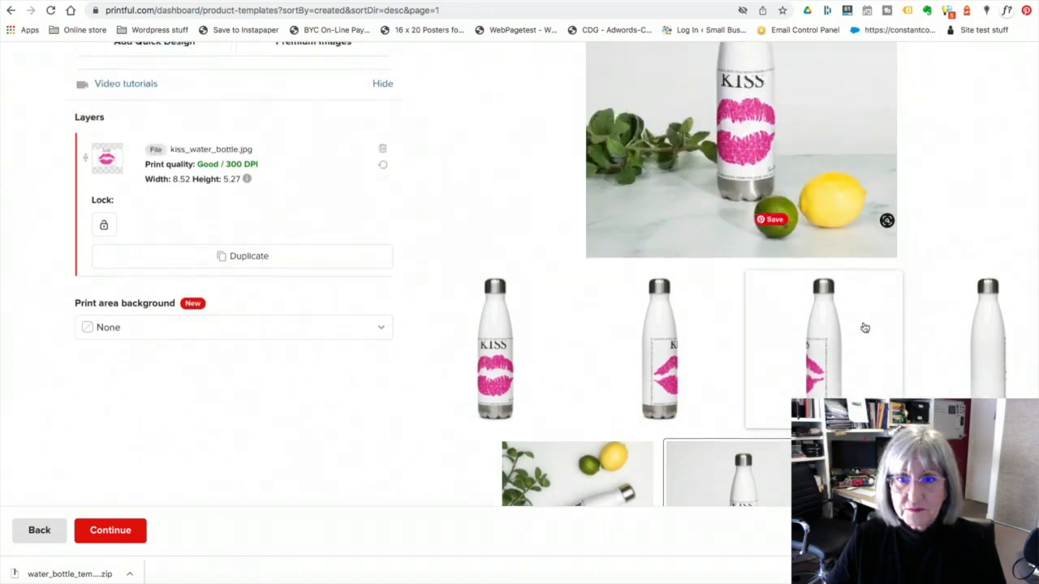
pyautogui.scroll(-3, 953, 388)
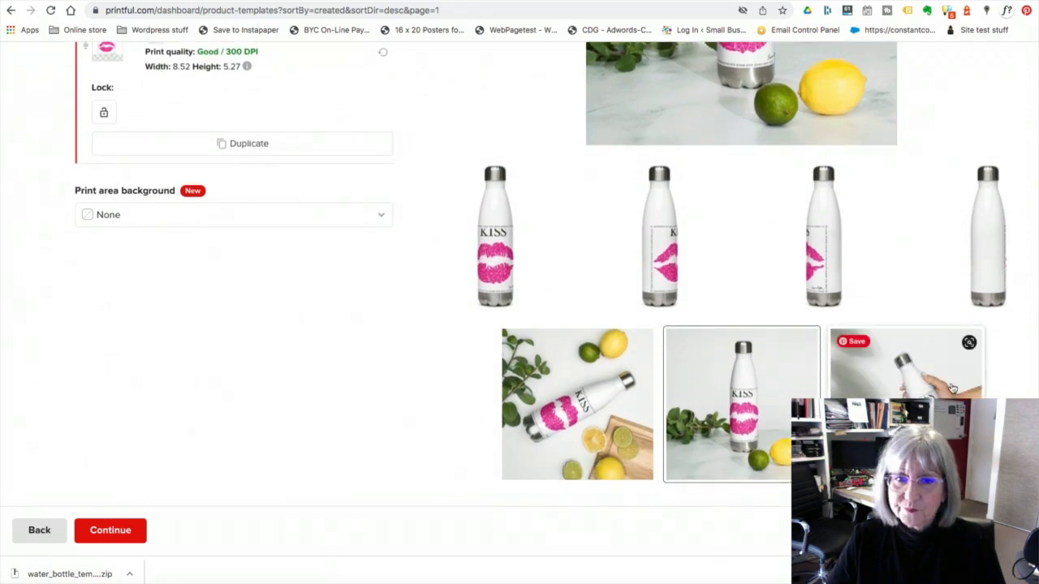
pyautogui.click(951, 389)
pyautogui.scroll(2, 858, 212)
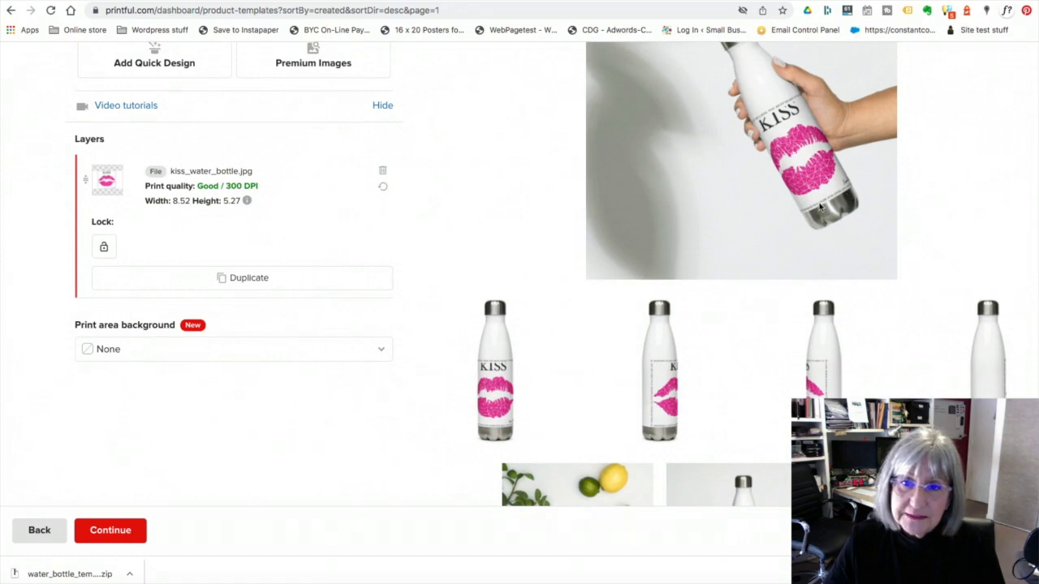
pyautogui.scroll(3, 974, 230)
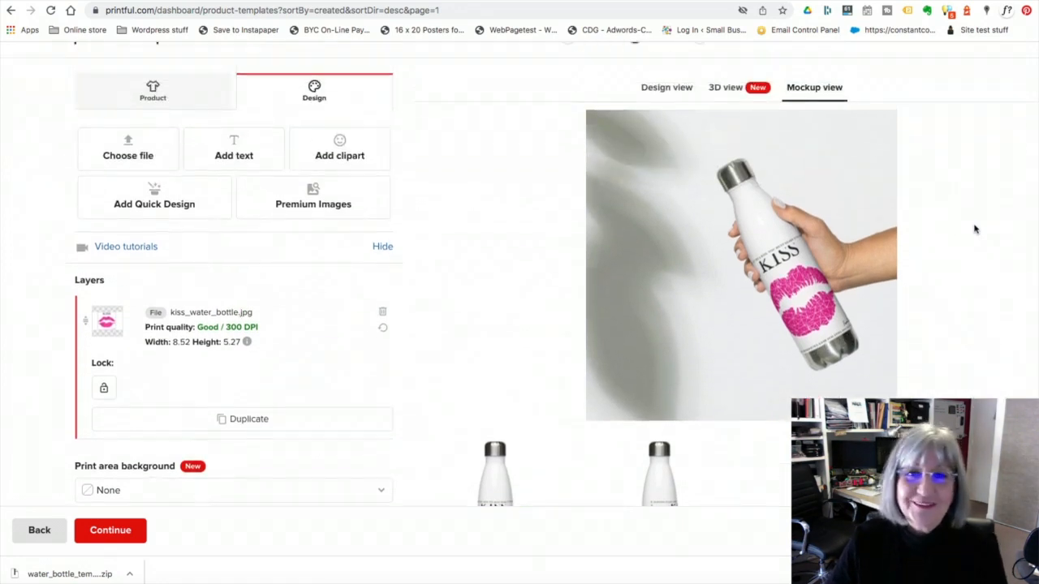
# Return to the design view and shrink the KISS artwork to about 8.04 × 4.98 inches within the print area.
pyautogui.click(680, 122)
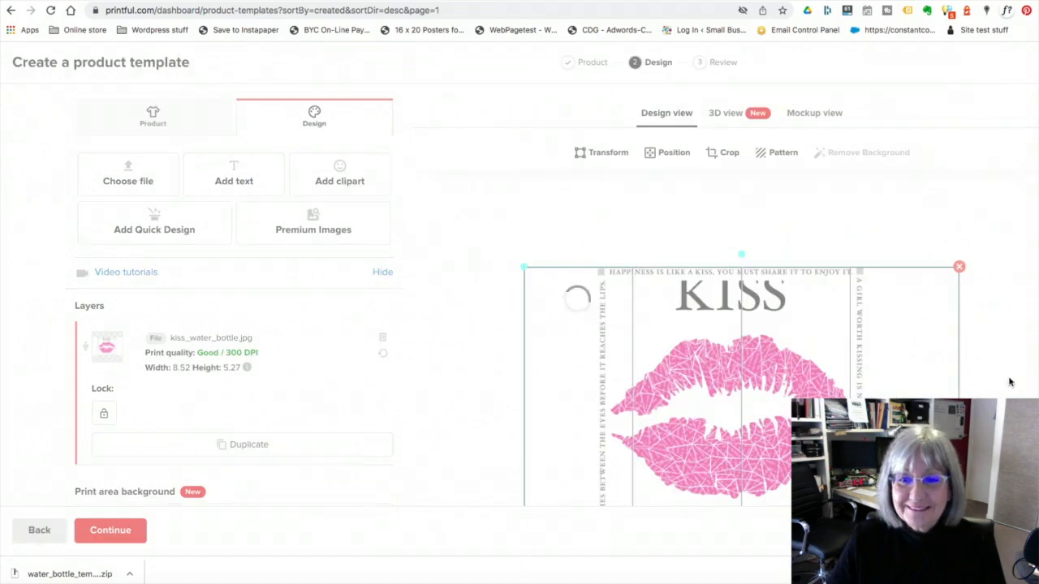
pyautogui.scroll(-1, 1009, 380)
pyautogui.scroll(-1, 1008, 379)
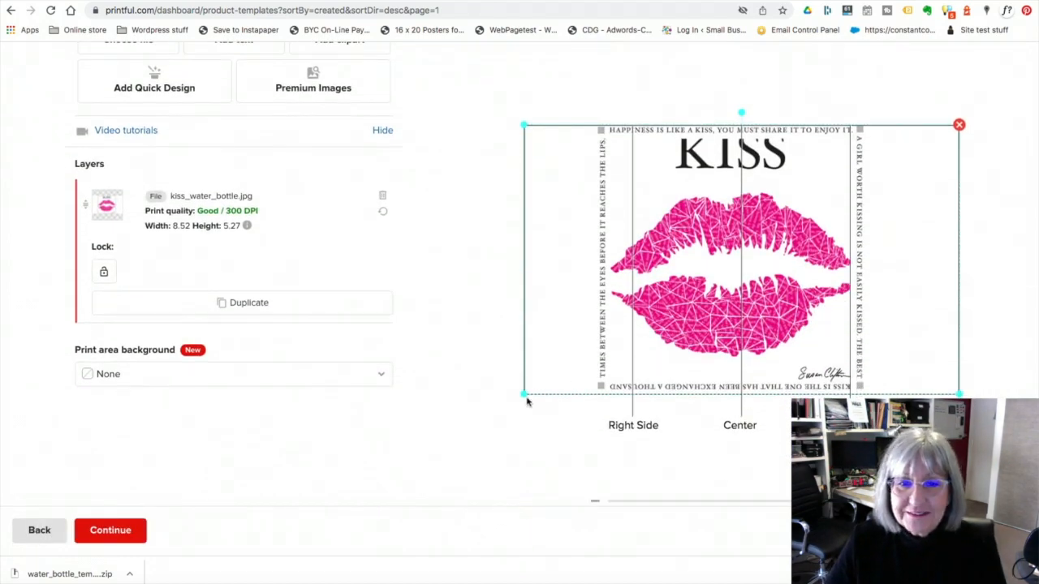
pyautogui.moveTo(524, 394); pyautogui.dragTo(536, 387)
pyautogui.scroll(2, 1011, 217)
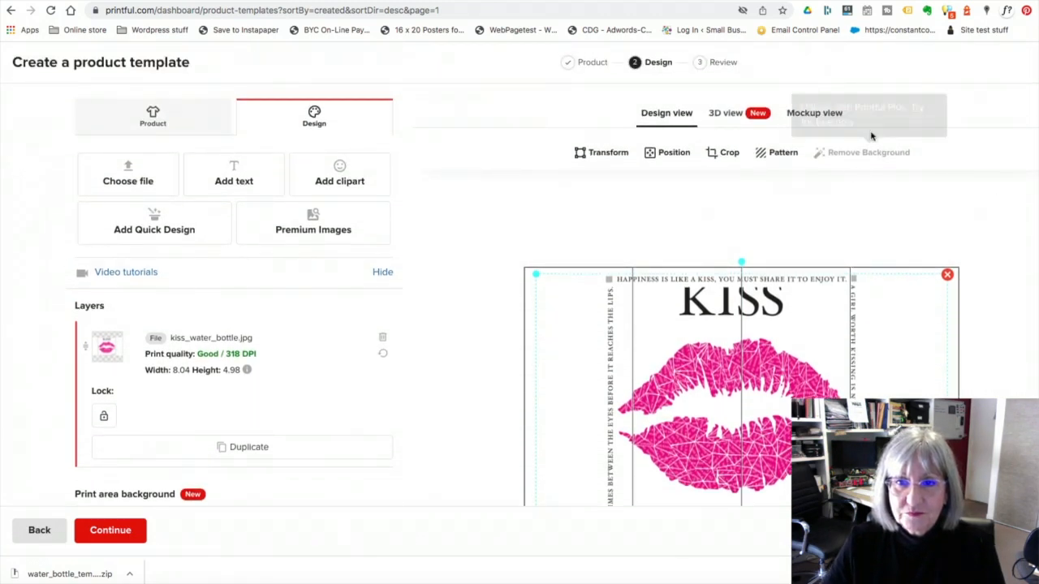
pyautogui.scroll(-3, 519, 292)
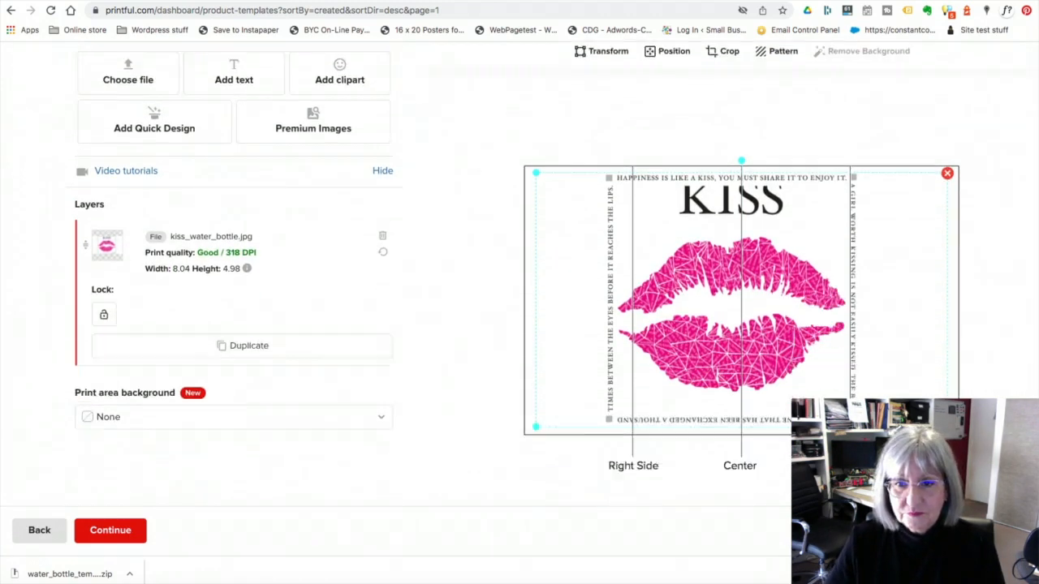
# Preview the bottle mockups with the resized KISS artwork.
pyautogui.scroll(2, 519, 292)
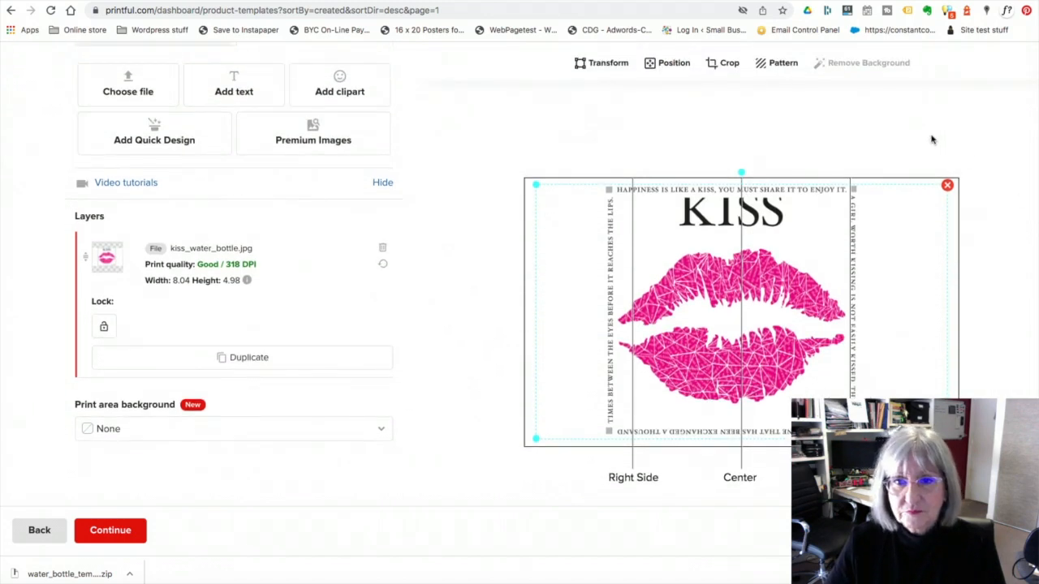
pyautogui.scroll(1, 869, 122)
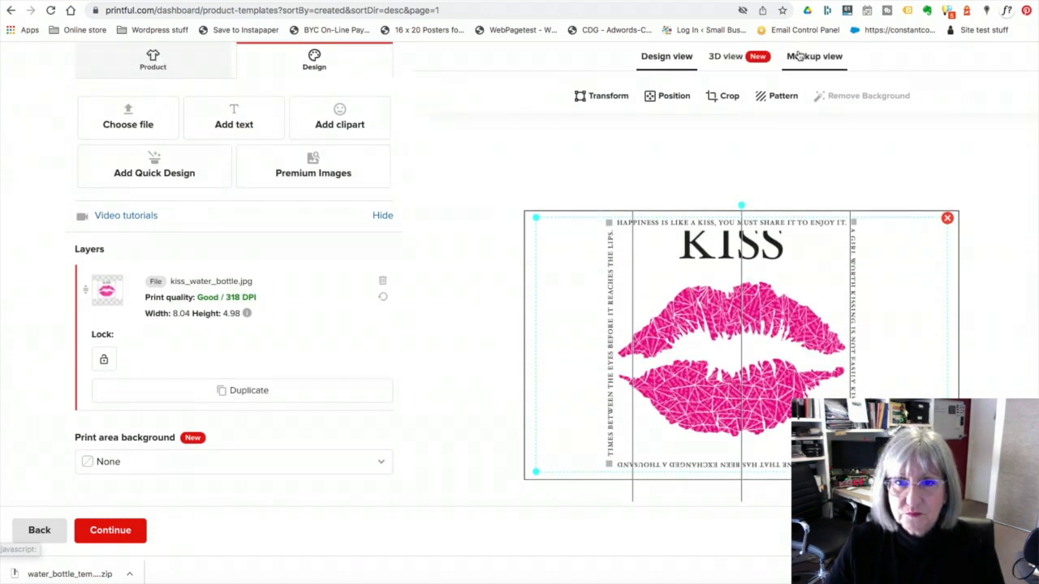
pyautogui.click(798, 56)
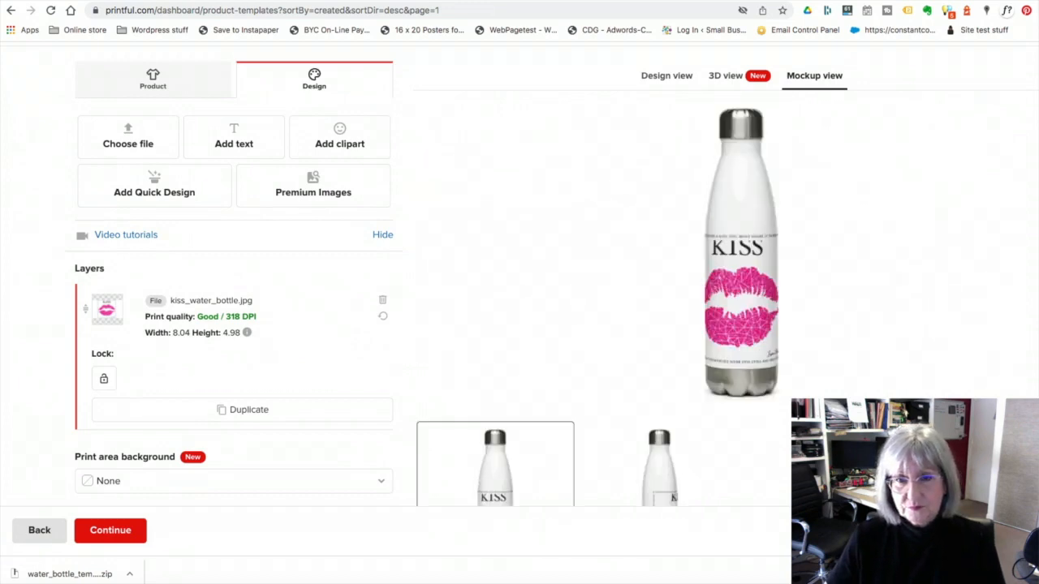
pyautogui.scroll(-5, 519, 276)
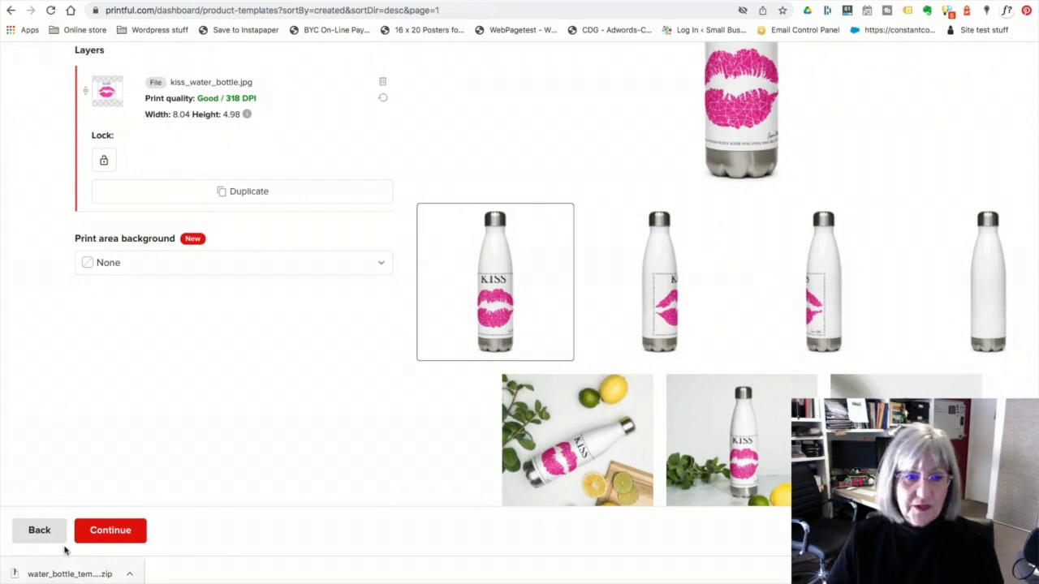
# Proceed to the template review, title the template "Kiss Stainless Steel Water Bottle" and save it.
pyautogui.click(109, 531)
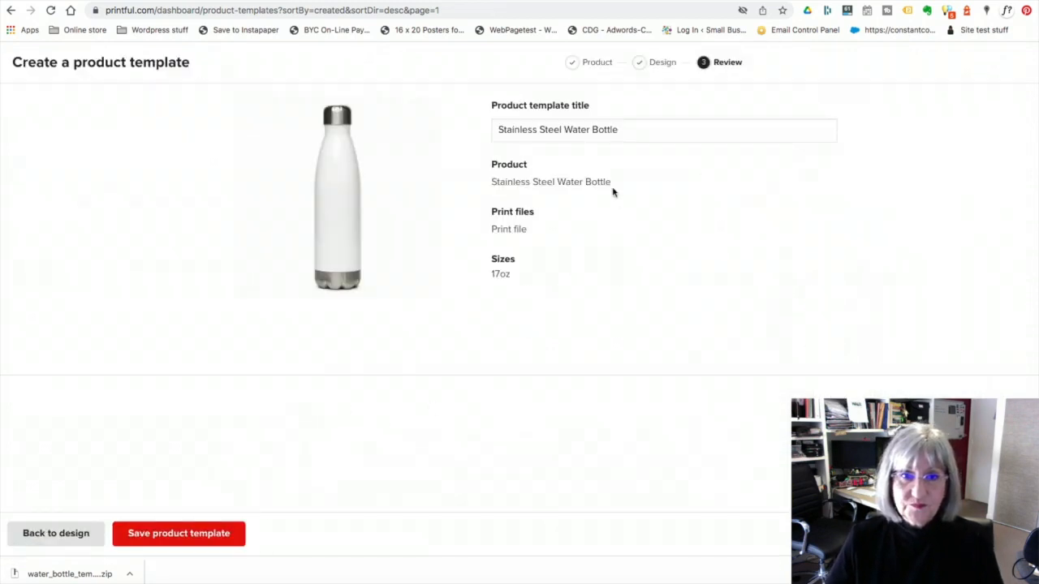
pyautogui.click(498, 130)
pyautogui.write('Kiss')
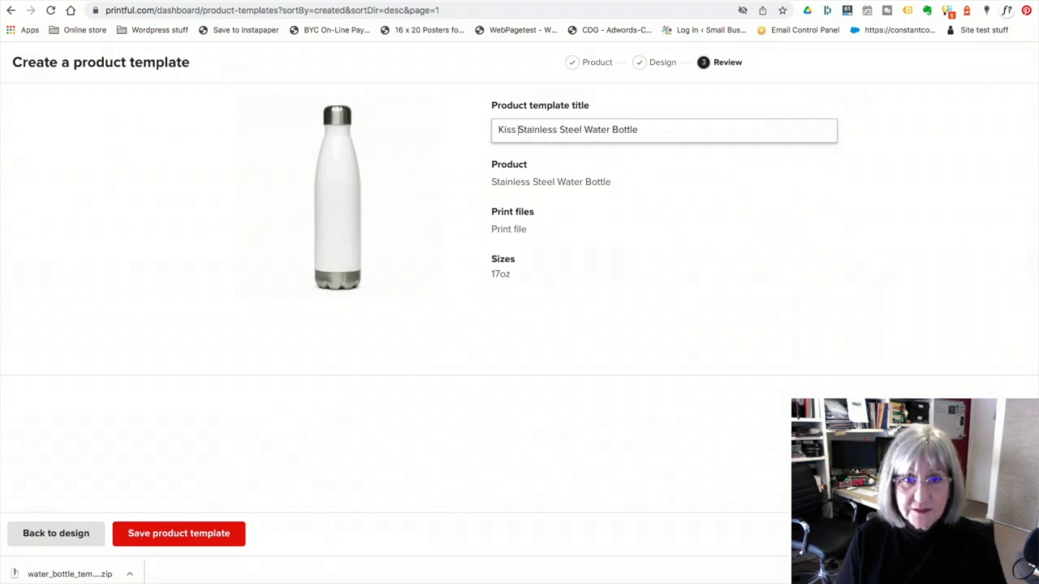
pyautogui.click(169, 537)
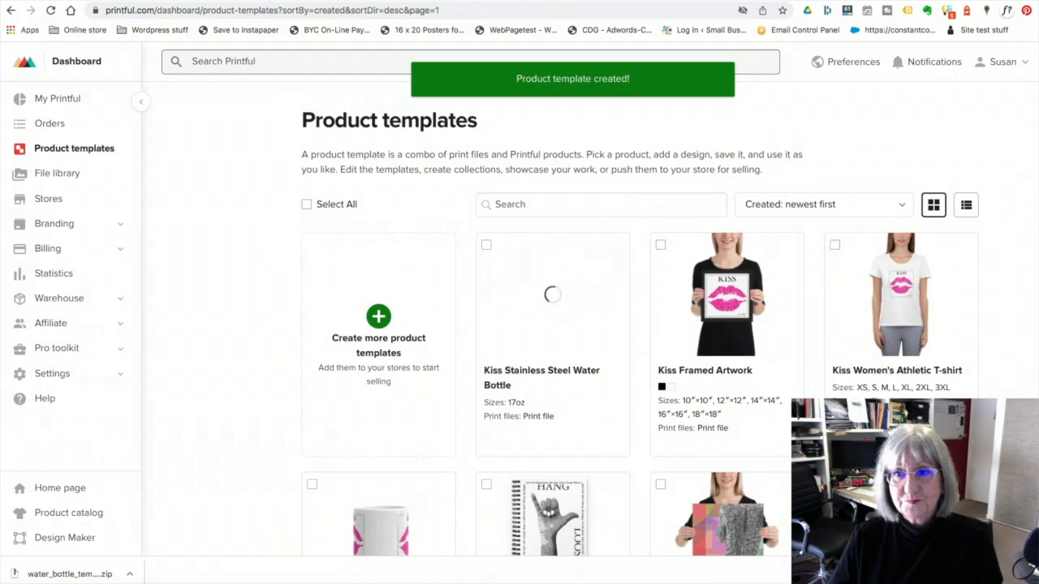
# Start adding the saved bottle template to the store, choose the Lifestyle 4 mockups and proceed to the details.
pyautogui.click(546, 284)
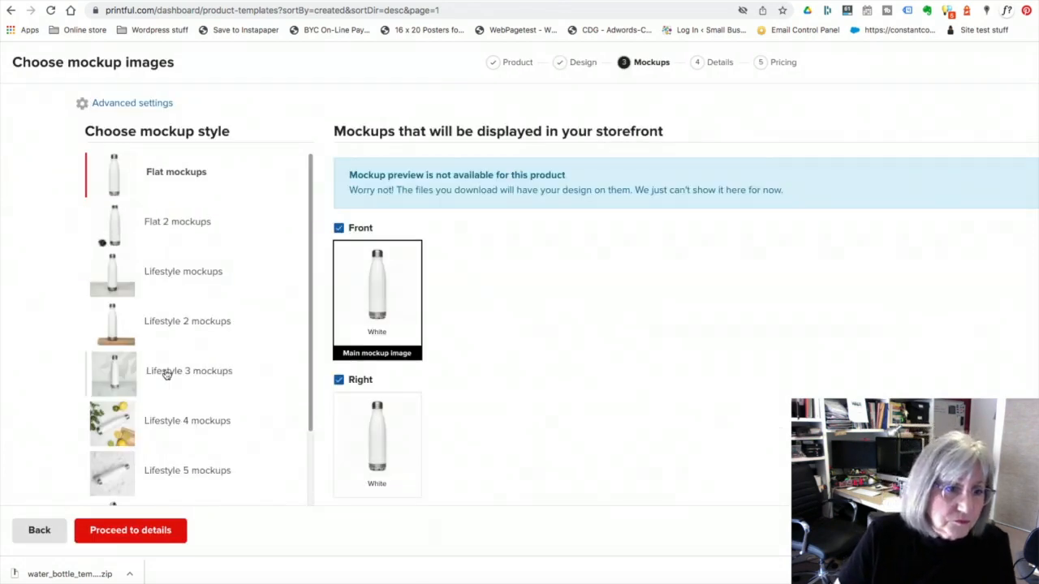
pyautogui.click(144, 425)
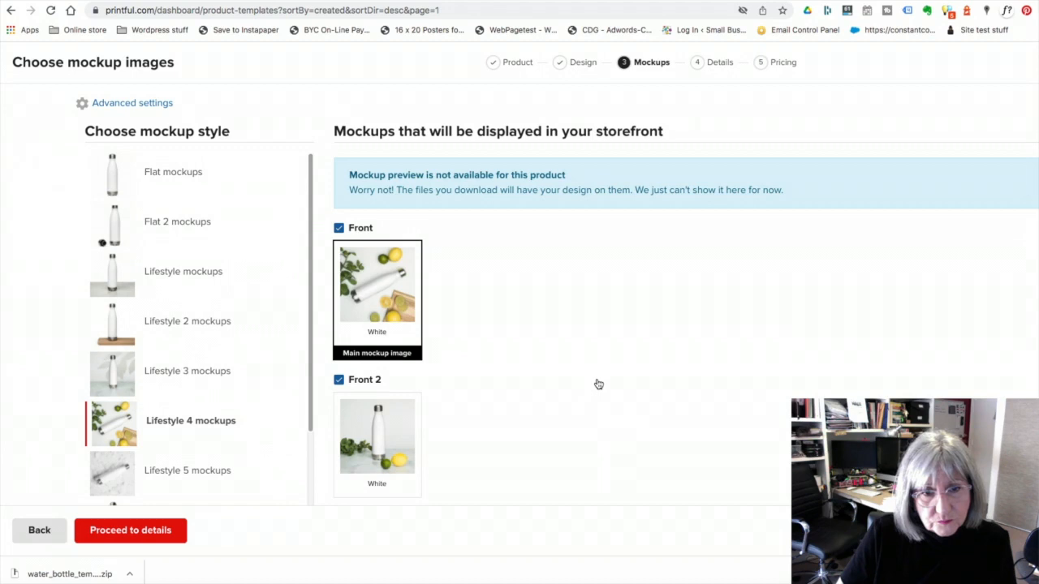
pyautogui.scroll(-3, 598, 384)
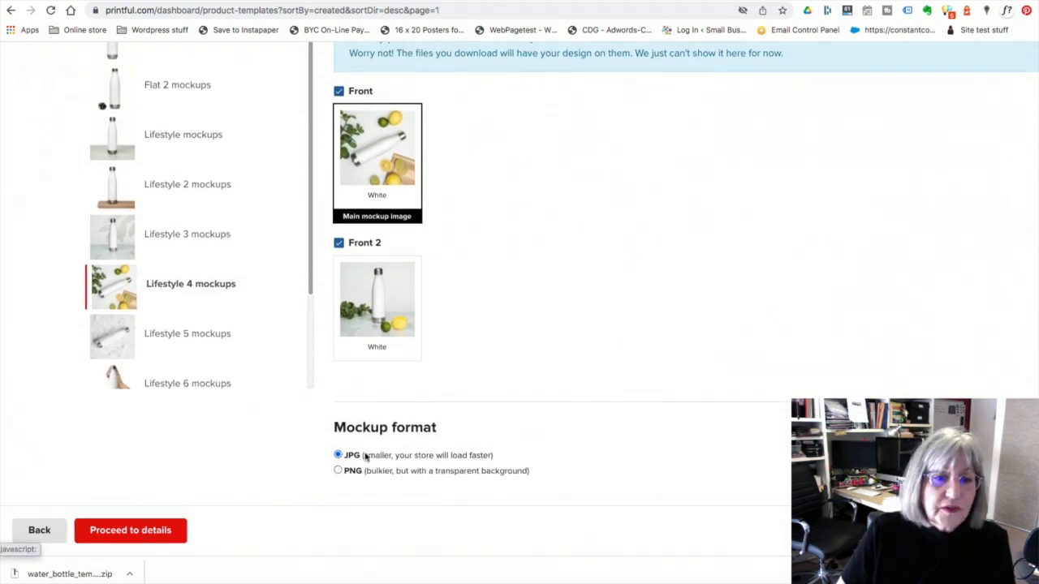
pyautogui.click(123, 532)
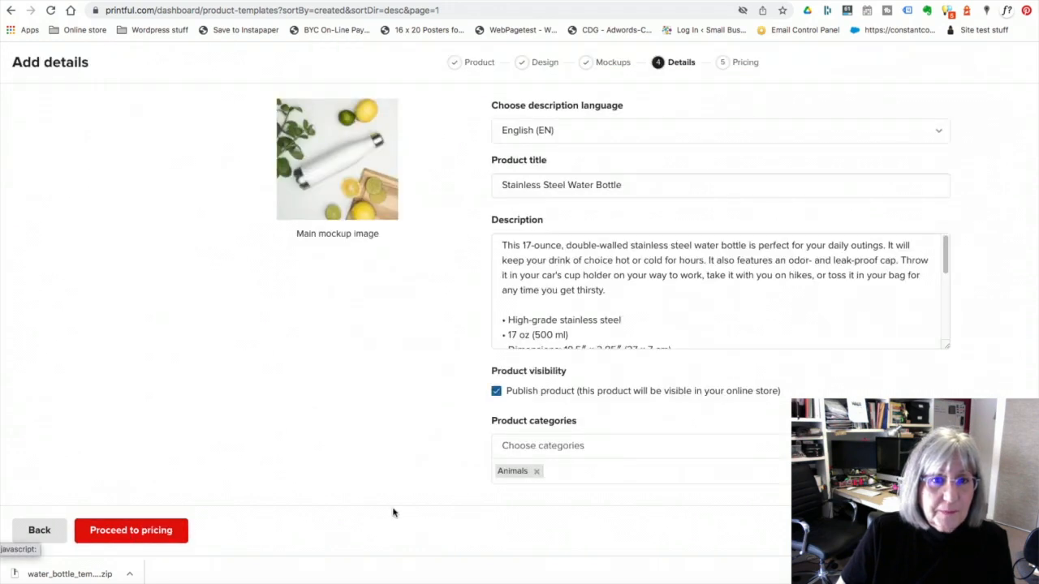
# Change the product title to "Kiss Stainless Steel Water Bottle - Pink".
pyautogui.click(504, 184)
pyautogui.write('Kiss')
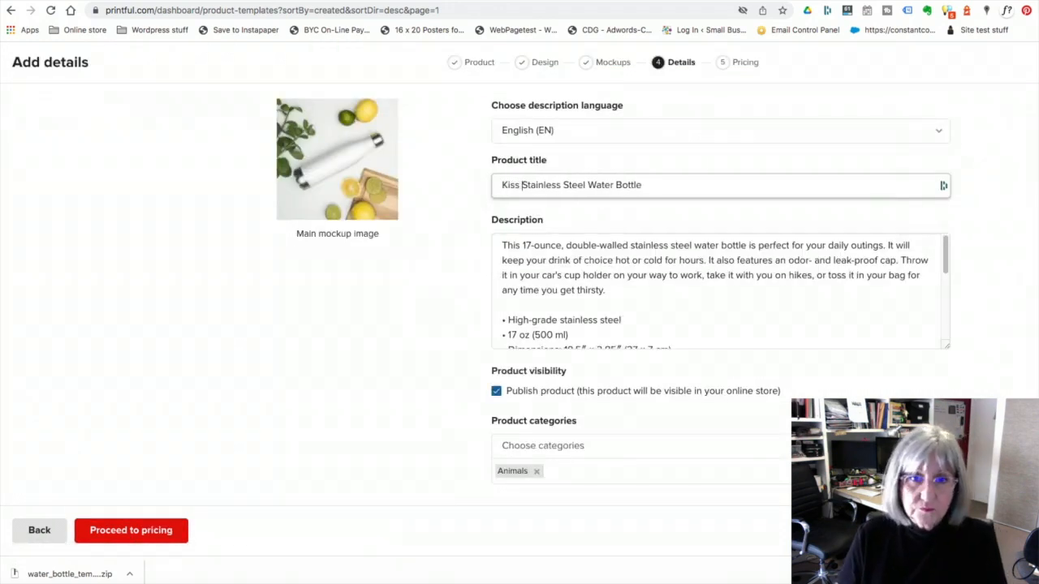
pyautogui.click(798, 180)
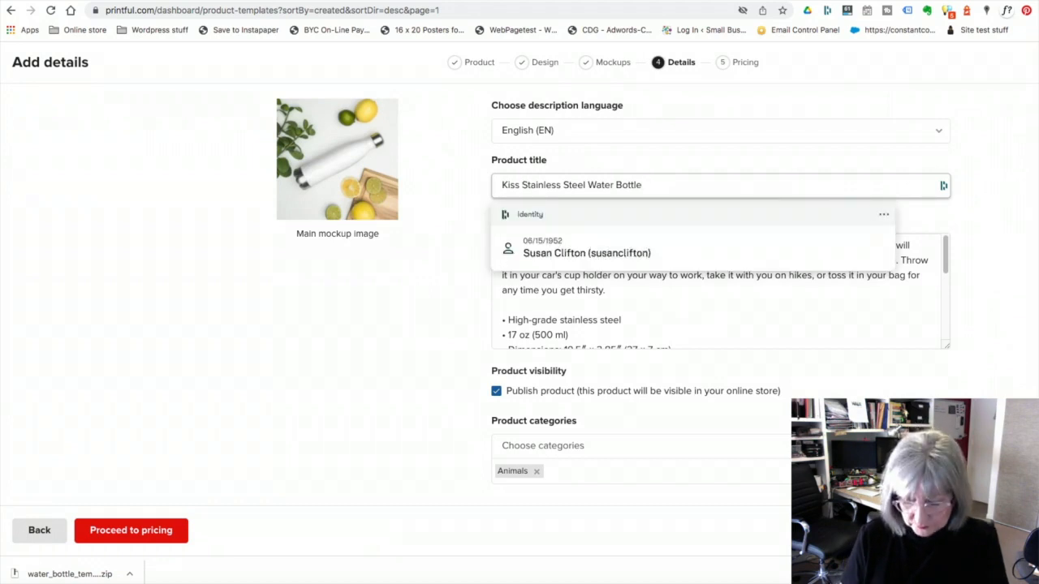
pyautogui.write('- Pink')
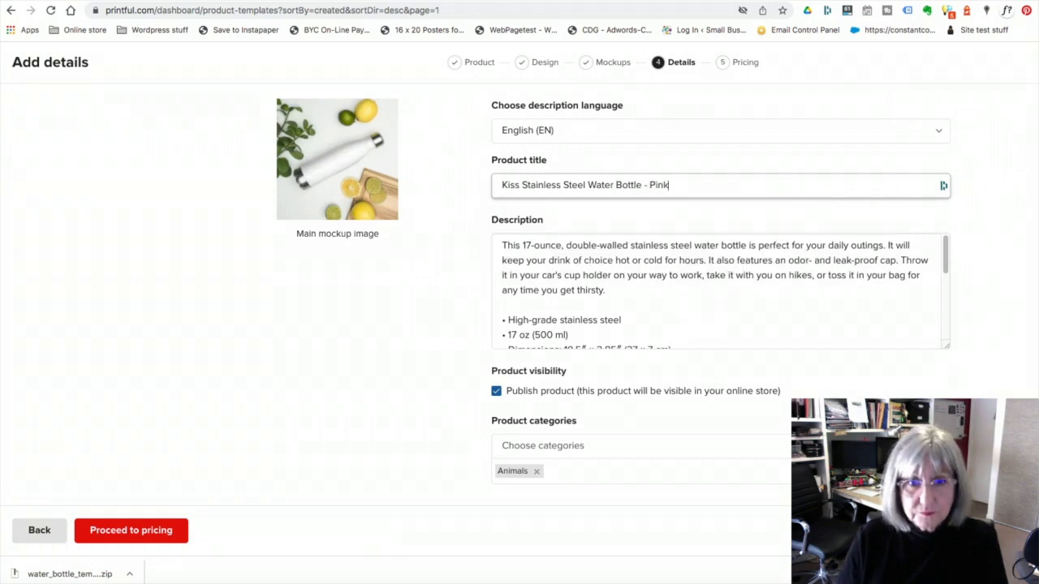
# Replace the Animals category with Grey Matter Products and proceed to pricing.
pyautogui.click(537, 471)
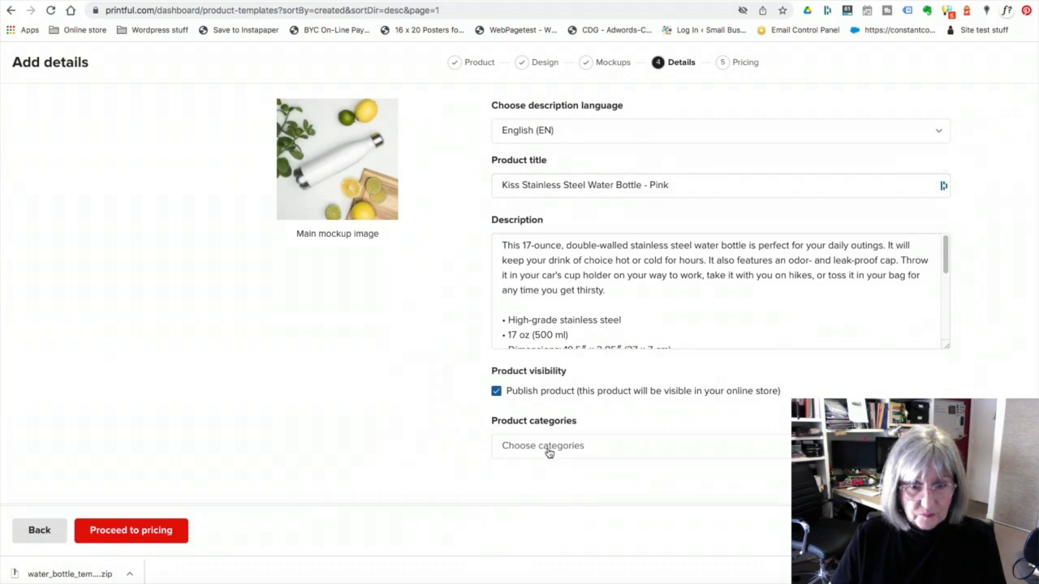
pyautogui.click(550, 449)
pyautogui.scroll(-1, 605, 504)
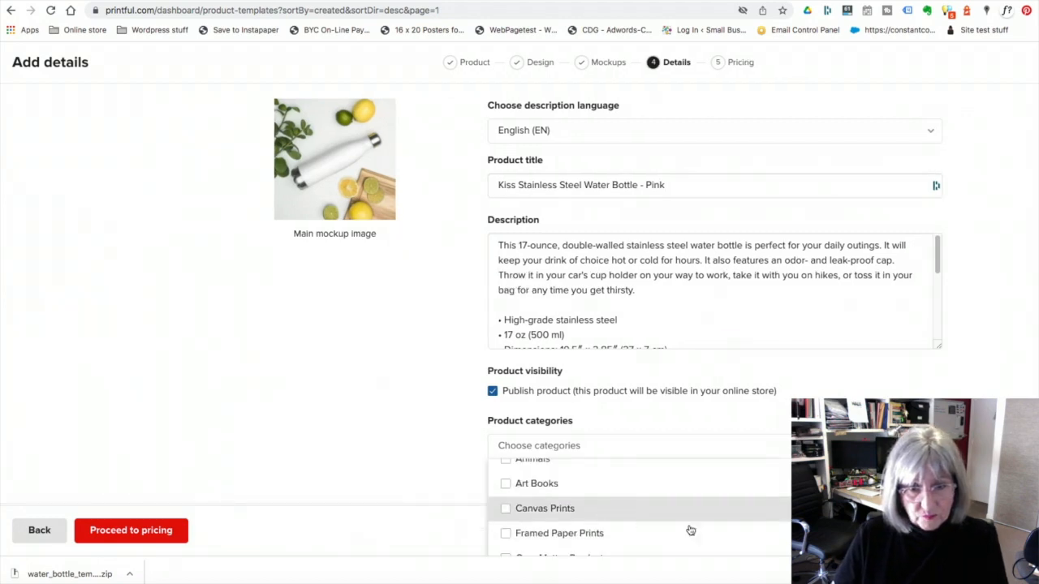
pyautogui.scroll(-3, 609, 503)
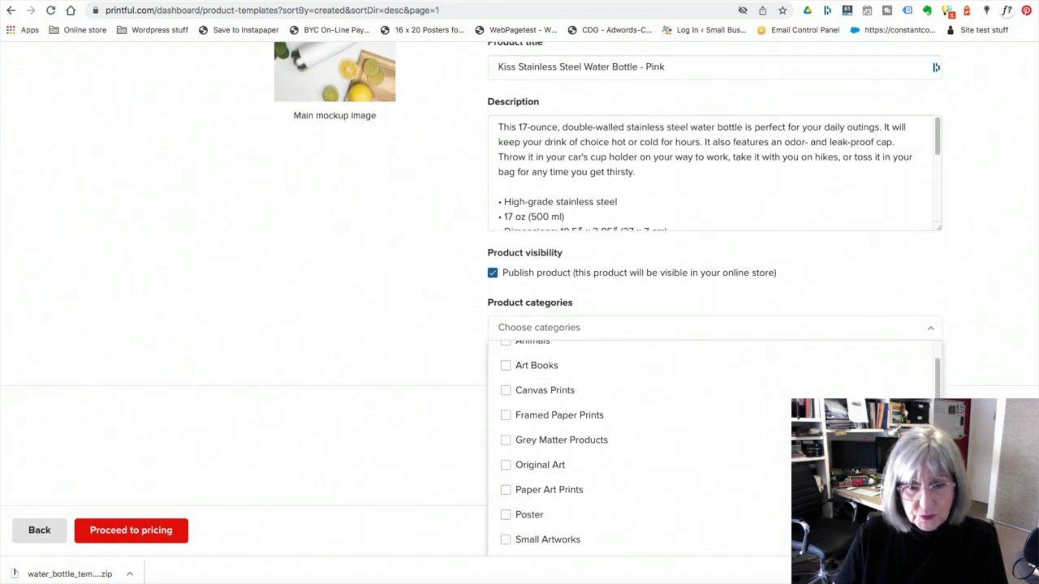
pyautogui.click(505, 439)
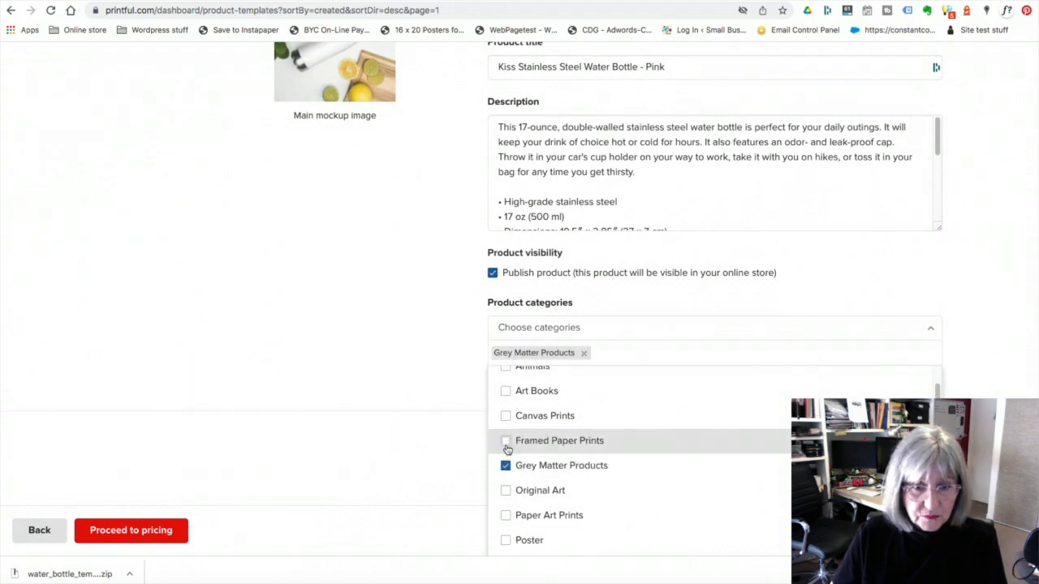
pyautogui.click(134, 530)
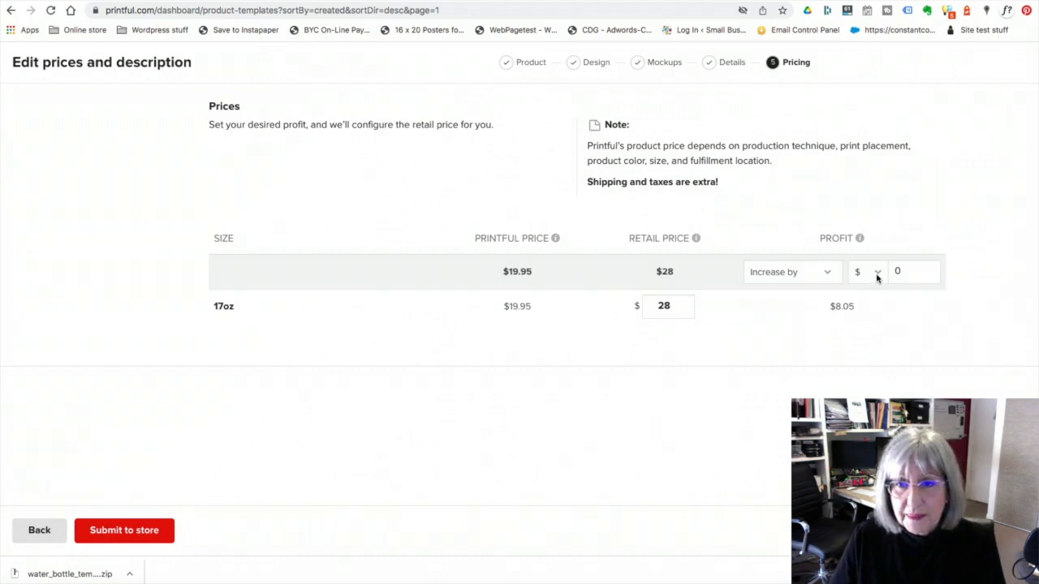
# Increase the bottle's retail price by 20 dollars through the profit setting.
pyautogui.click(879, 277)
pyautogui.click(864, 286)
pyautogui.click(919, 271)
pyautogui.press('Tab')
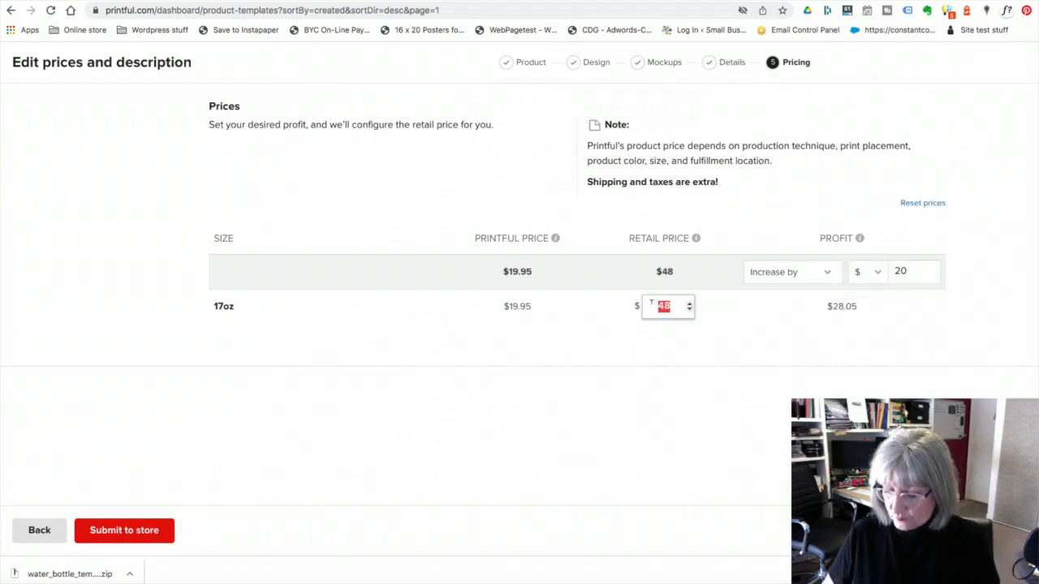
# Set the 17oz bottle's retail price to $28 and submit the product to the store.
pyautogui.write('28')
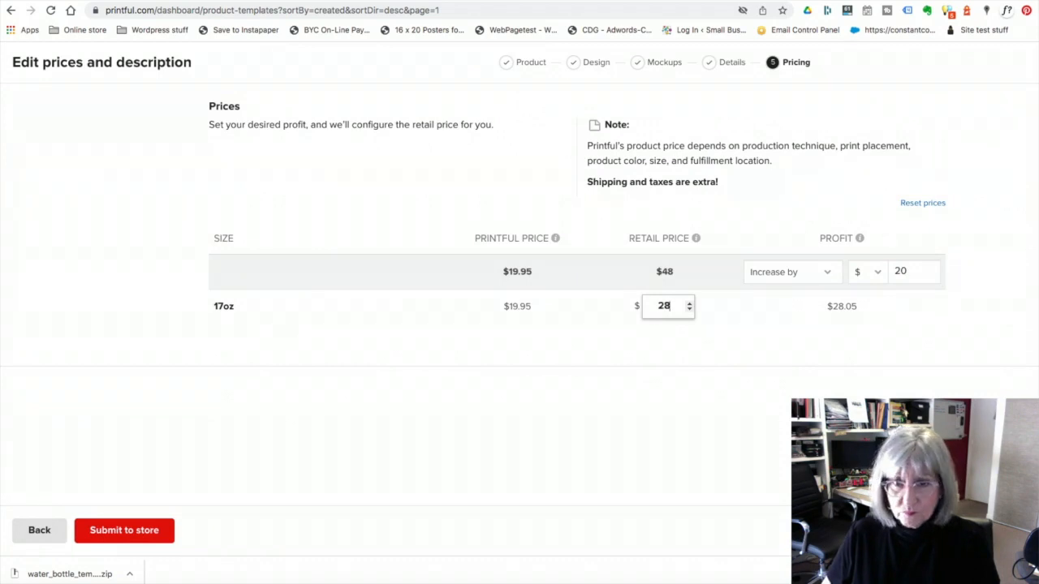
pyautogui.press('Tab')
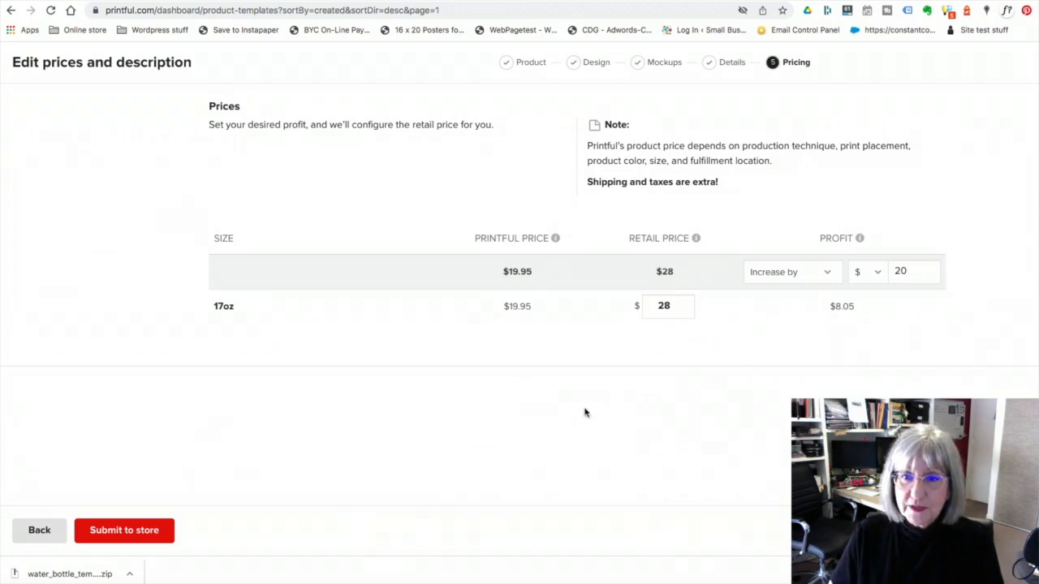
pyautogui.click(128, 529)
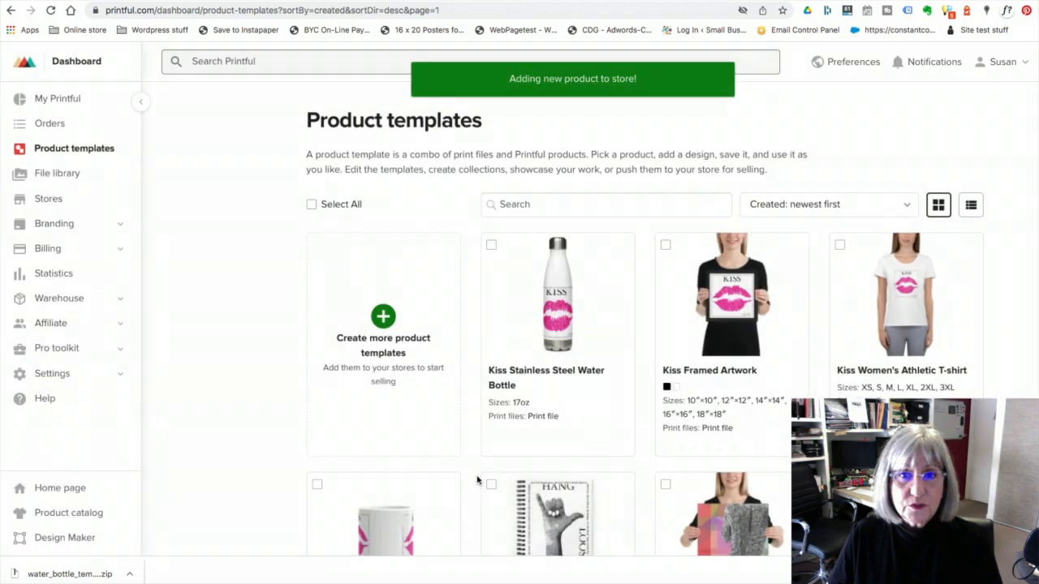
# Switch to the WordPress admin, list all store products and open Kiss Stainless Steel Water Bottle – Pink for editing.
pyautogui.click(582, 2)
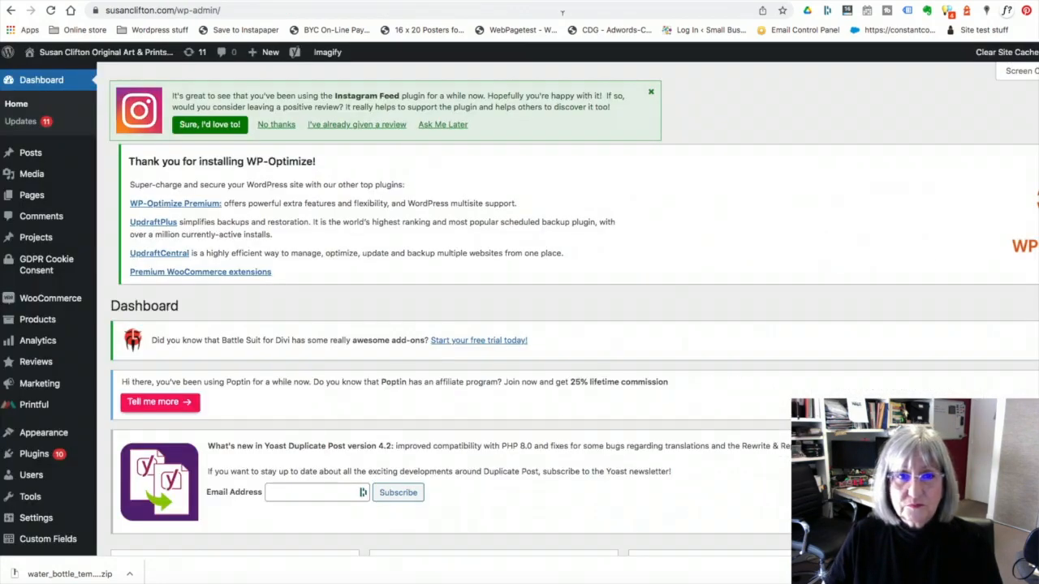
pyautogui.moveTo(25, 325)
pyautogui.click(114, 321)
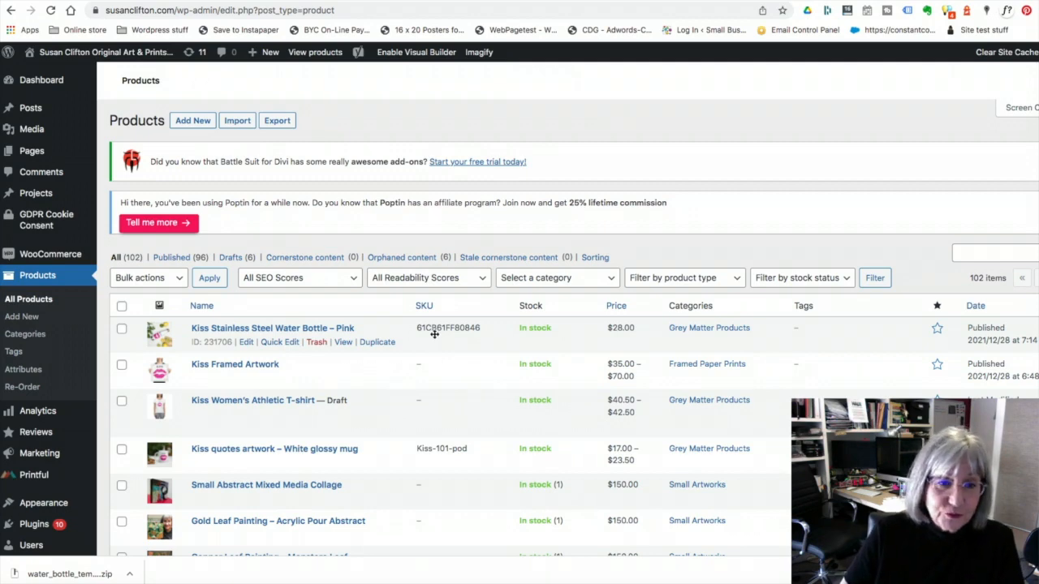
pyautogui.scroll(-2, 436, 333)
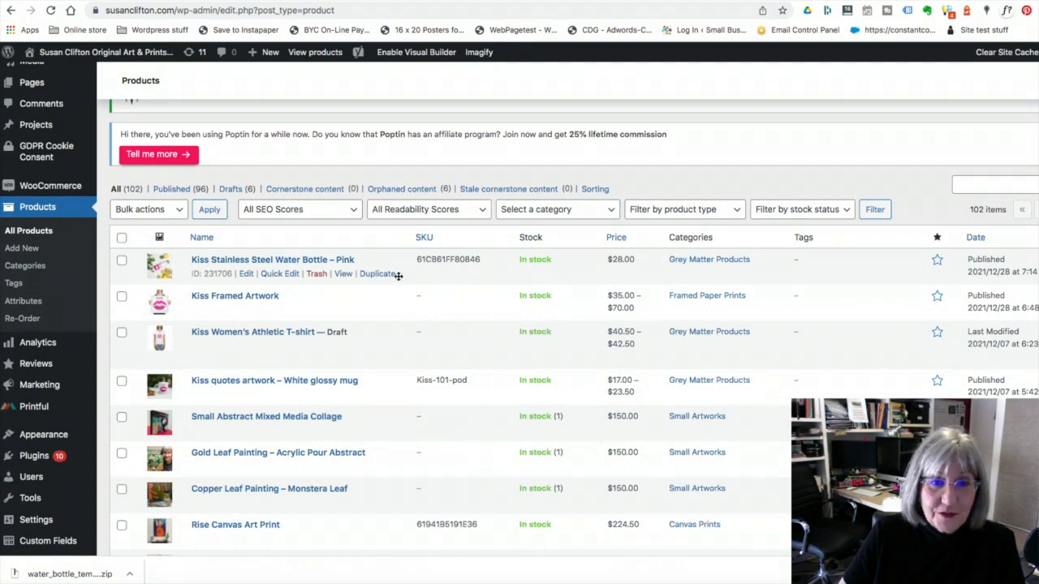
pyautogui.click(246, 275)
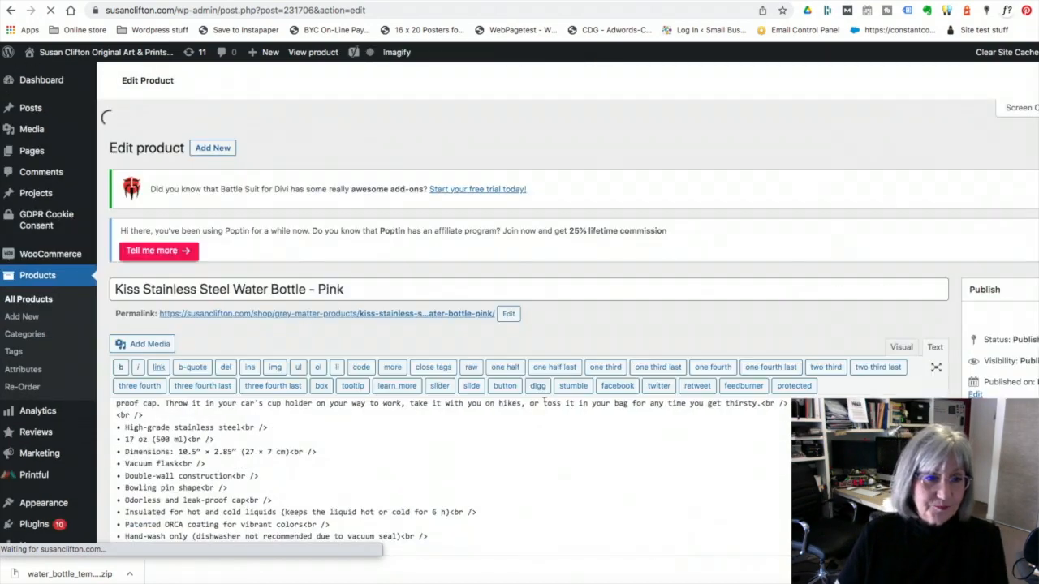
# Review the bottle's product edit page, including its description, price, SEO settings, images, size chart and short description.
pyautogui.scroll(-5, 475, 415)
pyautogui.scroll(-8, 528, 324)
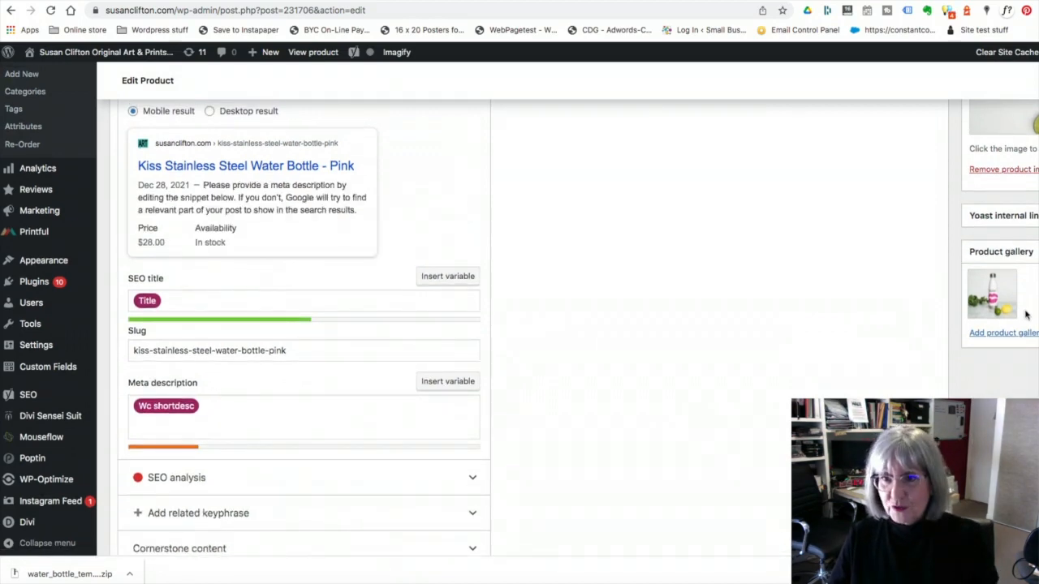
pyautogui.scroll(4, 519, 324)
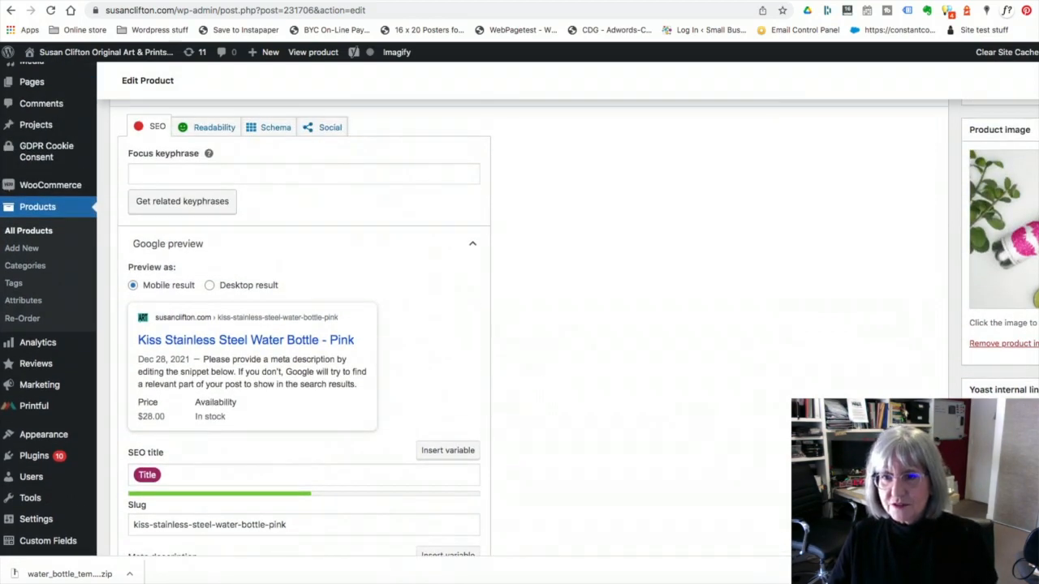
pyautogui.scroll(10, 872, 343)
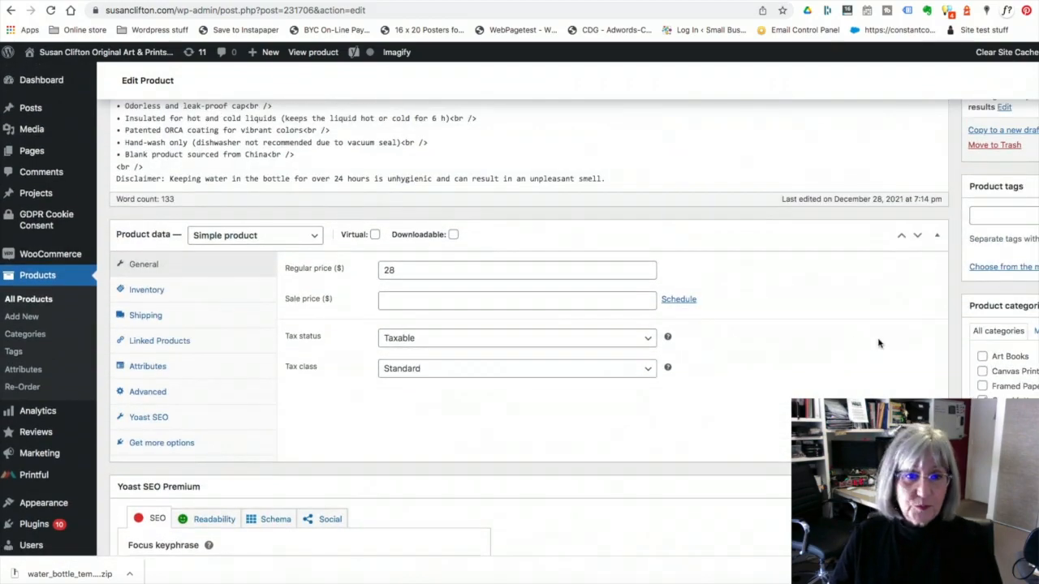
pyautogui.scroll(10, 871, 343)
pyautogui.scroll(-3, 881, 344)
pyautogui.scroll(-20, 884, 344)
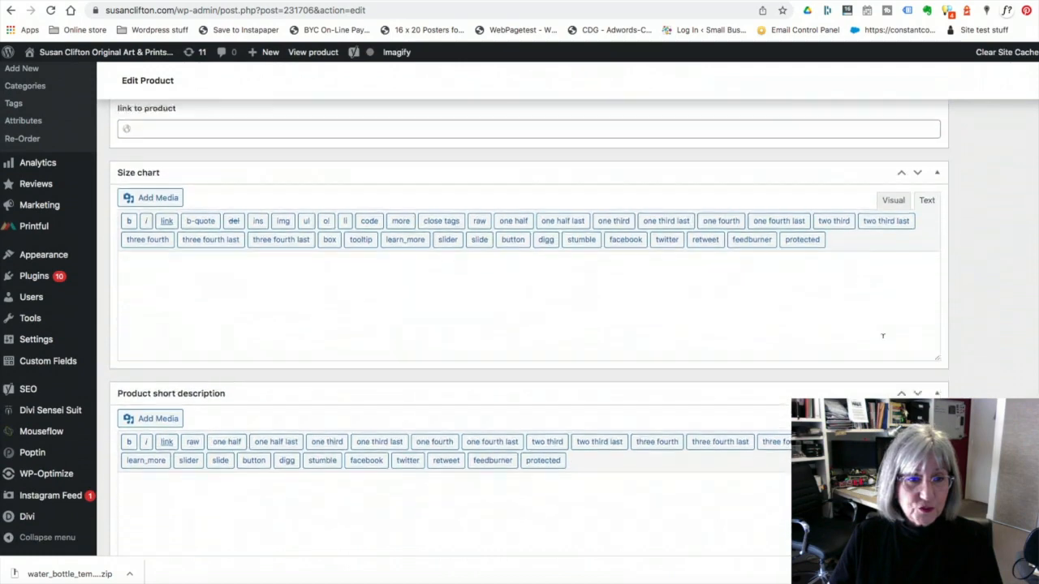
pyautogui.scroll(-8, 883, 335)
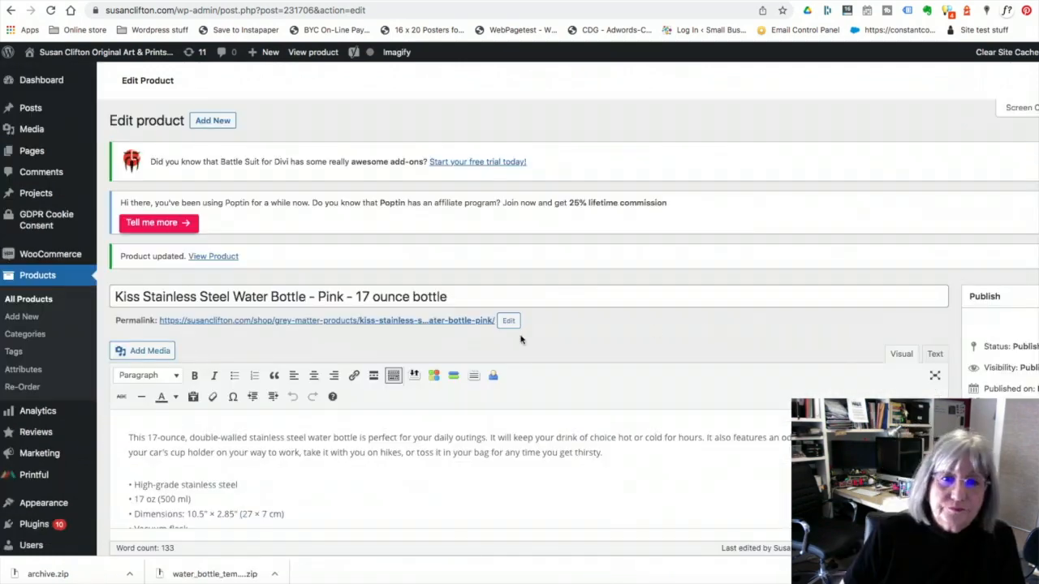
# Open the bottle's live shop page and check the 17-ounce wording in its title and short description.
pyautogui.click(459, 323)
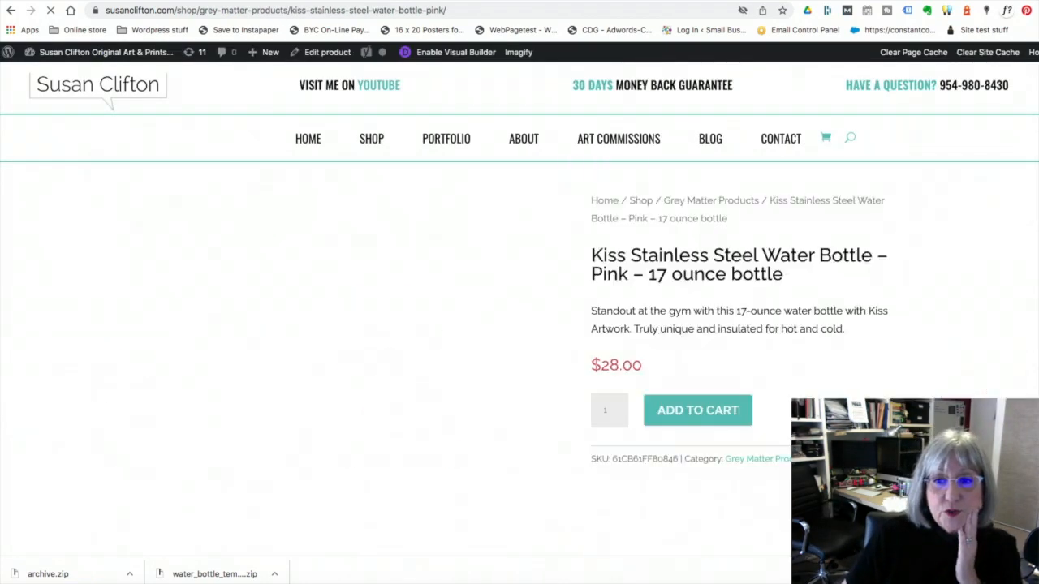
pyautogui.scroll(-3, 941, 311)
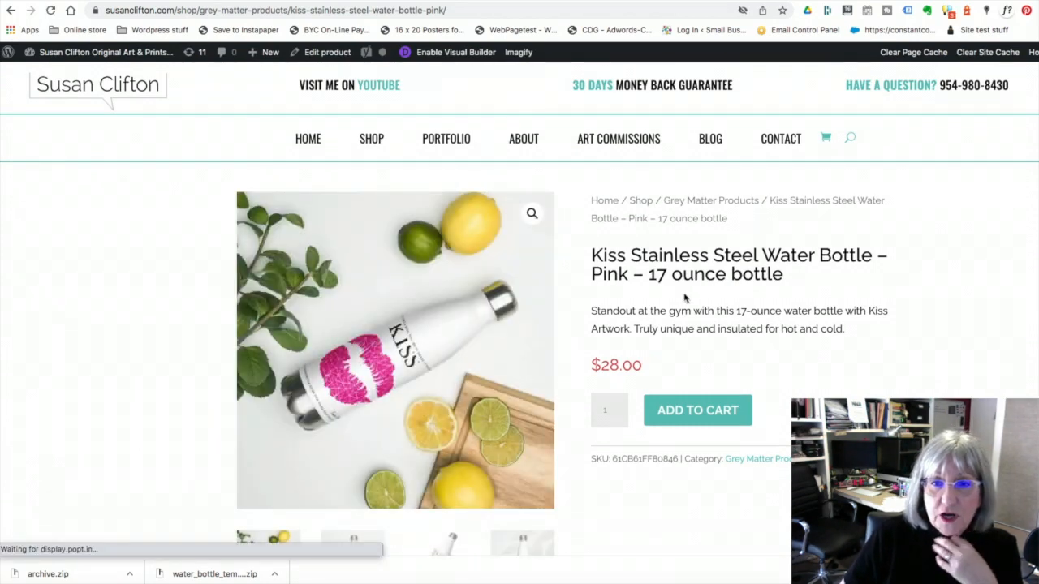
pyautogui.moveTo(648, 274); pyautogui.dragTo(786, 277)
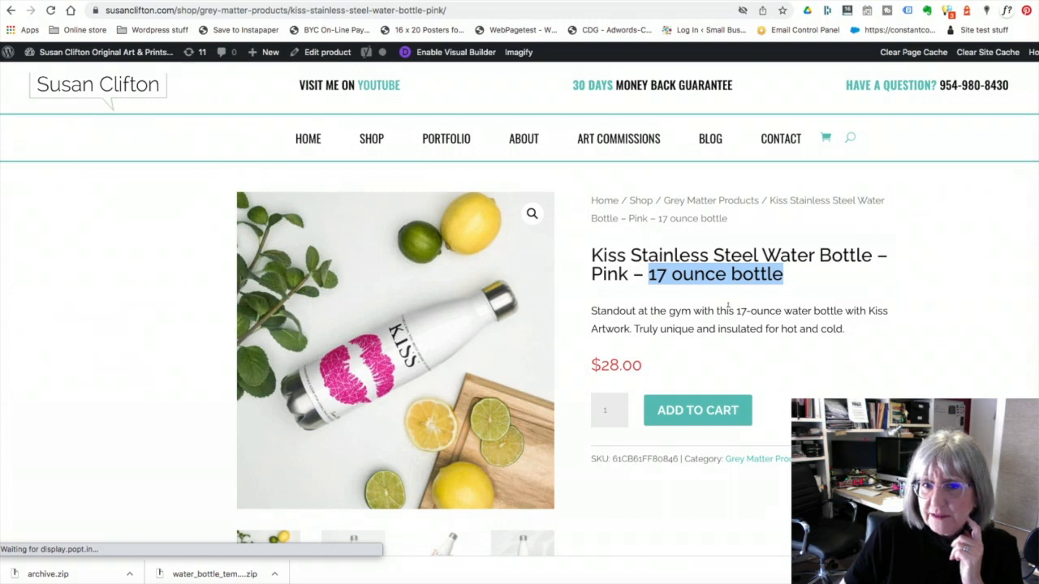
pyautogui.moveTo(736, 311); pyautogui.dragTo(809, 311)
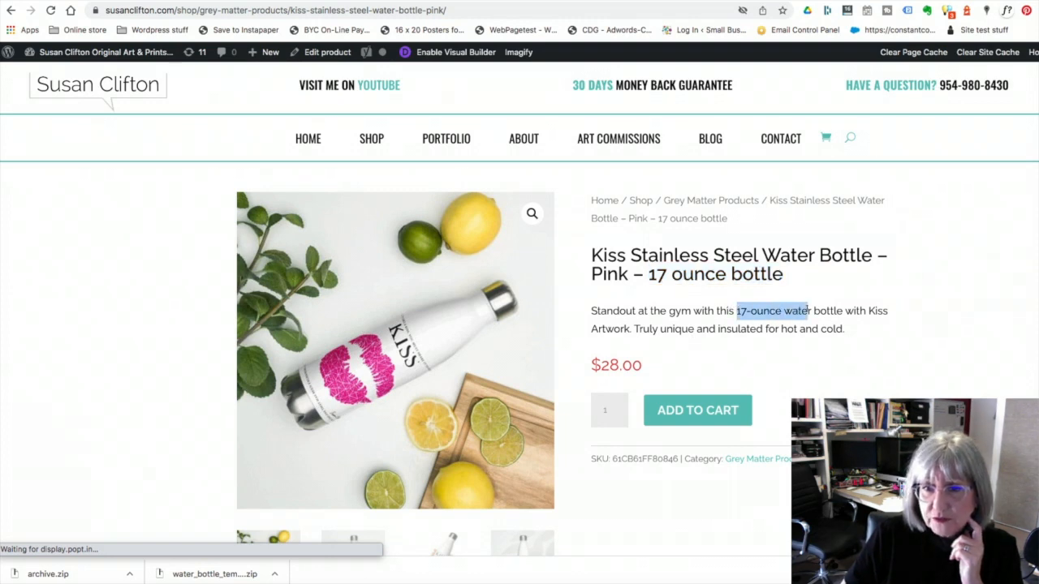
# Look through the live page's product gallery and show the image of the bottle standing upright beside the citrus fruit.
pyautogui.scroll(-1, 978, 329)
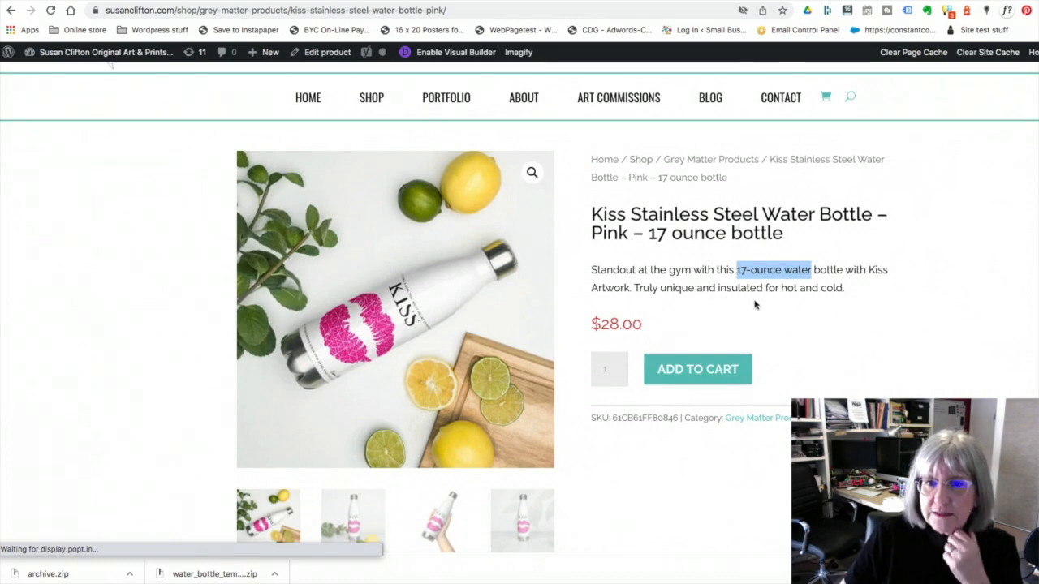
pyautogui.scroll(-1, 982, 316)
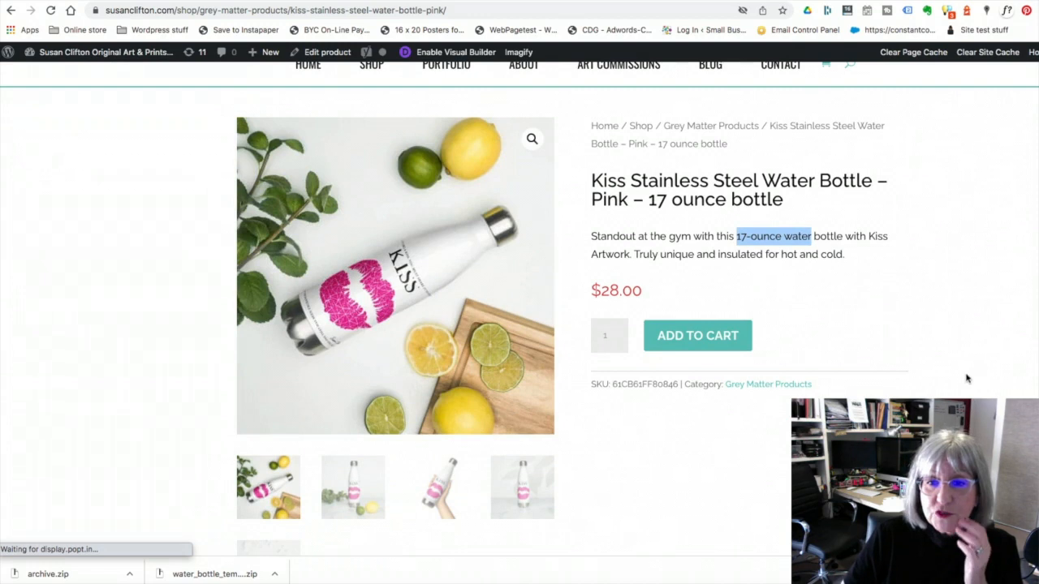
pyautogui.scroll(-2, 963, 375)
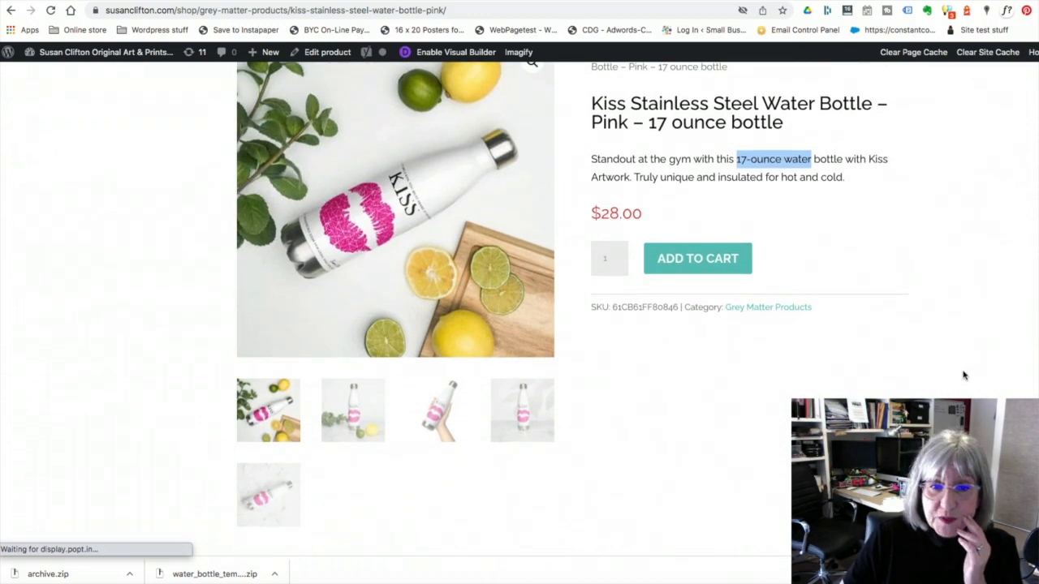
pyautogui.click(360, 414)
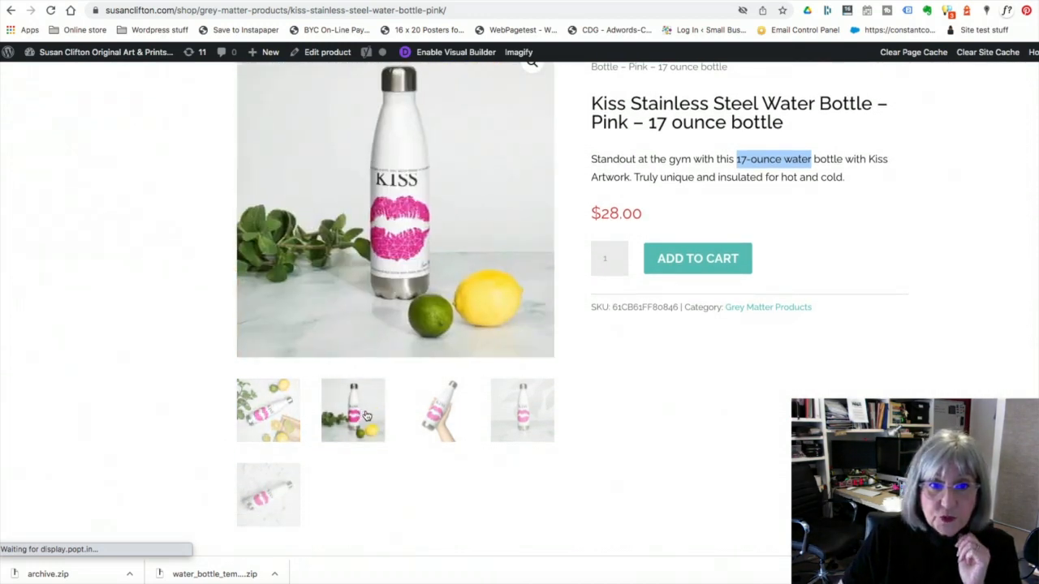